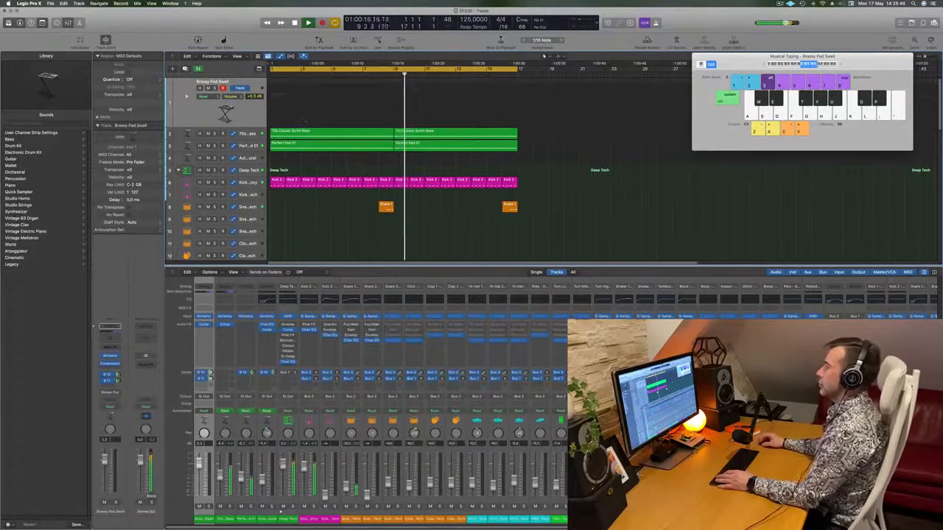
# Step: Stop playback and audition a few notes on the Brassy Pad Swell track
pyautogui.press('space')
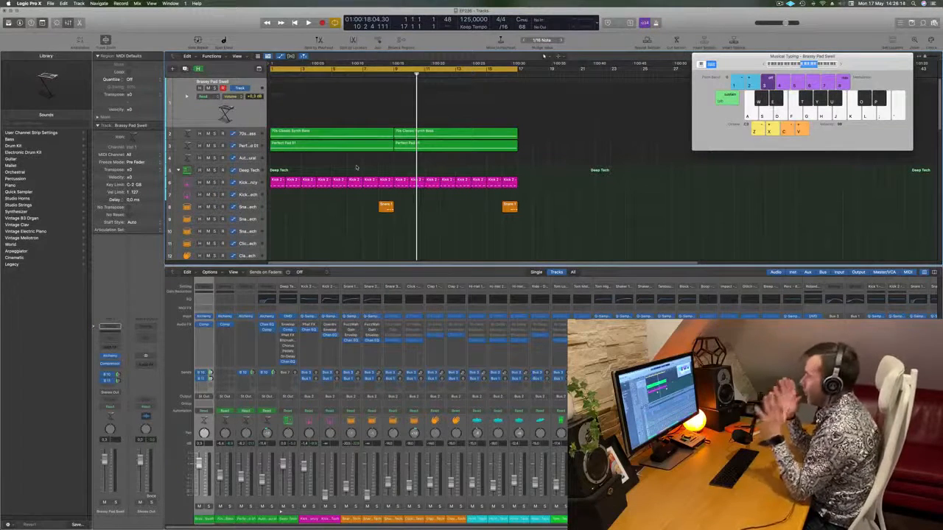
pyautogui.press('k')
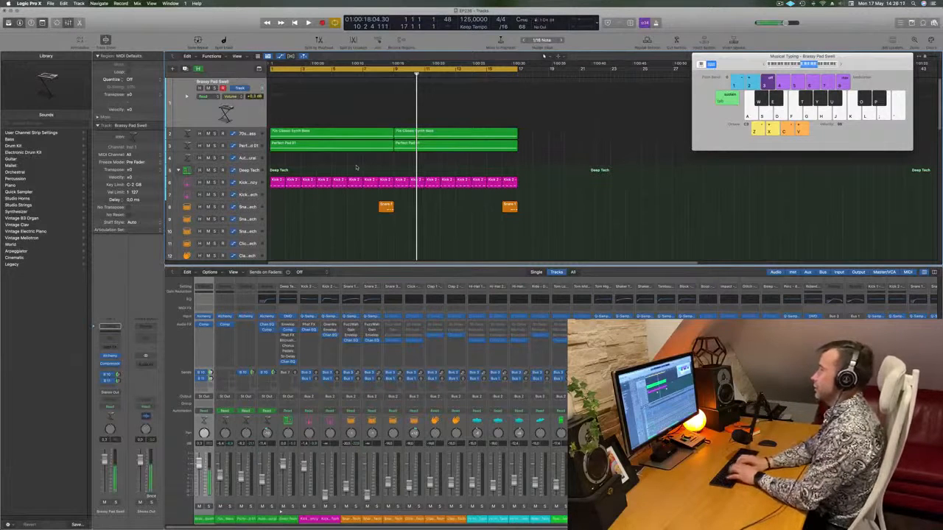
pyautogui.press('d')
pyautogui.press('f')
pyautogui.press('j')
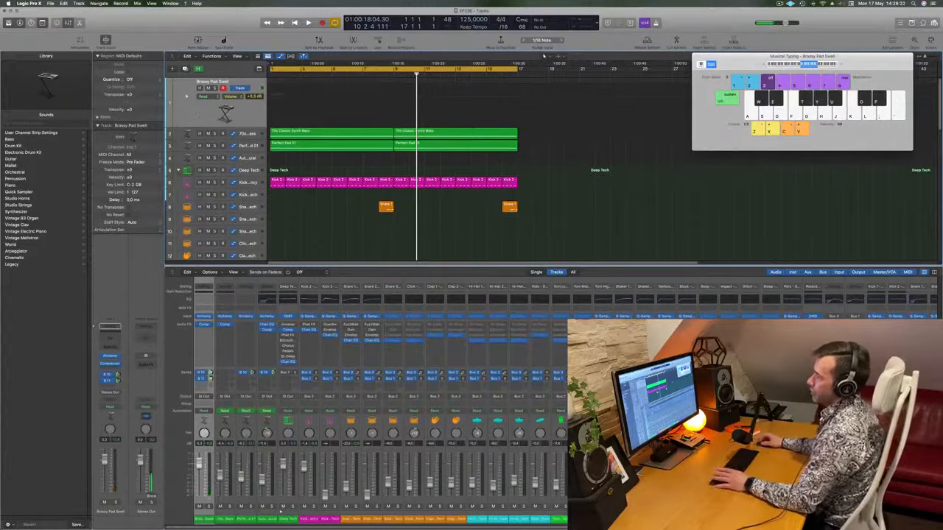
# Step: Inspect the routing of the Brassy Pad Swell track's two sends, Bus 10 and Bus 11
pyautogui.click(108, 377)
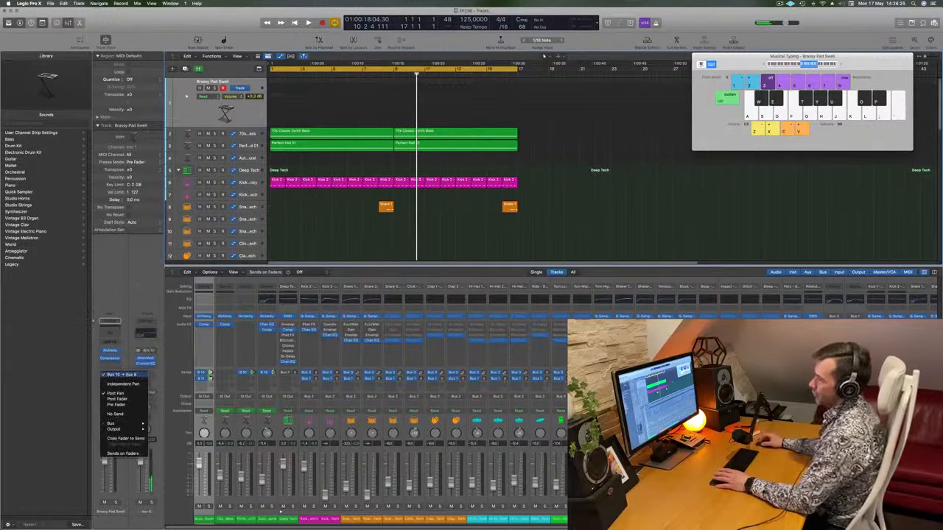
pyautogui.click(109, 389)
pyautogui.click(108, 377)
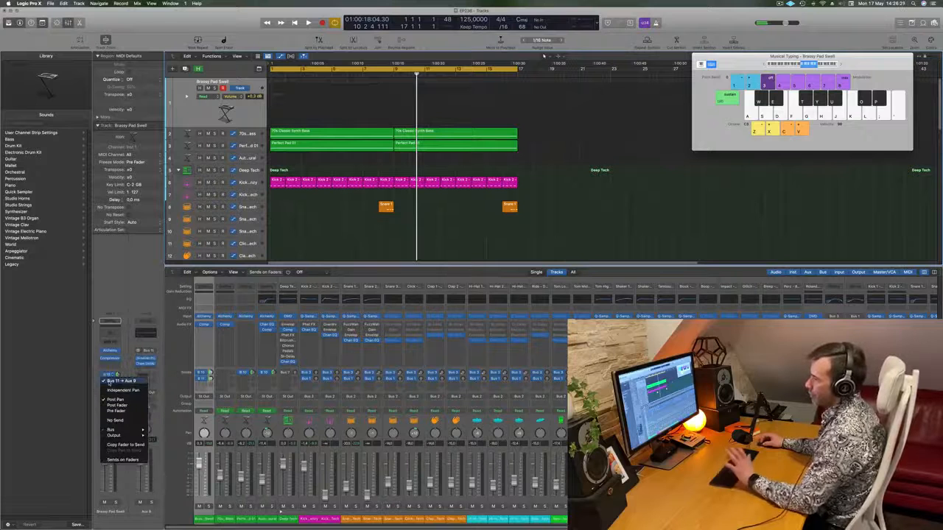
pyautogui.click(110, 390)
# Step: Play test notes on Brassy Pad Swell to compare its sound with the Bus 10 and Bus 11 sends active and bypassed
pyautogui.press('l')
pyautogui.press('h')
pyautogui.press('g')
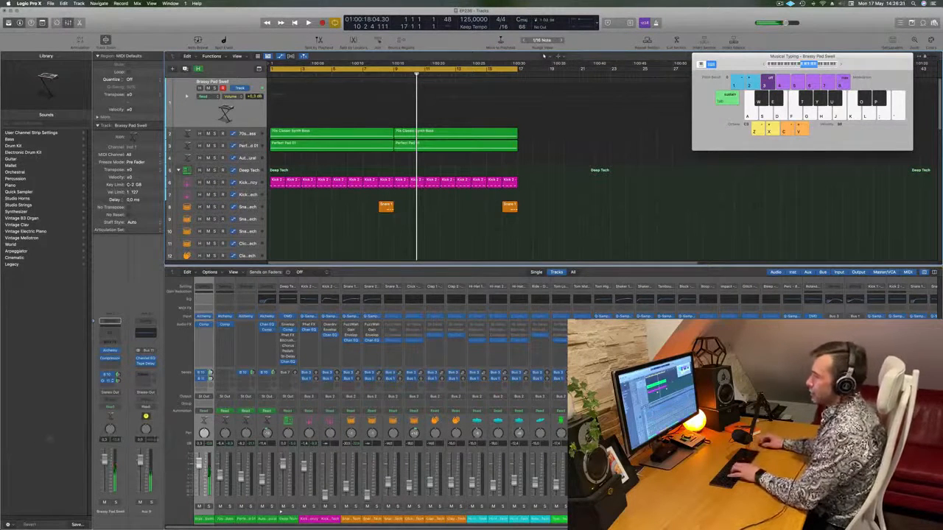
pyautogui.press('g')
pyautogui.press('h')
pyautogui.press('g')
pyautogui.press('h')
pyautogui.press('j')
pyautogui.press('g')
pyautogui.press('d')
pyautogui.press('g')
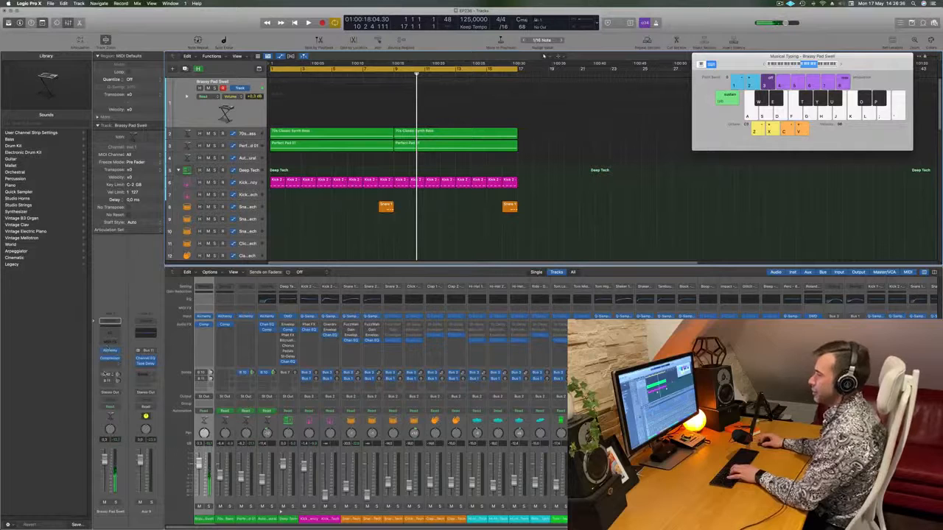
pyautogui.press('l')
pyautogui.press('k')
pyautogui.press('j')
pyautogui.press('d')
pyautogui.press('s')
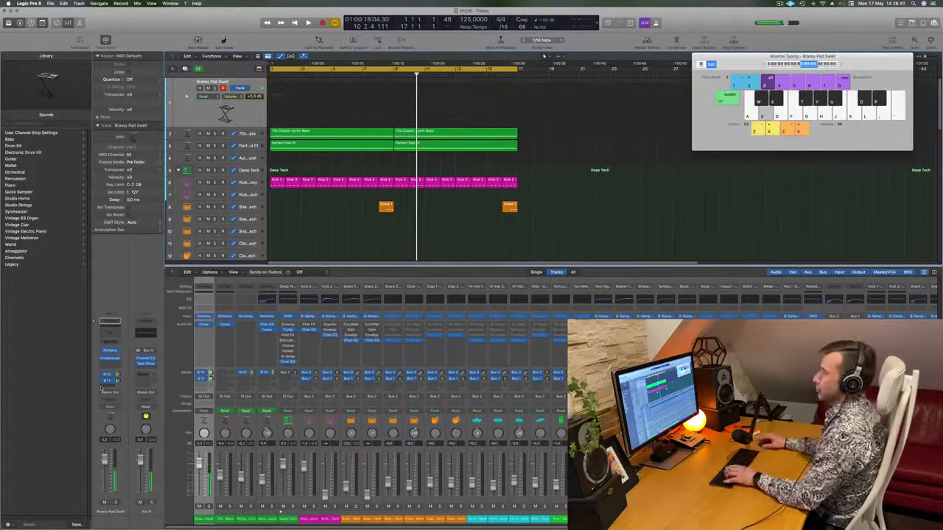
# Step: Run the loop from the beginning and improvise a melody on Brassy Pad Swell over the bass, pad and drums
pyautogui.press('space')
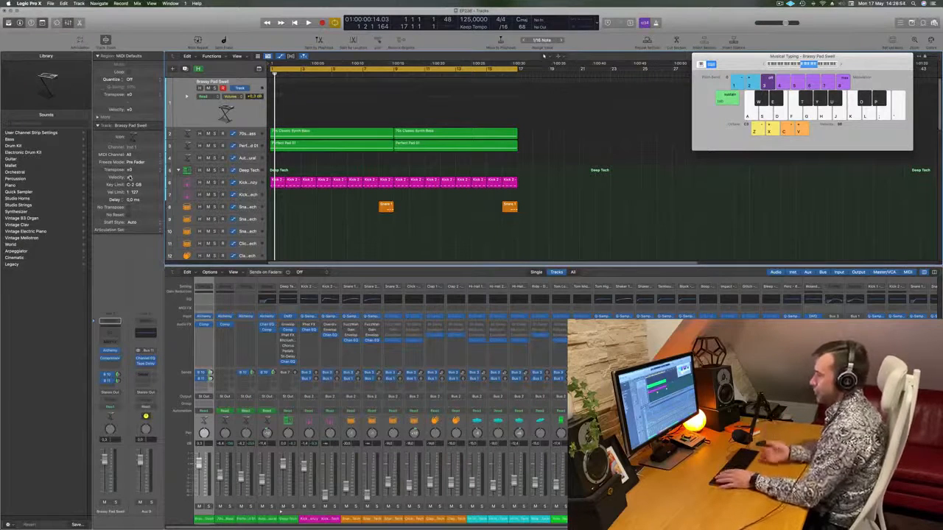
pyautogui.press('space')
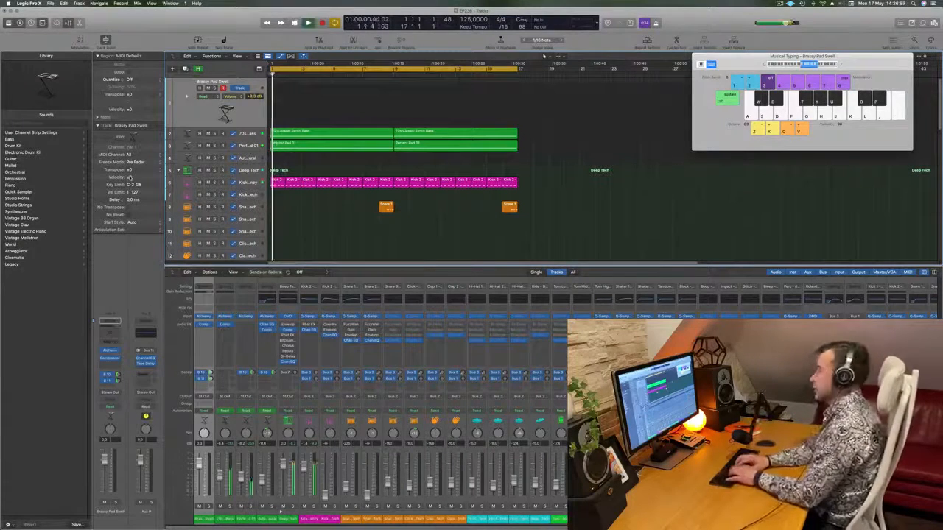
pyautogui.press('f')
pyautogui.press('f')
pyautogui.press('g')
pyautogui.press('h')
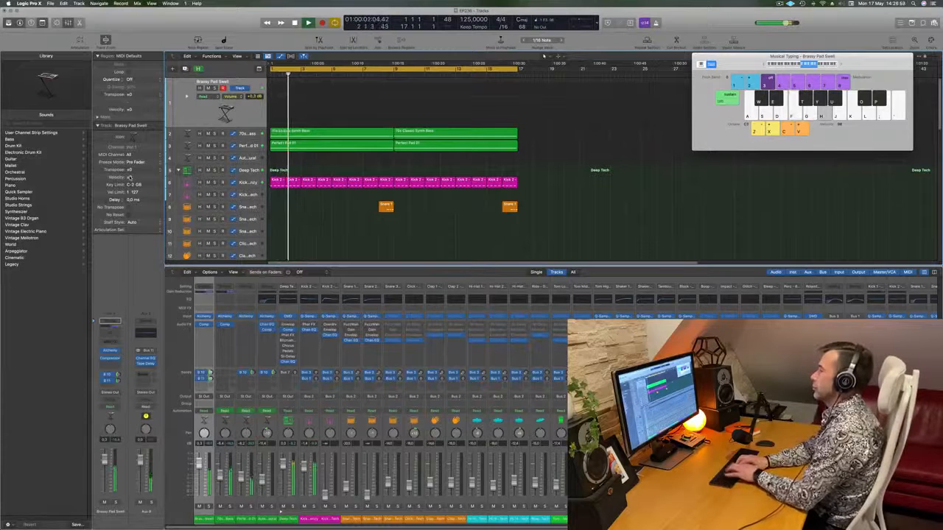
pyautogui.press('h')
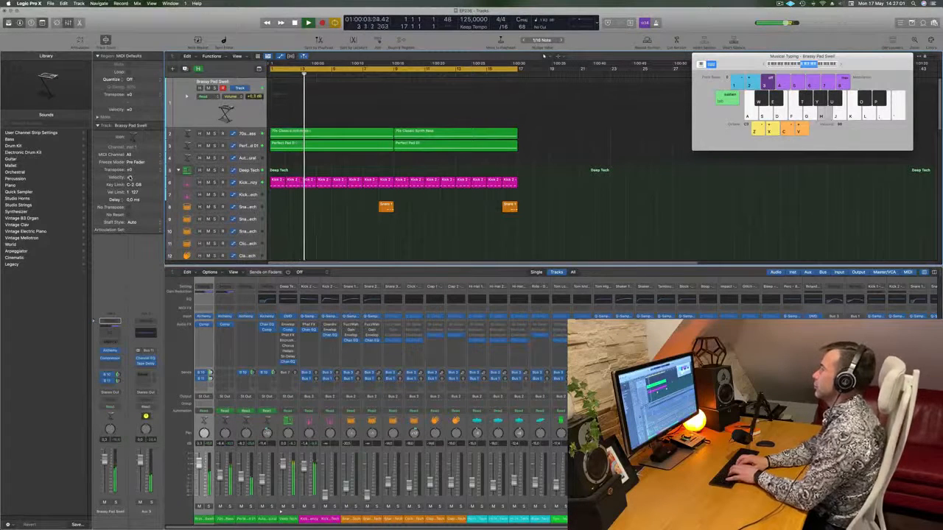
pyautogui.press('k')
pyautogui.press('l')
pyautogui.press(';')
pyautogui.press('h')
pyautogui.press(';')
pyautogui.press('h')
pyautogui.press(';')
pyautogui.press('k')
pyautogui.press('l')
pyautogui.press('k')
pyautogui.press('h')
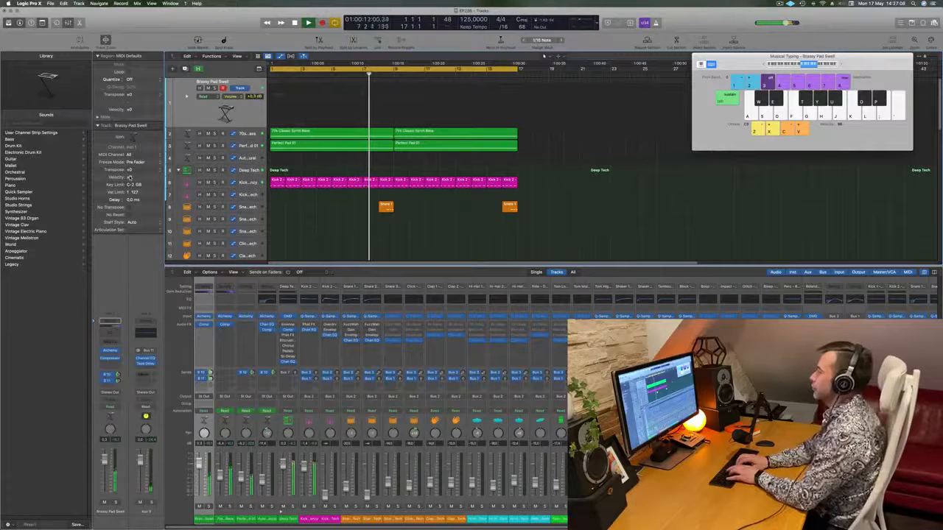
pyautogui.press('h')
pyautogui.press(';')
pyautogui.press('l')
pyautogui.press('h')
pyautogui.press('f')
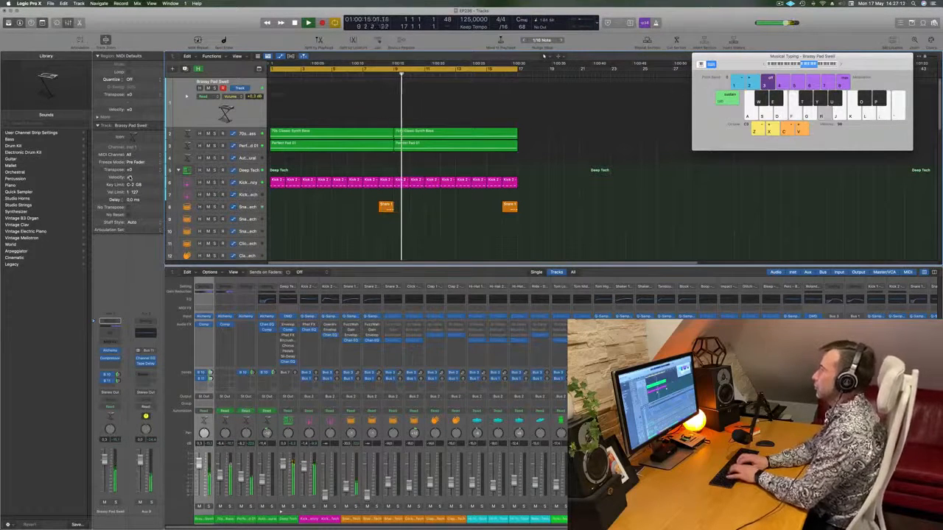
pyautogui.press('h')
pyautogui.press('h')
pyautogui.press('l')
pyautogui.press(';')
# Step: Record the Brassy Pad Swell melody over the running loop, continuing past the loop point to bar 5, and stop
pyautogui.press('r')
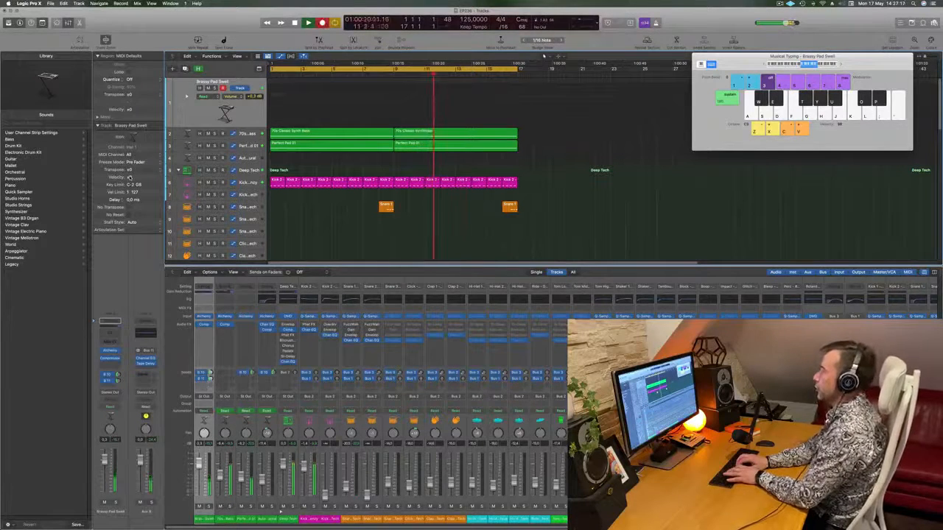
pyautogui.press('k')
pyautogui.press('h')
pyautogui.press('h')
pyautogui.press('h')
pyautogui.press('k')
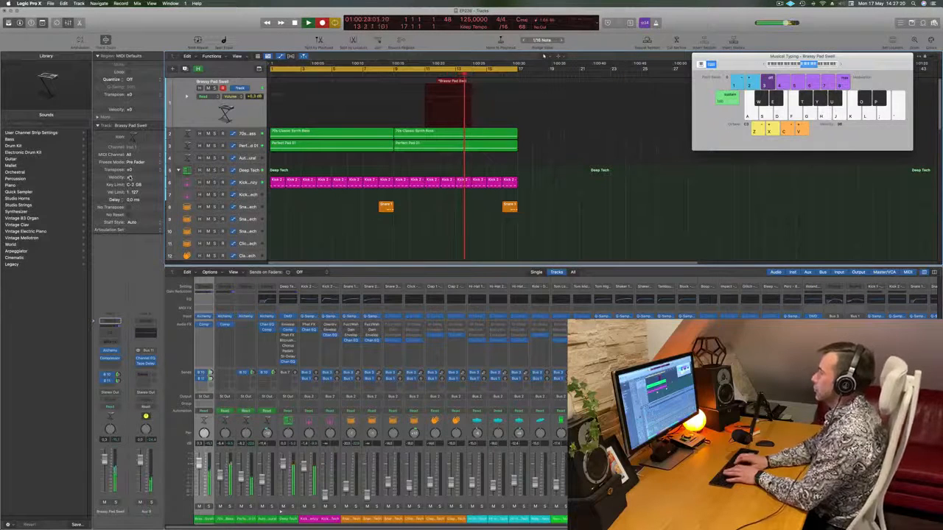
pyautogui.press('l')
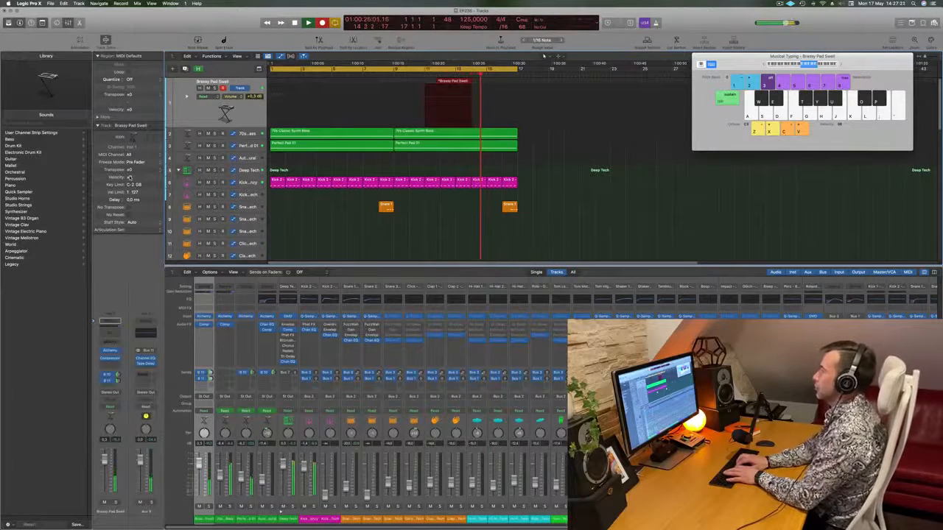
pyautogui.press('h')
pyautogui.press('h')
pyautogui.press('h')
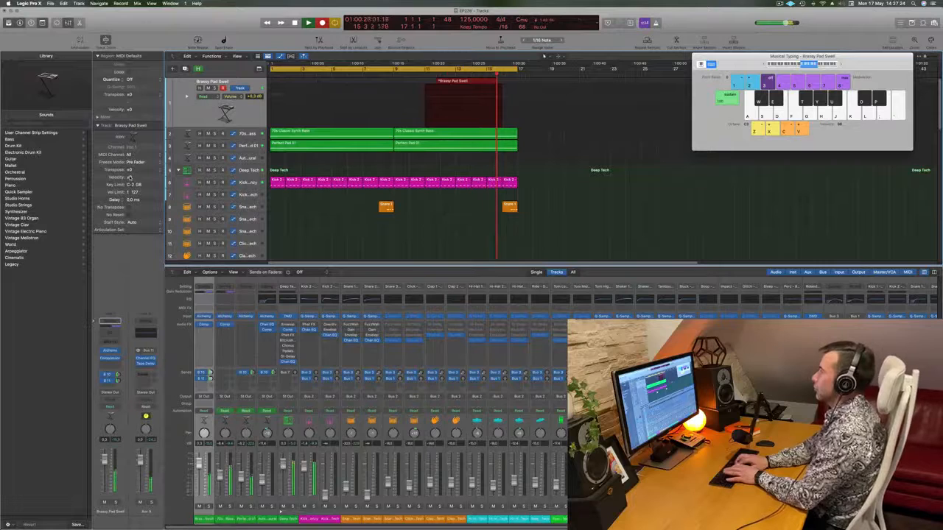
pyautogui.press('k')
pyautogui.press(';')
pyautogui.press('l')
pyautogui.press('h')
pyautogui.press(';')
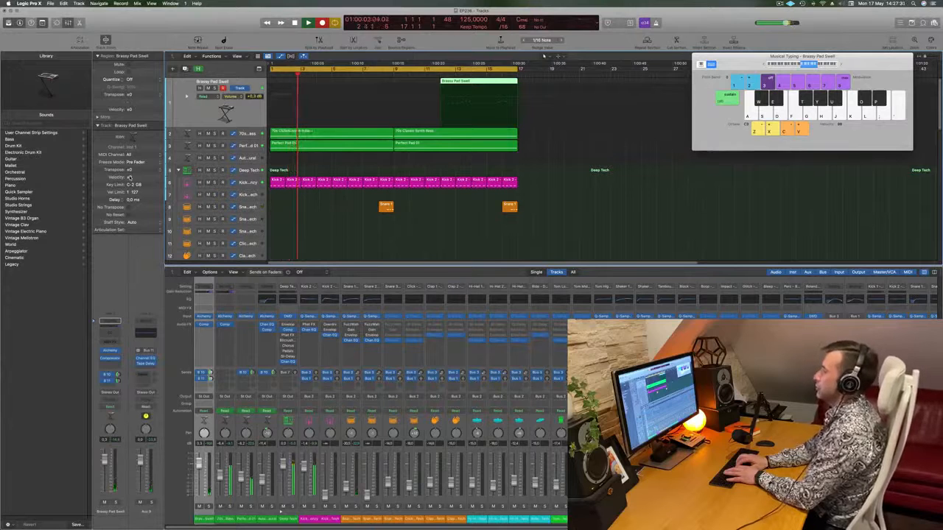
pyautogui.press('h')
pyautogui.press('h')
pyautogui.press('h')
pyautogui.press('h')
pyautogui.press('k')
pyautogui.press(';')
pyautogui.press('l')
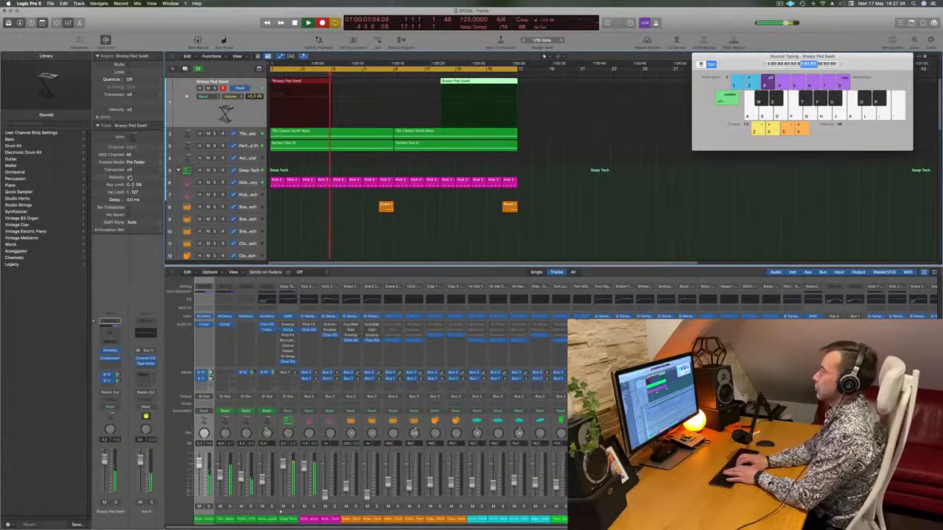
pyautogui.press('space')
# Step: Play back the recorded Brassy Pad Swell takes and trim the early region to bars 3 to 5
pyautogui.press('Return')
pyautogui.press('space')
pyautogui.click(486, 76)
pyautogui.click(481, 81)
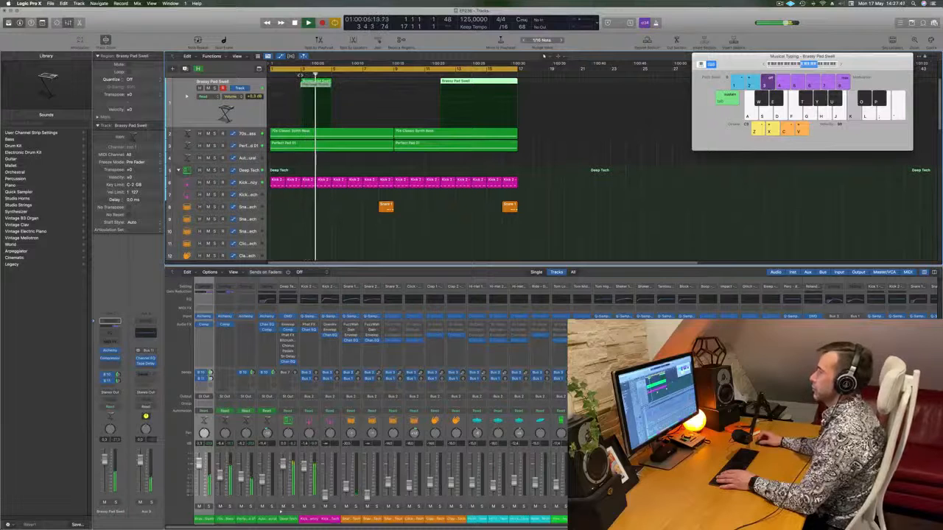
pyautogui.press('space')
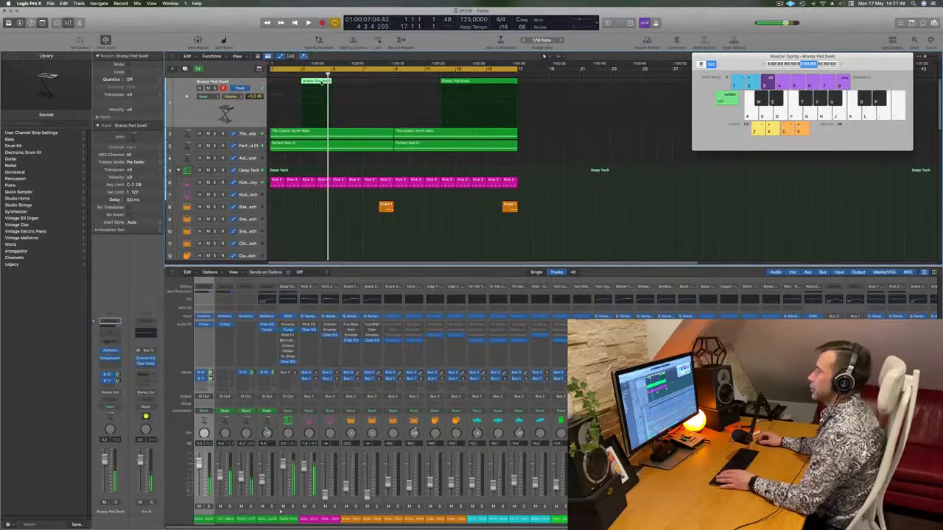
# Step: Open the Piano Roll, move the short Brassy Pad Swell region from bar 3 to bar 1, and play it back
pyautogui.press('p')
pyautogui.moveTo(328, 81); pyautogui.dragTo(296, 82)
pyautogui.press('Return')
pyautogui.press('space')
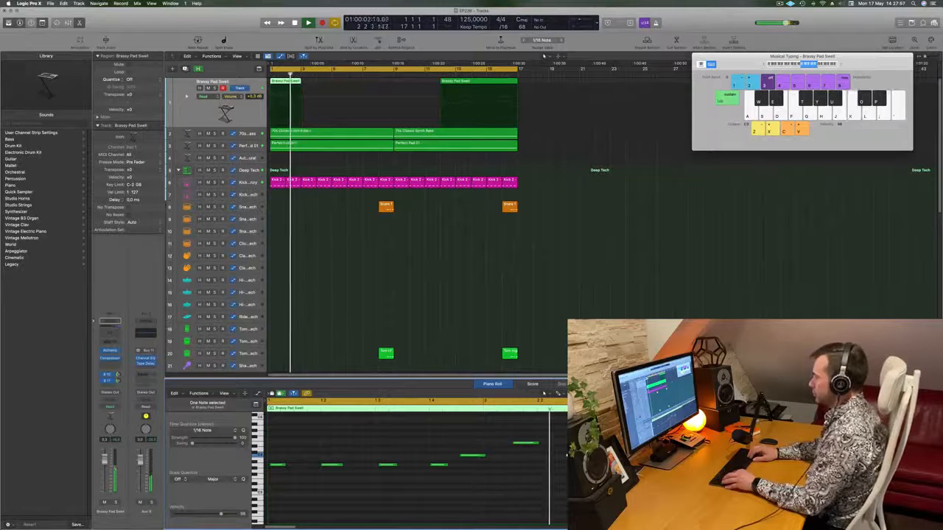
pyautogui.press('Return')
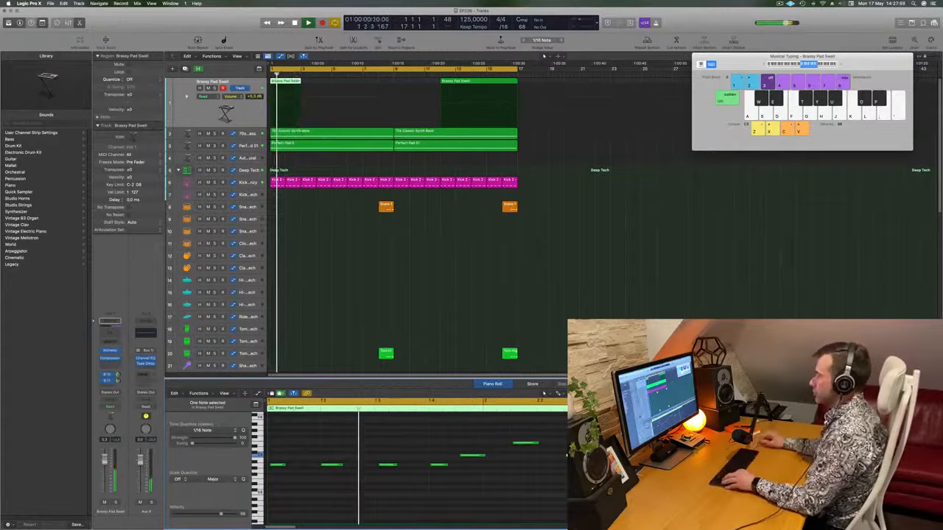
pyautogui.press('space')
# Step: Split the later Brassy Pad Swell region at bar 15 and delete the part before the split
pyautogui.click(486, 74)
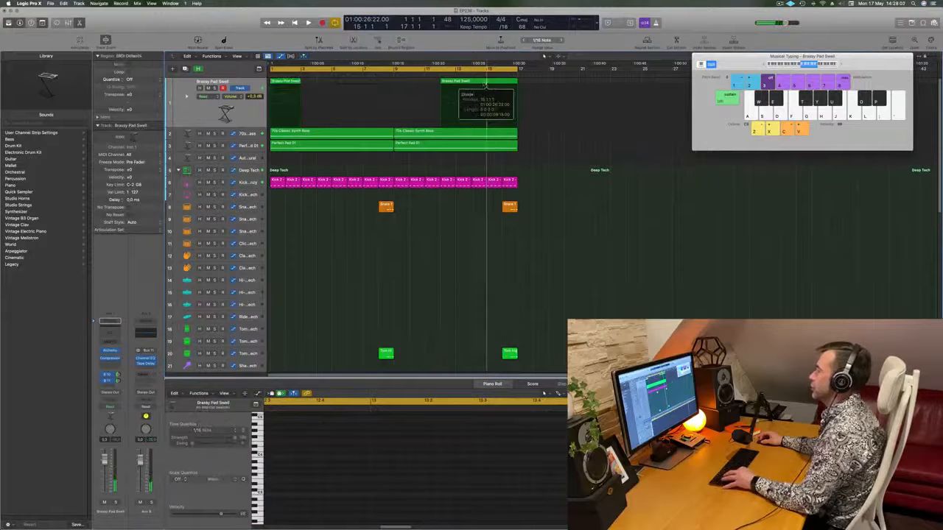
pyautogui.press('super+t')
pyautogui.click(520, 175)
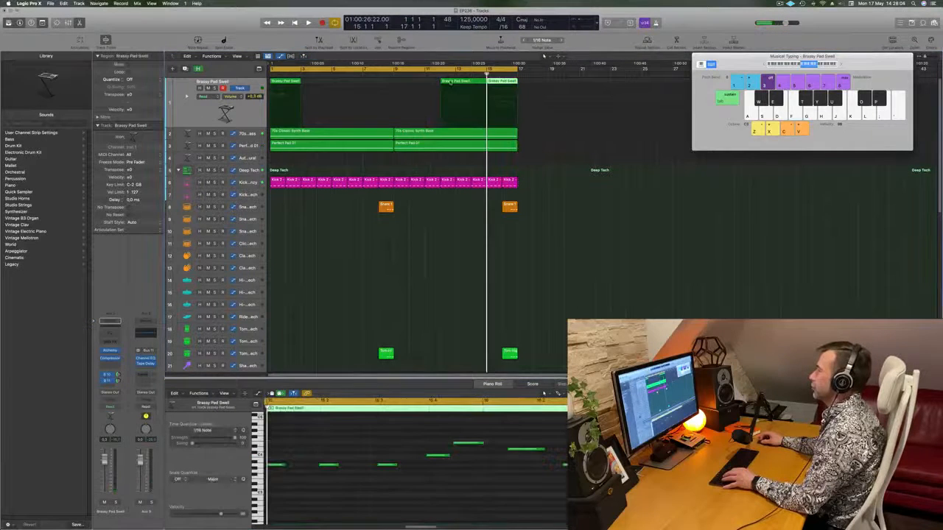
pyautogui.click(459, 82)
pyautogui.press('Delete')
# Step: Delete the Brassy Pad Swell region at bar 1, move the bar 15 region into its place, and play it back
pyautogui.click(281, 84)
pyautogui.press('Delete')
pyautogui.moveTo(494, 82); pyautogui.dragTo(278, 84)
pyautogui.press('space')
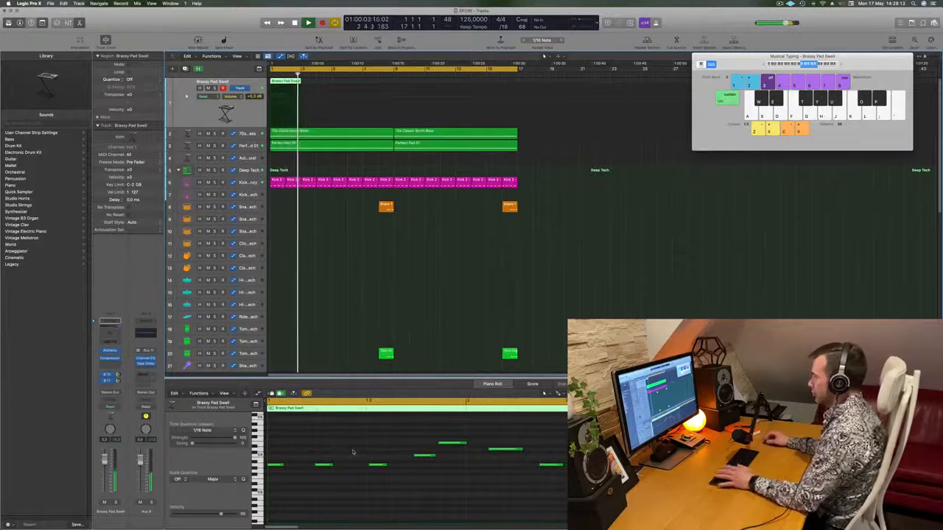
pyautogui.press('space')
# Step: Quantize all notes in the Brassy Pad Swell region to 1/16 Note and check the region's playback
pyautogui.press('super+a')
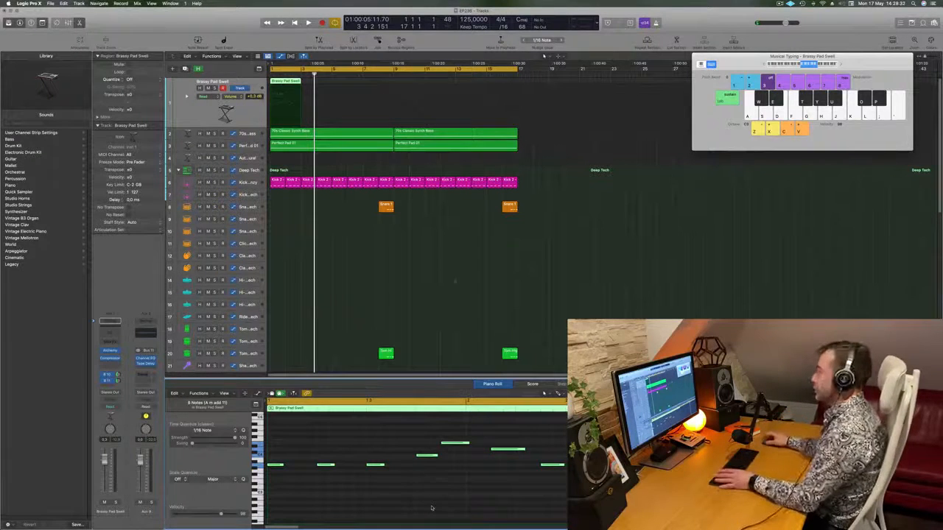
pyautogui.click(382, 250)
pyautogui.press('space')
pyautogui.click(285, 85)
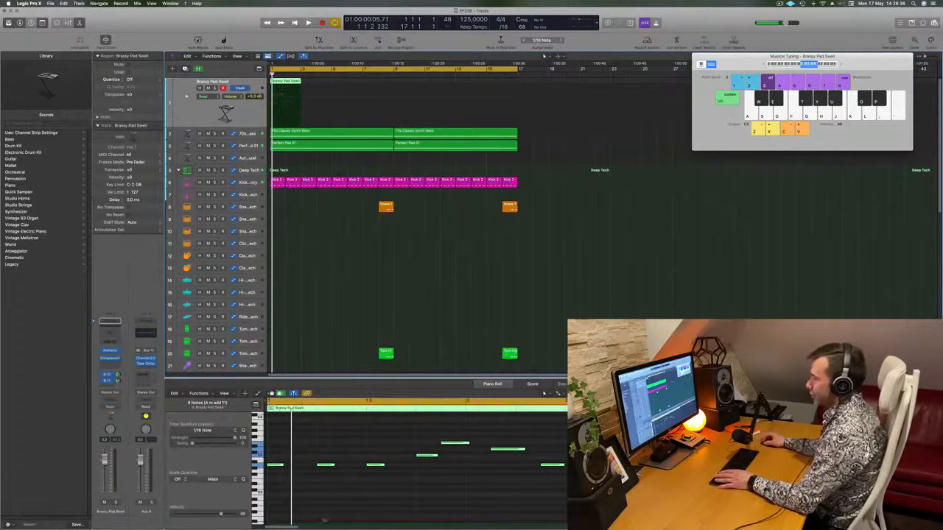
# Step: Adjust the first note at bar 1 of the Brassy Pad Swell melody and listen to the result
pyautogui.moveTo(279, 467); pyautogui.dragTo(287, 467)
pyautogui.click(268, 466)
pyautogui.click(268, 467)
pyautogui.click(283, 464)
pyautogui.press('space')
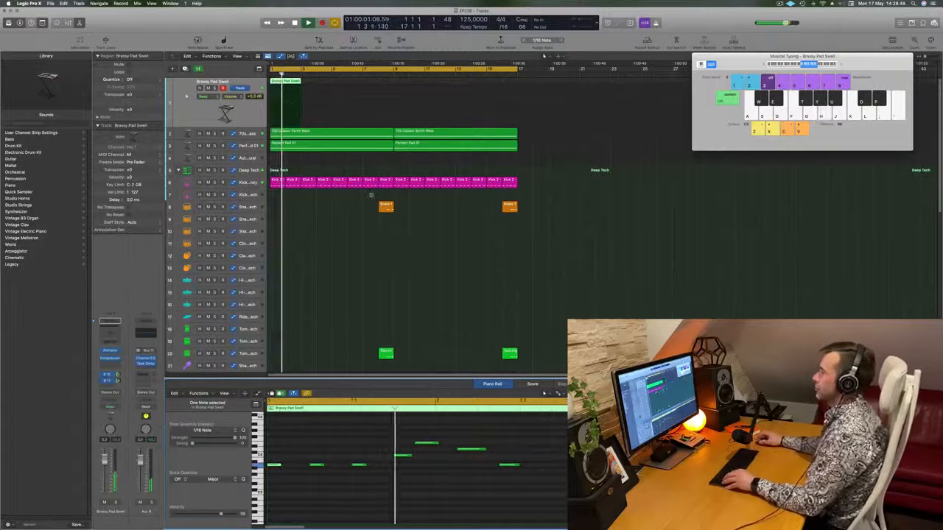
pyautogui.press('super+Left')
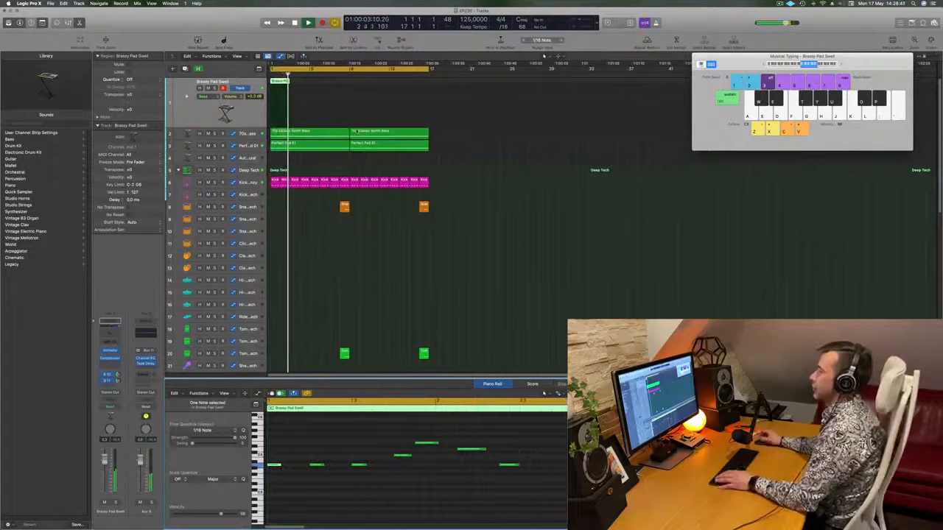
pyautogui.press('space')
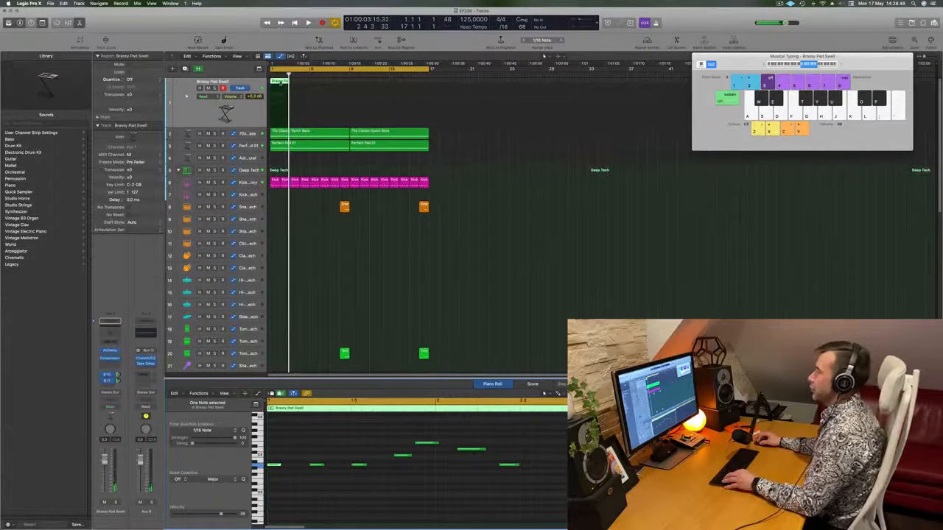
# Step: Duplicate the two-bar Brassy Pad Swell region directly after itself at bar 3
pyautogui.moveTo(279, 84); pyautogui.dragTo(302, 87)
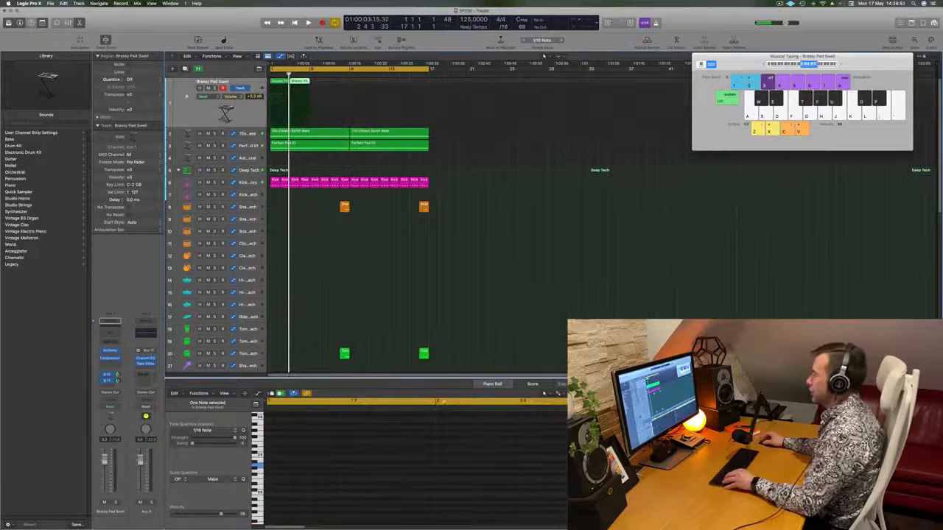
pyautogui.scroll(-3, 495, 439)
pyautogui.press('super+Left')
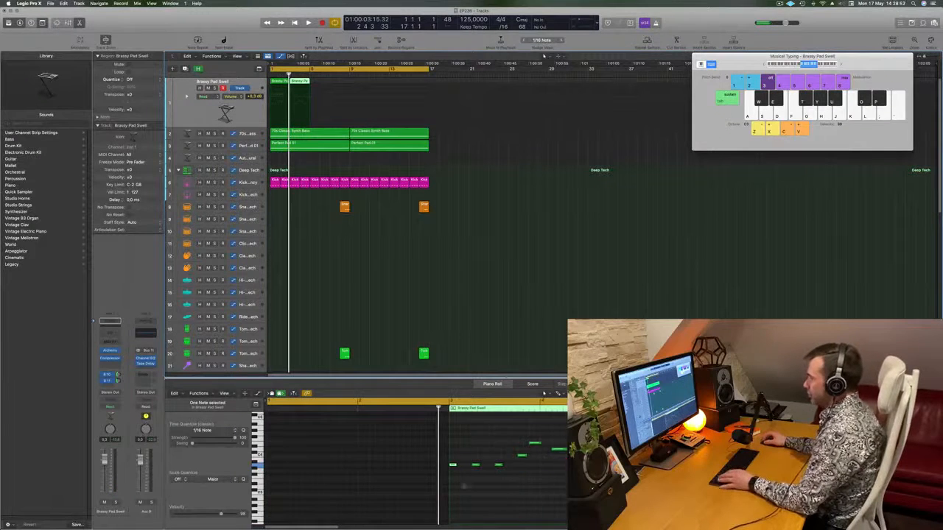
# Step: Raise the first three notes of the bar 3 Brassy Pad Swell region, lower its fifth note, and play it back
pyautogui.press('space')
pyautogui.press('space')
pyautogui.moveTo(501, 450); pyautogui.dragTo(453, 474)
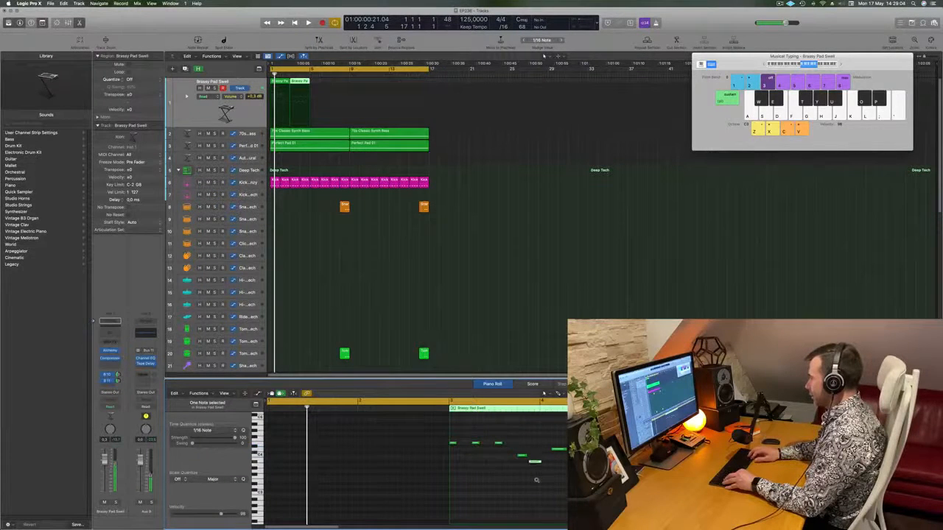
pyautogui.press('space')
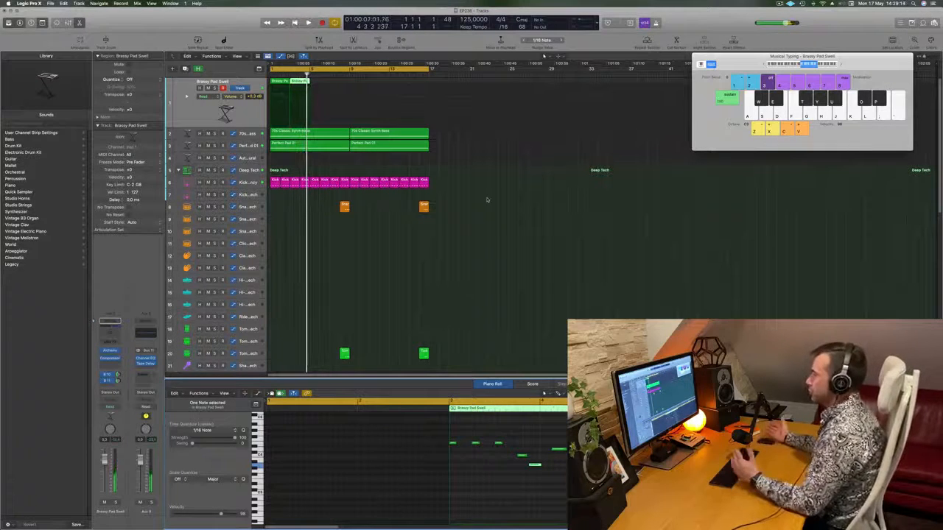
# Step: Select both Brassy Pad Swell regions so their notes show together and listen to the four-bar melody
pyautogui.moveTo(324, 110); pyautogui.dragTo(281, 93)
pyautogui.press('space')
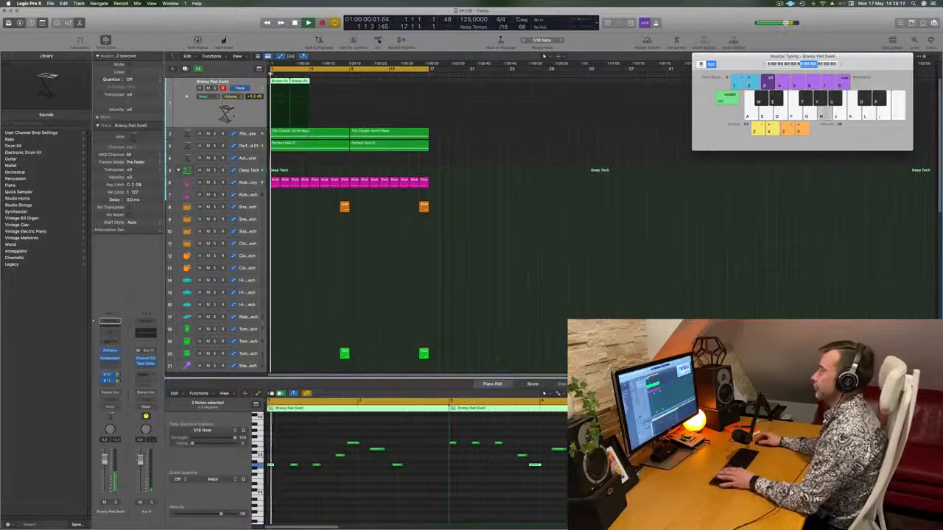
pyautogui.scroll(2, 375, 256)
pyautogui.scroll(-2, 347, 266)
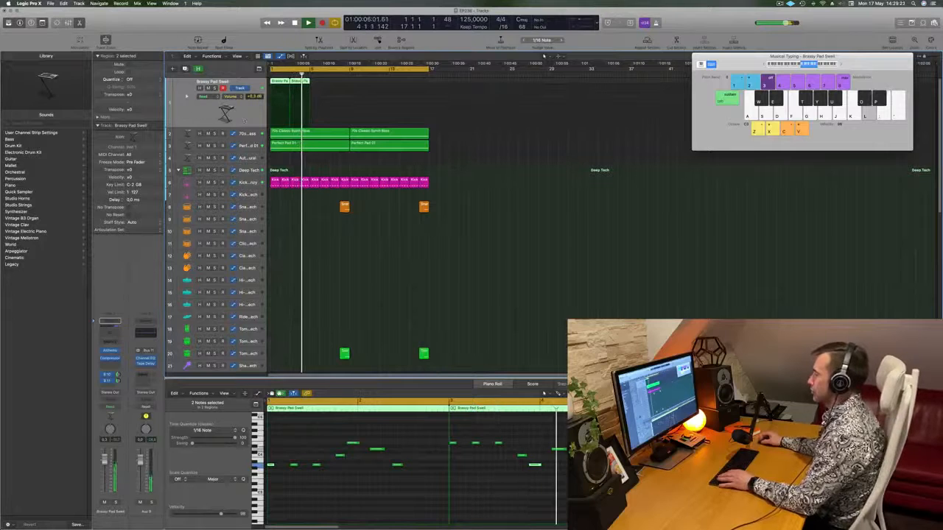
# Step: Copy the last low note of bar 2 directly after itself and replay the melody from the start
pyautogui.click(271, 465)
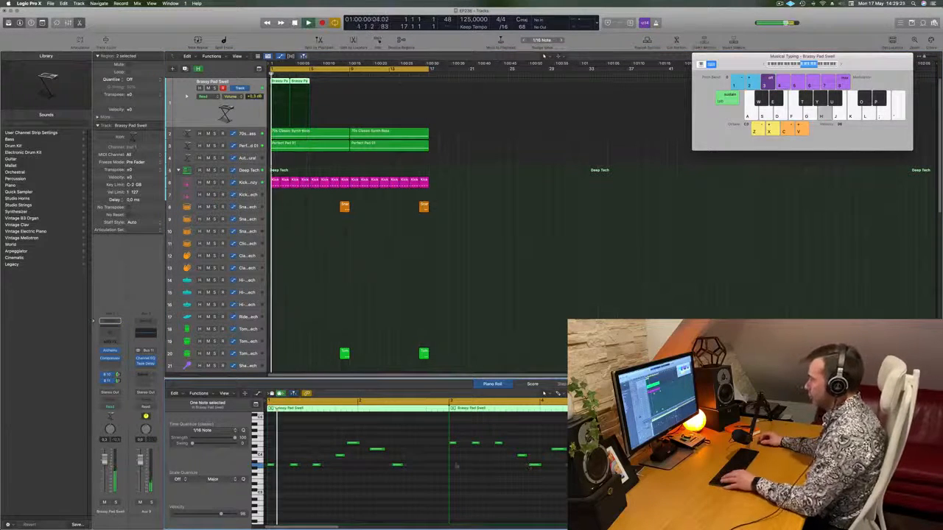
pyautogui.moveTo(398, 468); pyautogui.dragTo(415, 471)
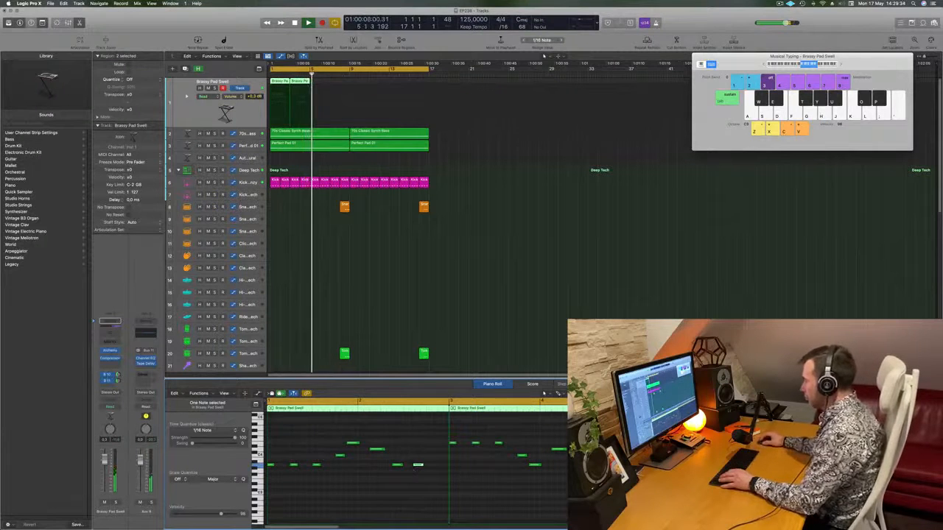
pyautogui.press('Return')
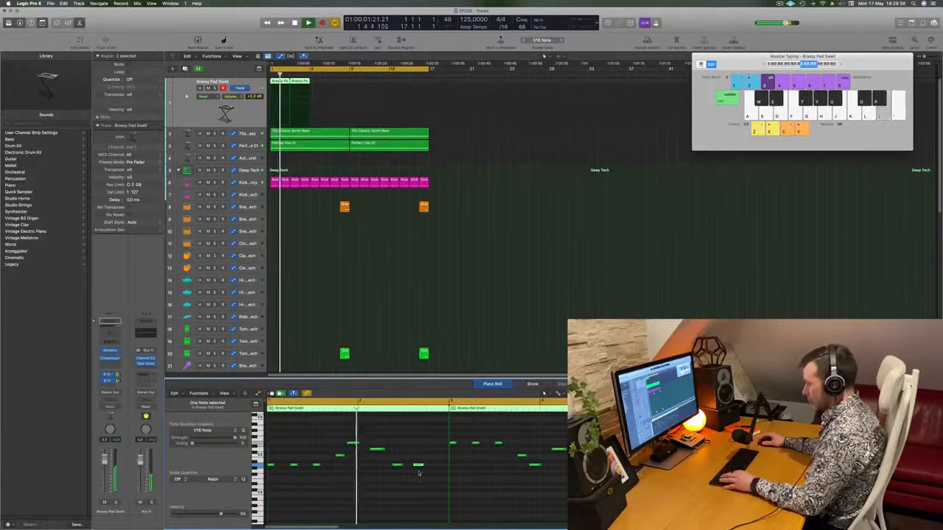
# Step: Quantize all notes in both Brassy Pad Swell regions to 1/16 Note, dismissing the quit dialog without saving
pyautogui.press('super+q')
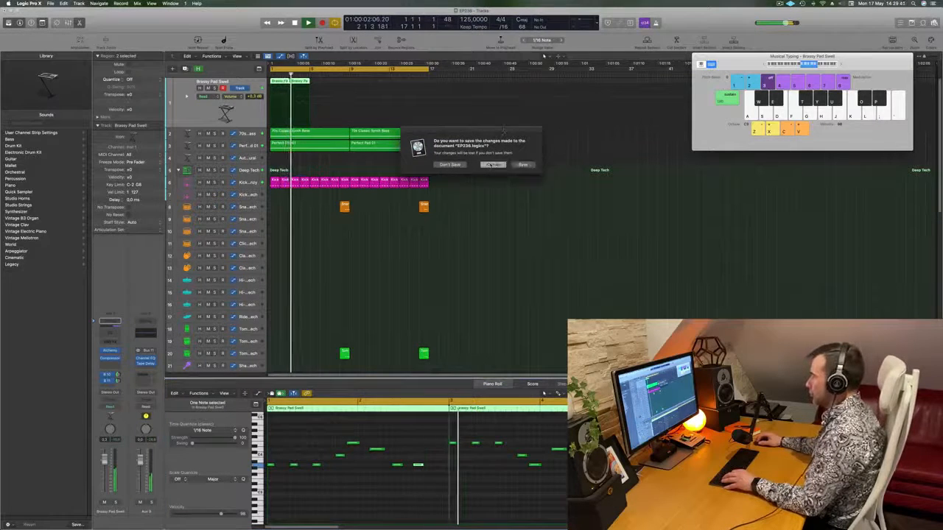
pyautogui.press('Escape')
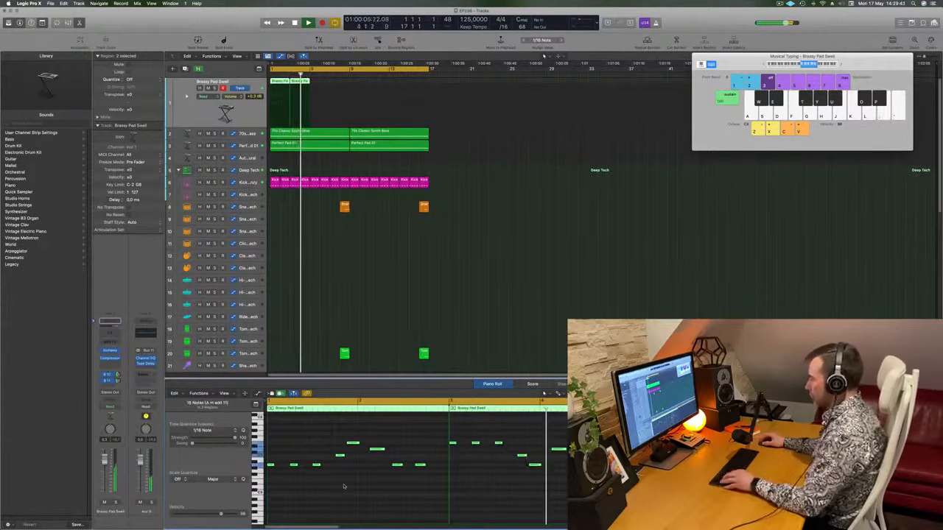
pyautogui.press('Return')
pyautogui.press('space')
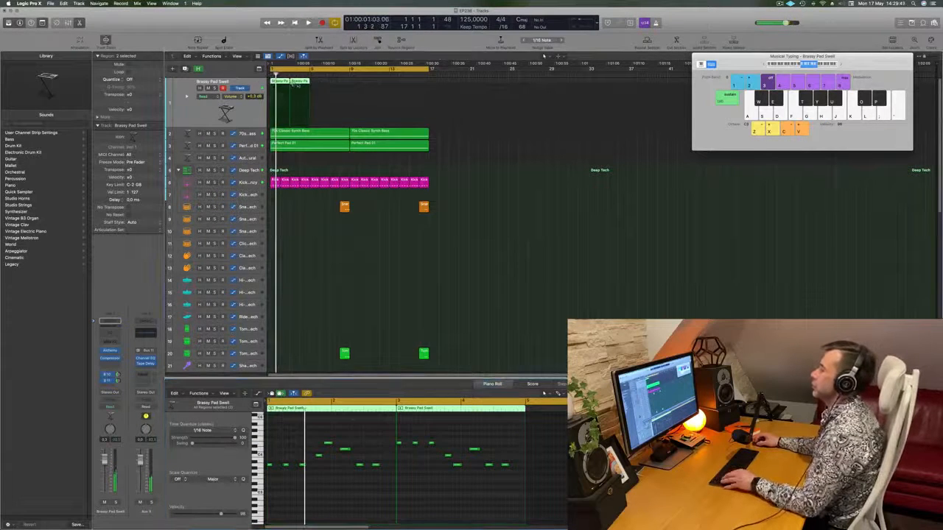
# Step: Repeat the two Brassy Pad Swell regions until they fill the loop up to bar 17 and play it
pyautogui.moveTo(313, 85); pyautogui.dragTo(353, 82)
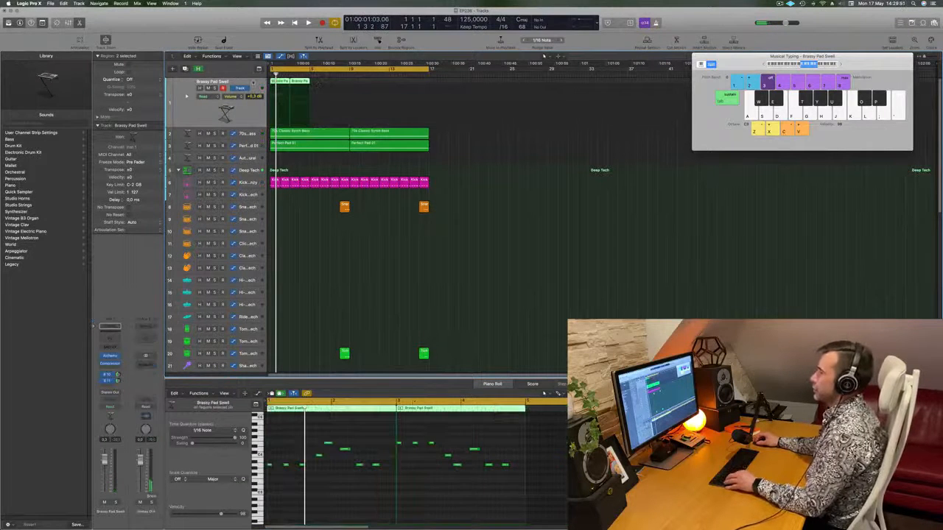
pyautogui.press('super+r')
pyautogui.press('super+r')
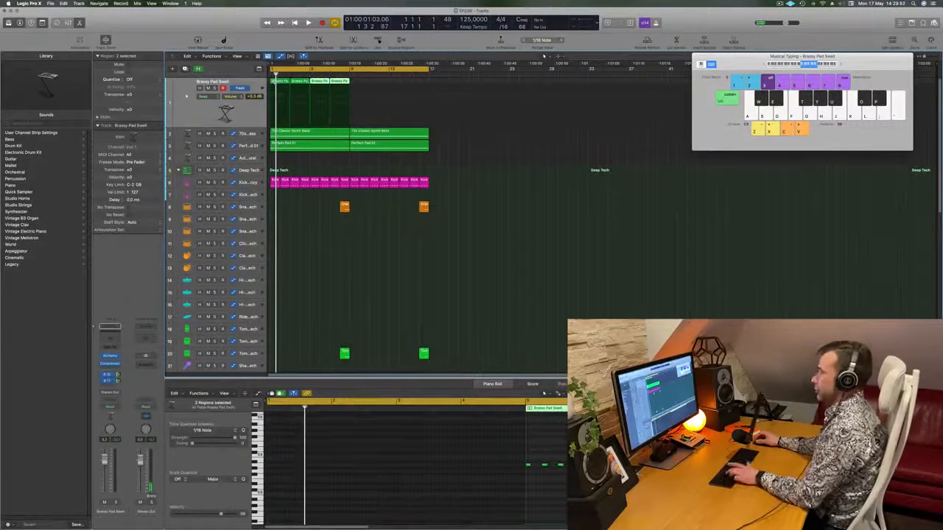
pyautogui.press('space')
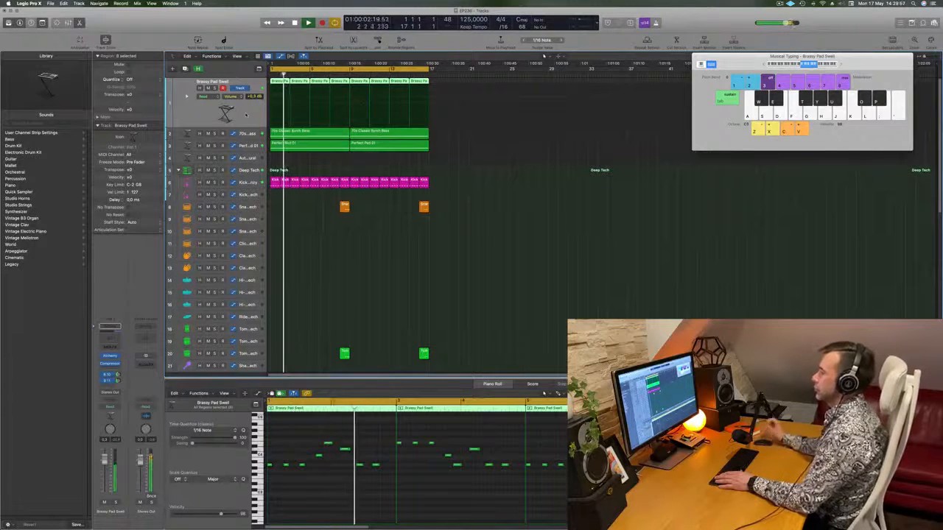
# Step: Delete the extra copied note at the end of bar 2 and remove the repeated Brassy Pad Swell regions from bar 5 onward
pyautogui.press('Return')
pyautogui.click(376, 464)
pyautogui.press('BackSpace')
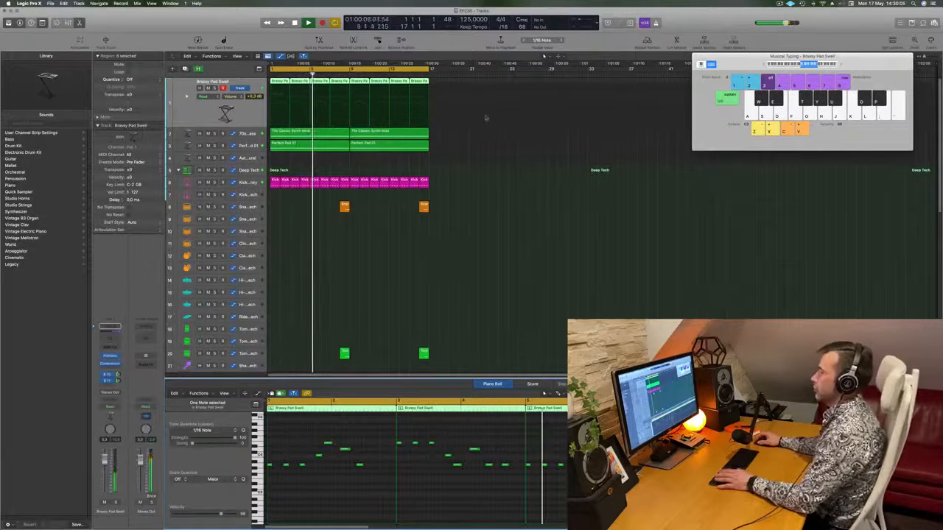
pyautogui.moveTo(442, 83); pyautogui.dragTo(275, 113)
pyautogui.press('Delete')
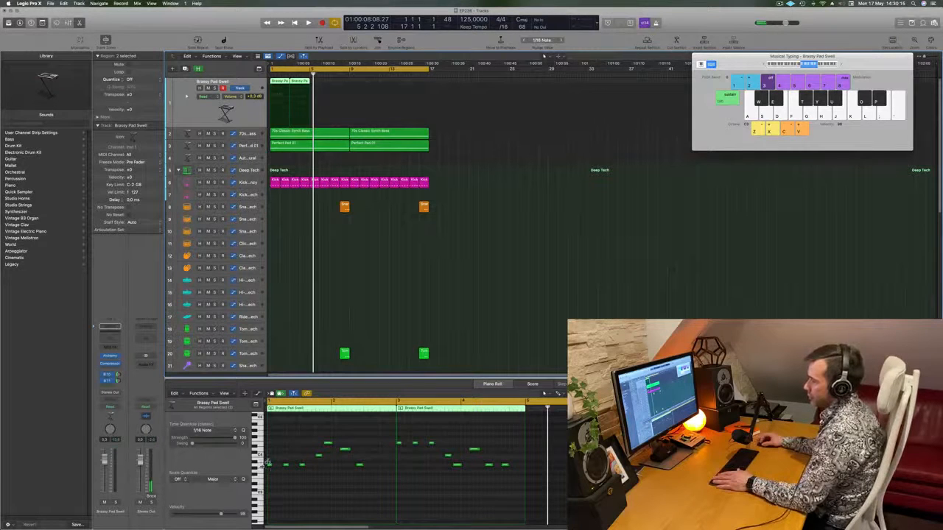
# Step: Select all melody notes on the lowest pitch, play the loop, and view the notes of the 70s Classic Synth Bass track
pyautogui.click(259, 465)
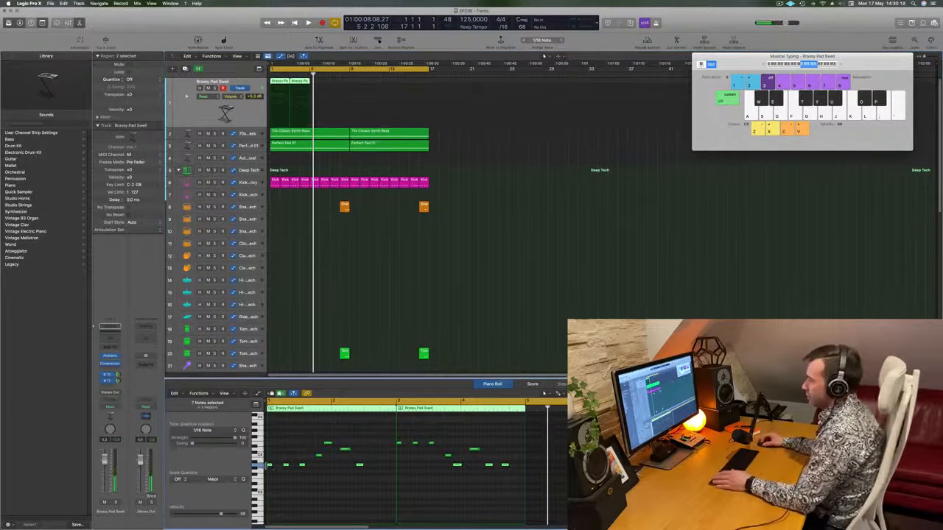
pyautogui.press('space')
pyautogui.click(503, 271)
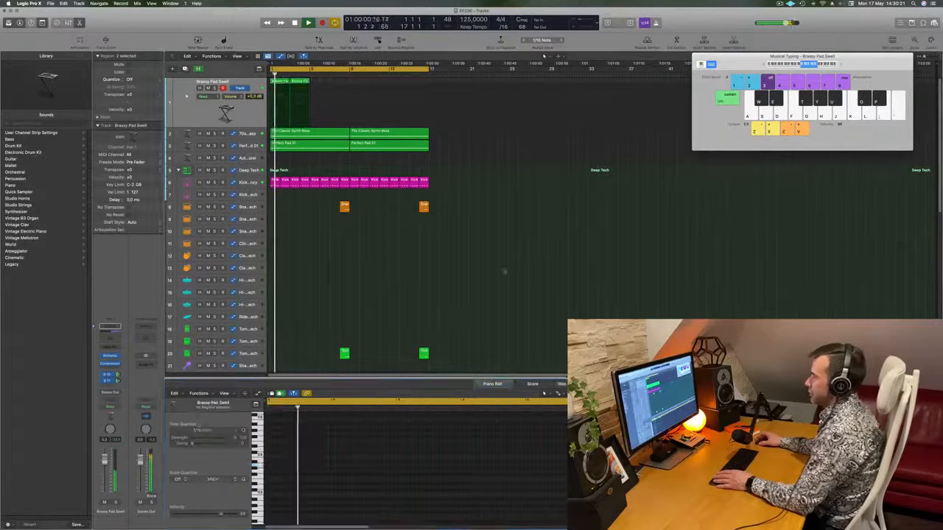
pyautogui.click(241, 133)
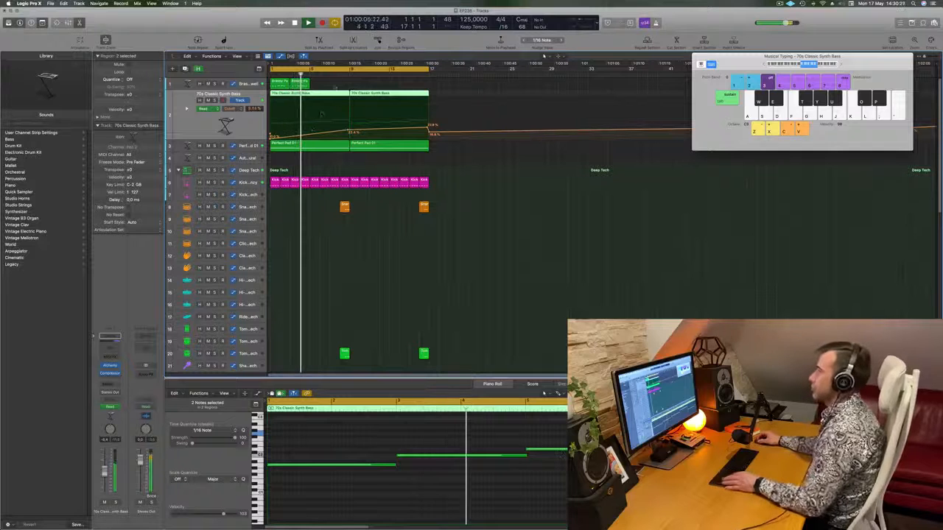
# Step: Repeat the two edited Brassy Pad Swell regions until they fill the track up to bar 17 and start playback
pyautogui.moveTo(323, 84); pyautogui.dragTo(286, 83)
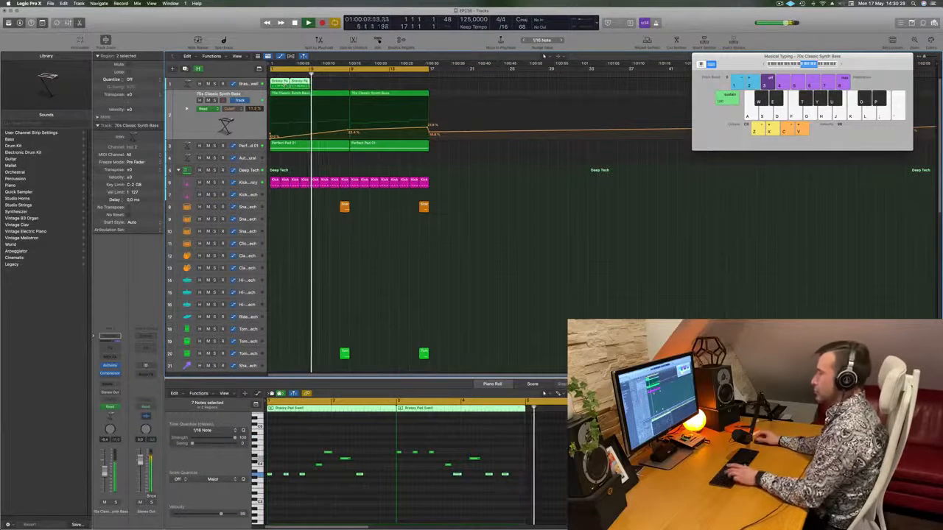
pyautogui.press('super+r')
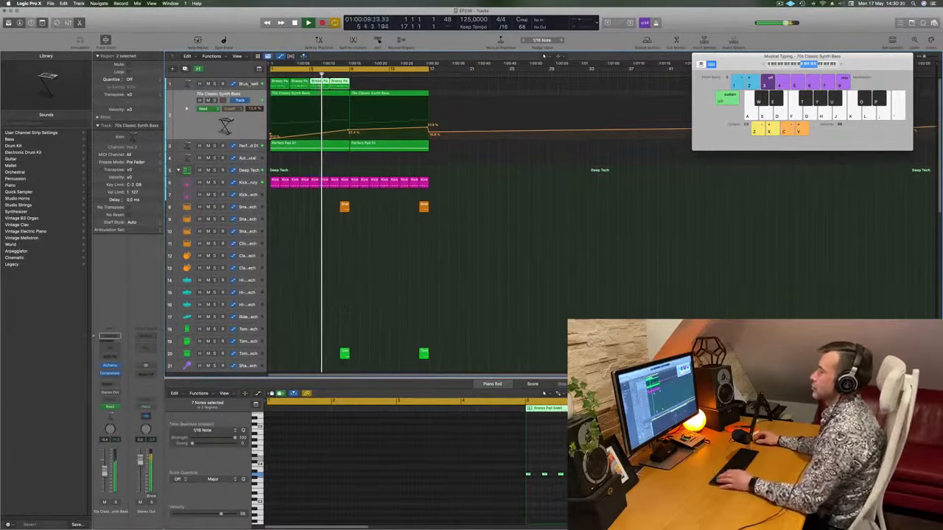
pyautogui.click(251, 84)
pyautogui.press('space')
pyautogui.moveTo(303, 83); pyautogui.dragTo(357, 89)
pyautogui.click(245, 114)
pyautogui.press('space')
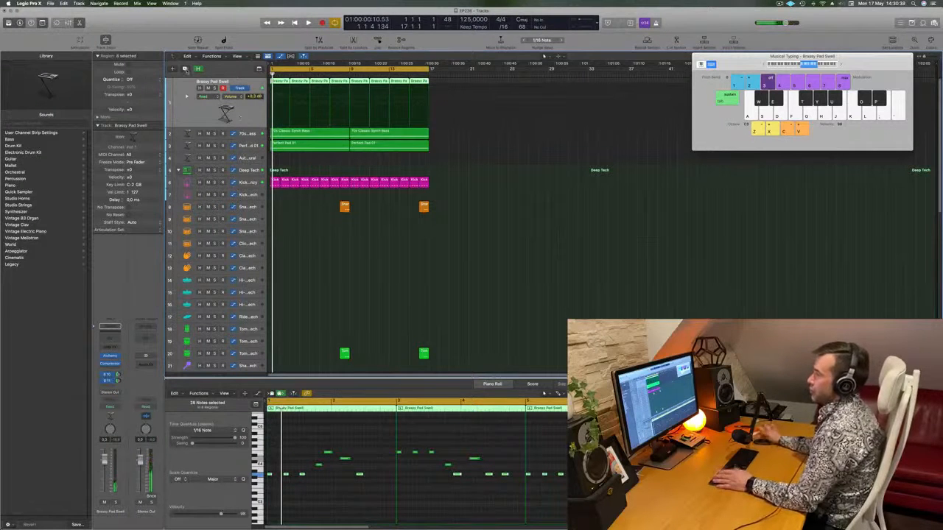
# Step: Duplicate the Brassy Pad Swell track, copy all eight regions onto the new track, and mute the original
pyautogui.click(185, 69)
pyautogui.moveTo(454, 87); pyautogui.dragTo(283, 103)
pyautogui.press('space')
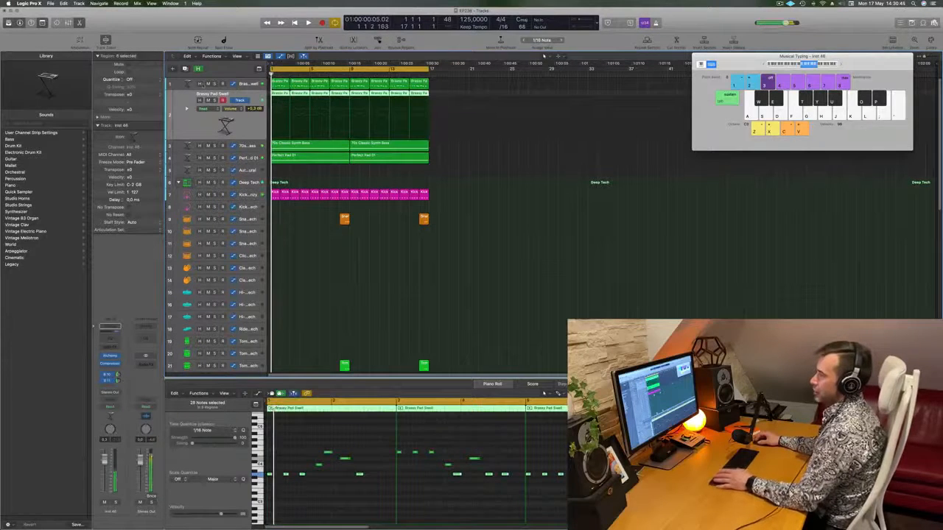
pyautogui.click(208, 83)
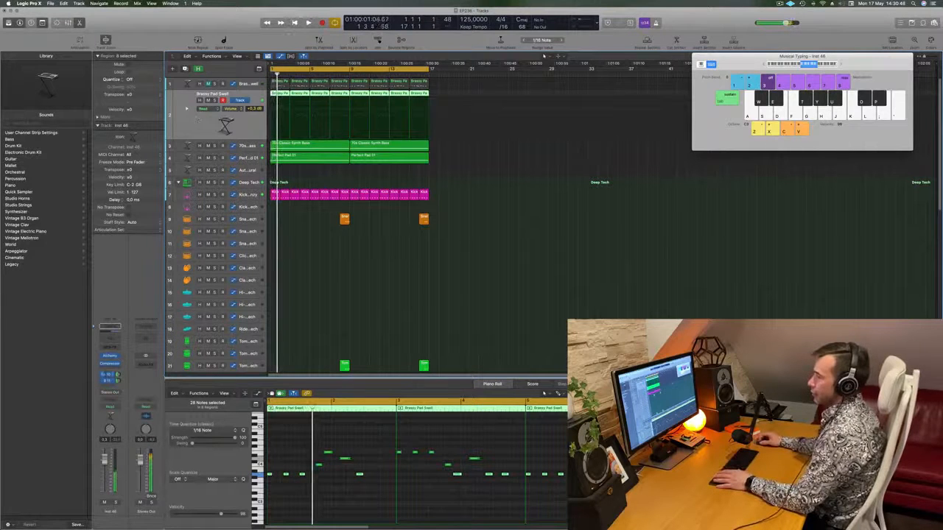
# Step: Load the 70s Analog Synth Lead preset from the Leads category in the duplicate track's Alchemy and play the loop
pyautogui.click(109, 356)
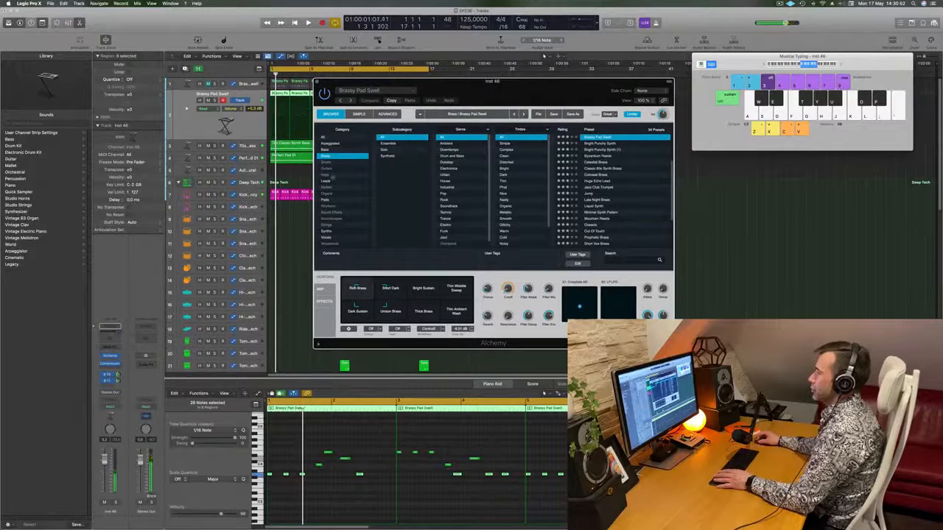
pyautogui.click(326, 180)
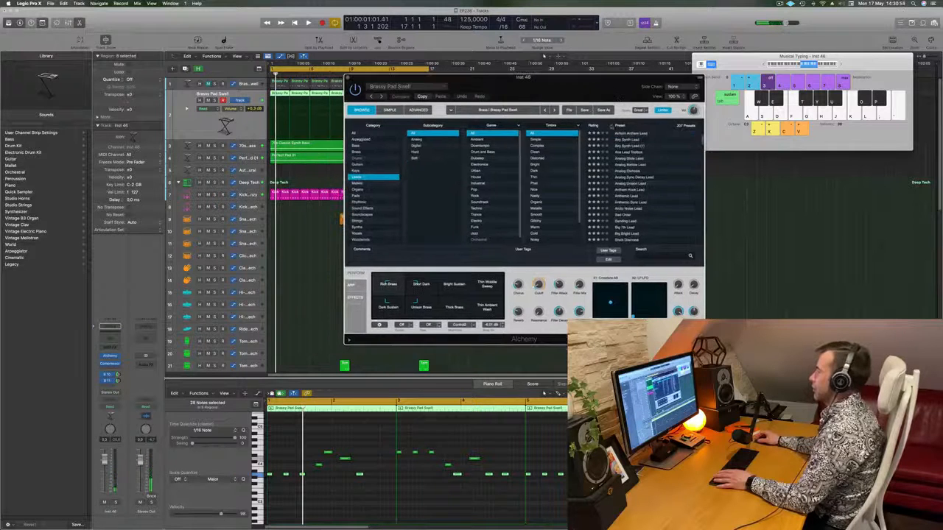
pyautogui.scroll(4, 634, 185)
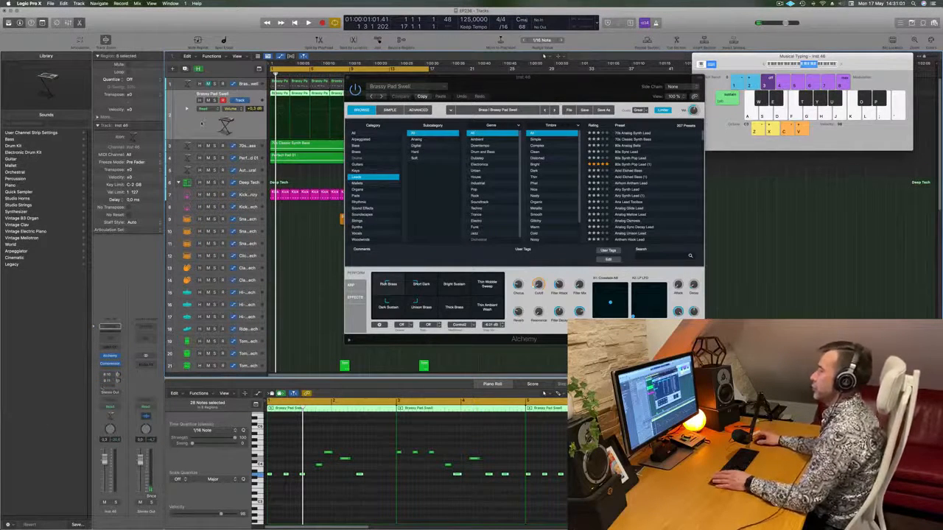
pyautogui.moveTo(594, 97); pyautogui.dragTo(548, 91)
pyautogui.press('space')
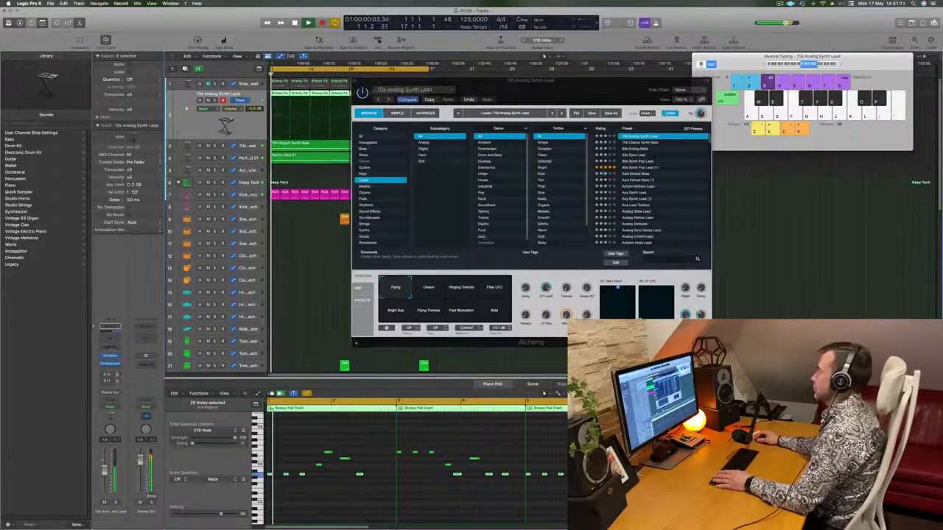
# Step: Audition the presets from 80s Analog Bells to 80s Synth Pop Lead and lower the track volume to about -10.6 dB
pyautogui.click(637, 149)
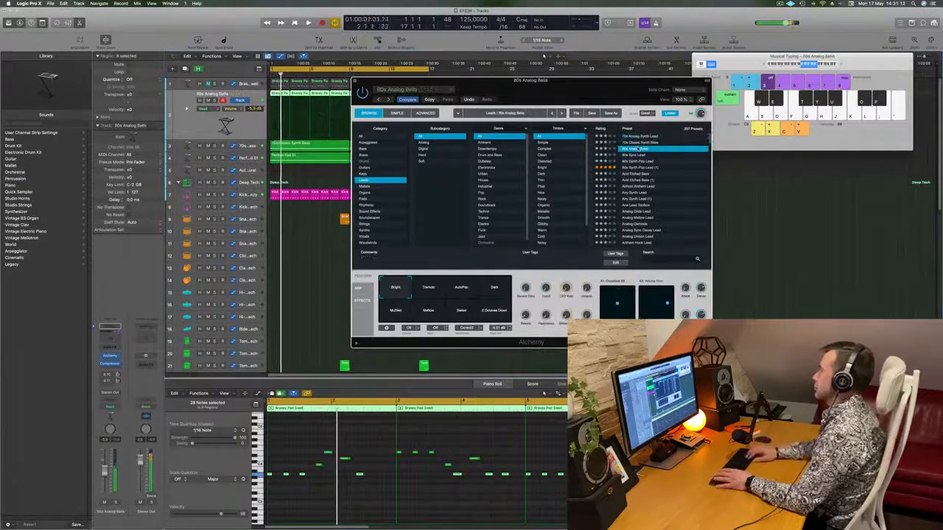
pyautogui.press('Down')
pyautogui.press('Down')
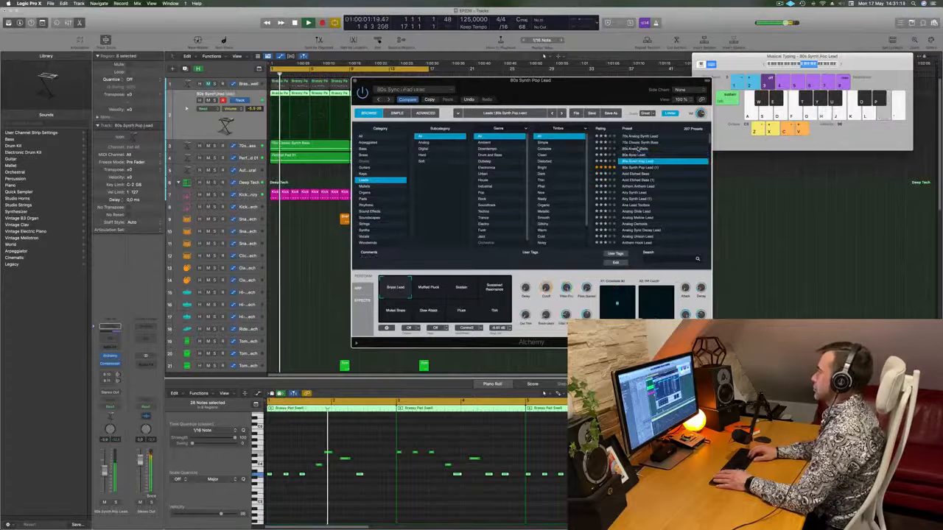
pyautogui.scroll(-3, 637, 149)
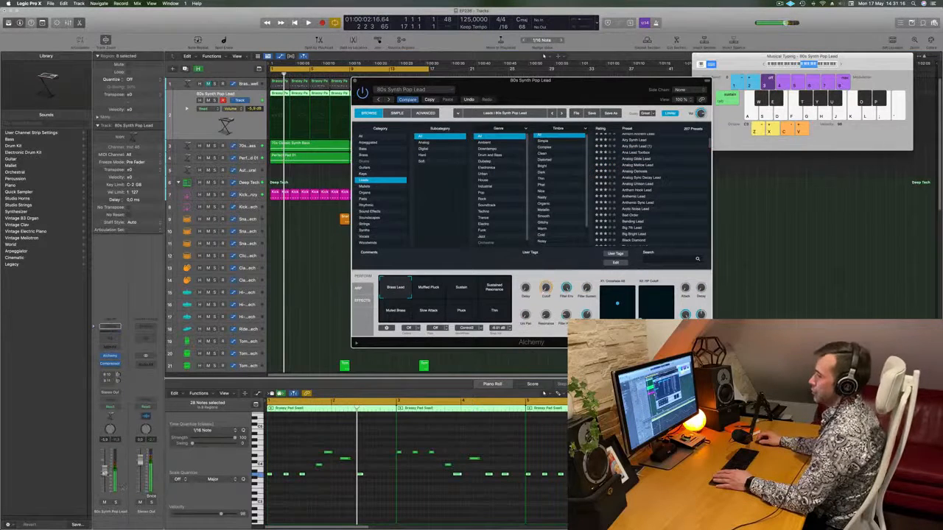
pyautogui.moveTo(104, 472); pyautogui.dragTo(105, 478)
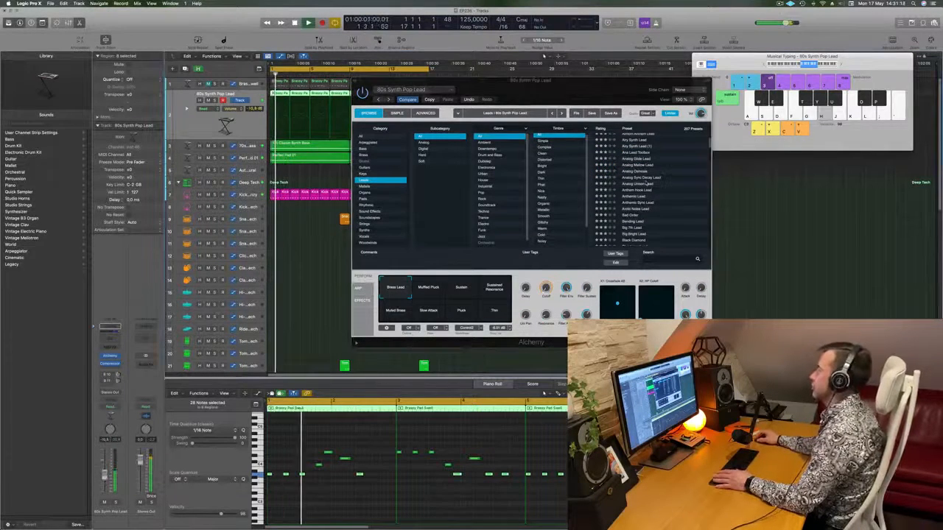
# Step: Audition the Ana Lead Toolbox and Analog Glide Lead presets during playback and load Analog Mellow Lead
pyautogui.scroll(1, 645, 182)
pyautogui.click(643, 170)
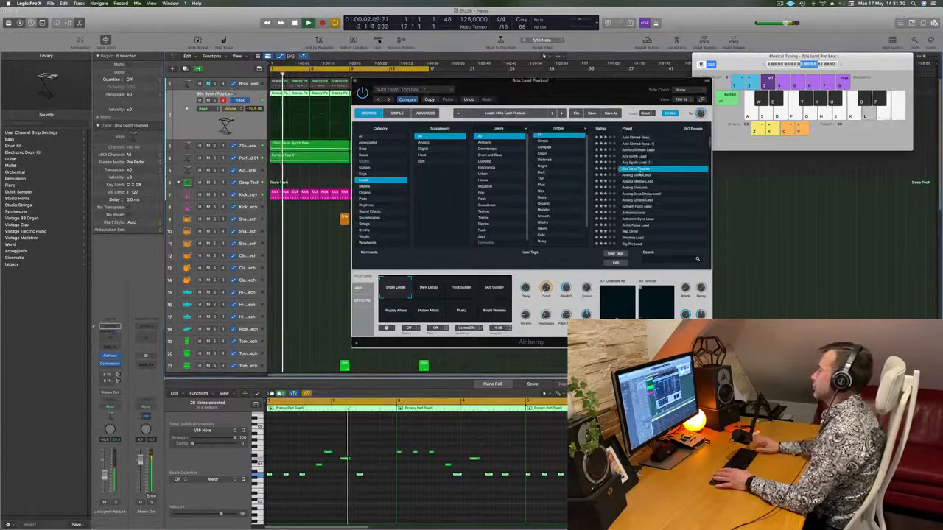
pyautogui.click(642, 174)
pyautogui.scroll(1, 642, 175)
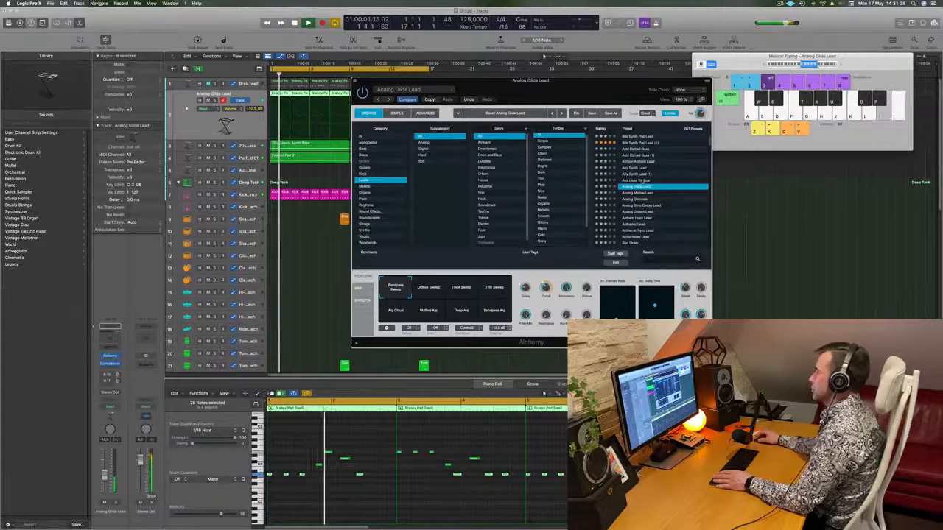
pyautogui.scroll(-1, 643, 174)
pyautogui.click(647, 170)
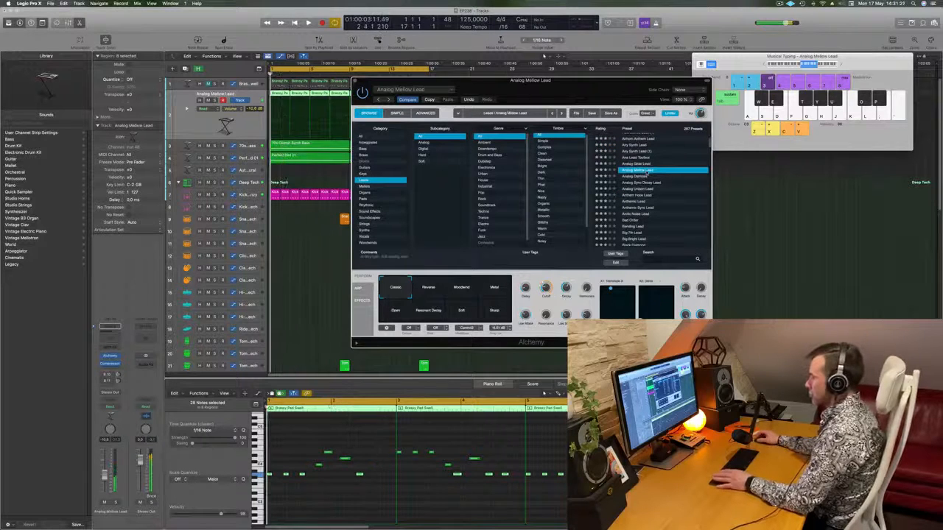
pyautogui.scroll(-1, 651, 175)
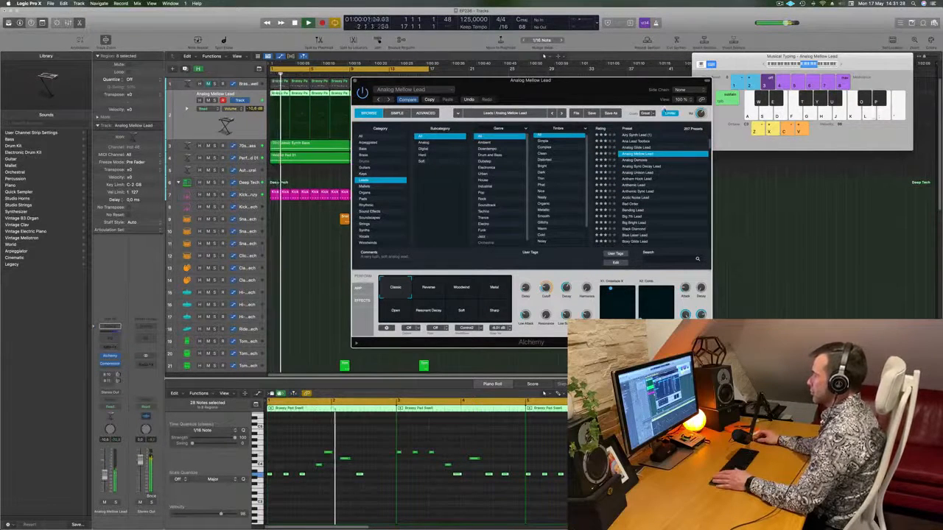
# Step: Raise the Analog Mellow Lead track volume to about -4.7 dB and blend Alchemy's Classic snapshot with its neighbours during playback
pyautogui.moveTo(612, 89); pyautogui.dragTo(702, 73)
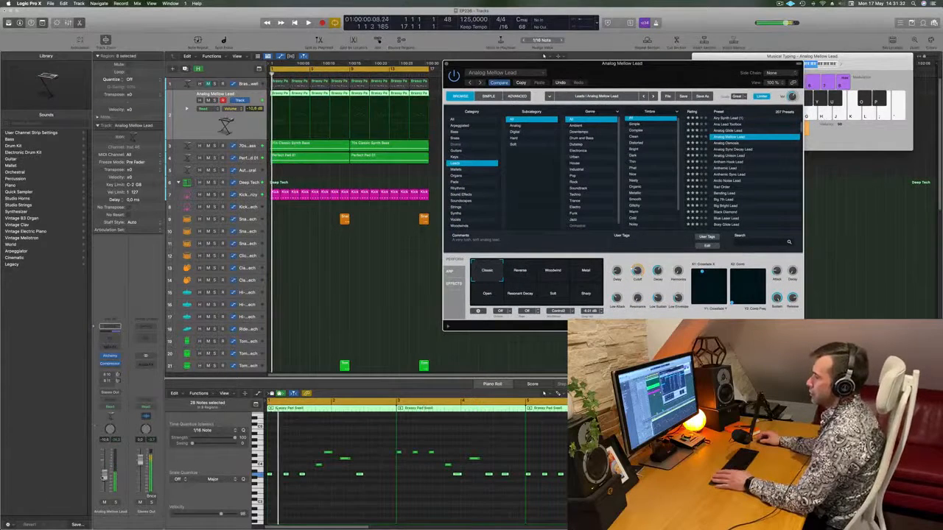
pyautogui.moveTo(105, 474); pyautogui.dragTo(104, 473)
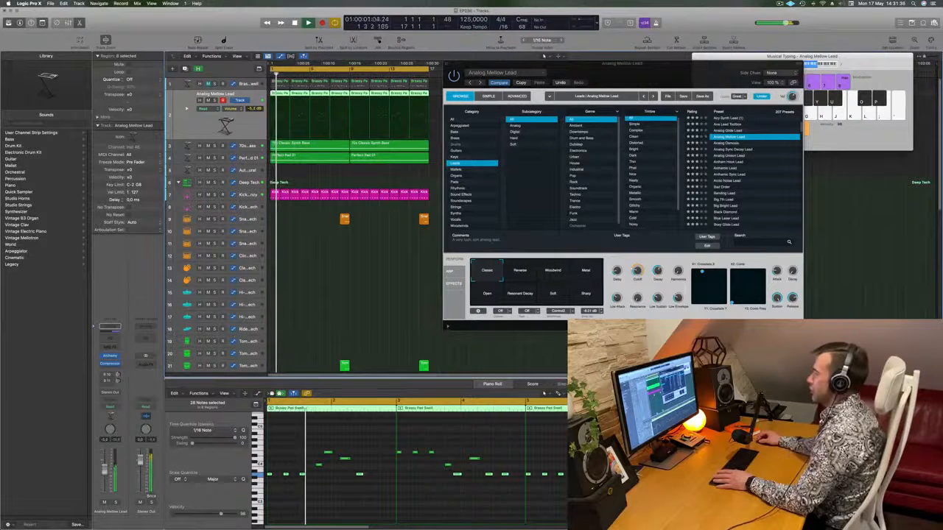
pyautogui.press('space')
pyautogui.press('space')
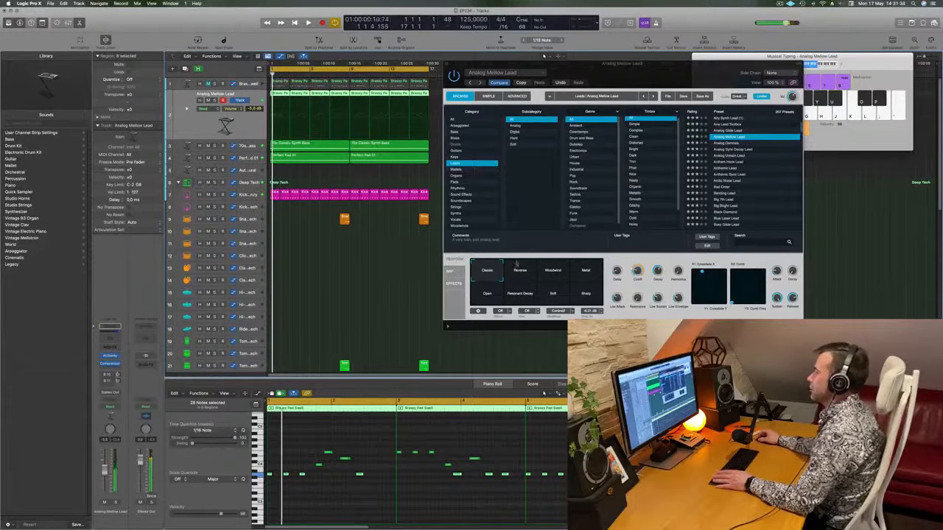
pyautogui.press('space')
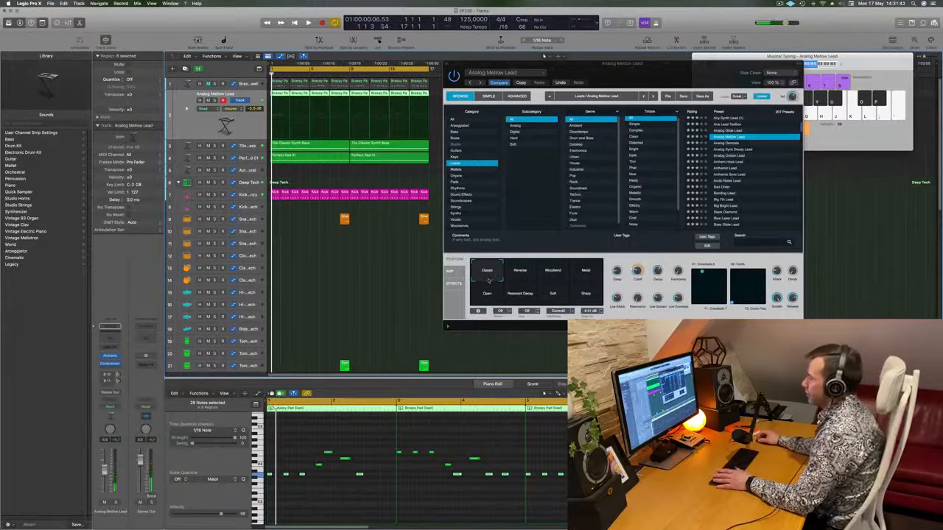
pyautogui.click(488, 280)
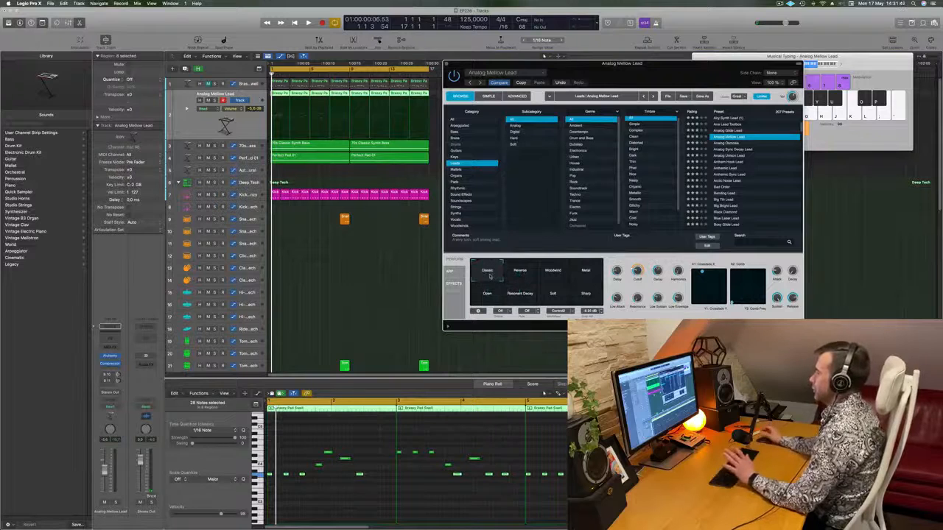
pyautogui.press('space')
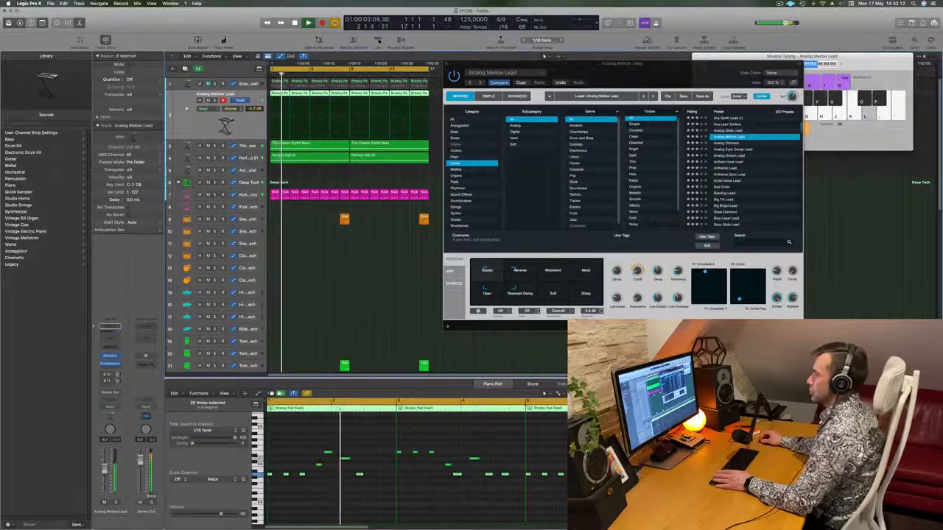
# Step: Turn up the Analog Mellow Lead track's Bus 10 and Bus 11 send levels during playback and check its Compressor
pyautogui.moveTo(609, 70); pyautogui.dragTo(532, 150)
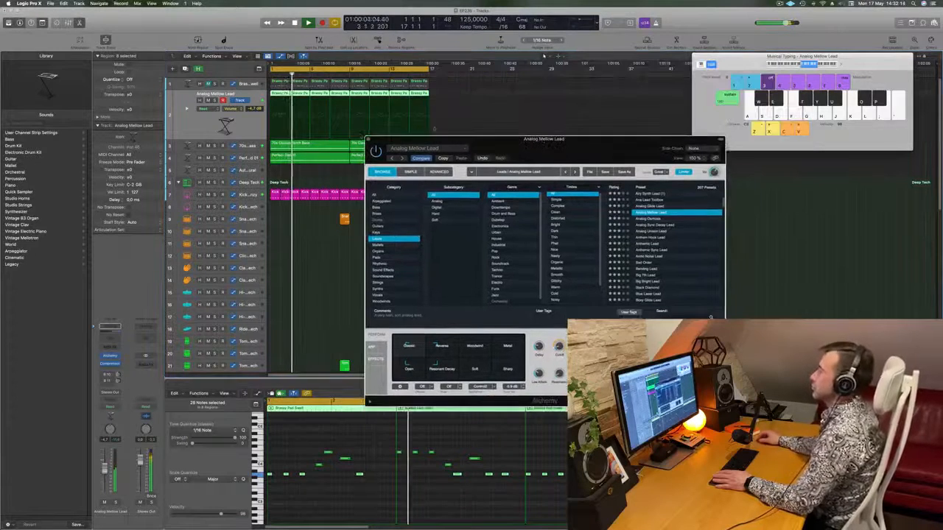
pyautogui.press('super+w')
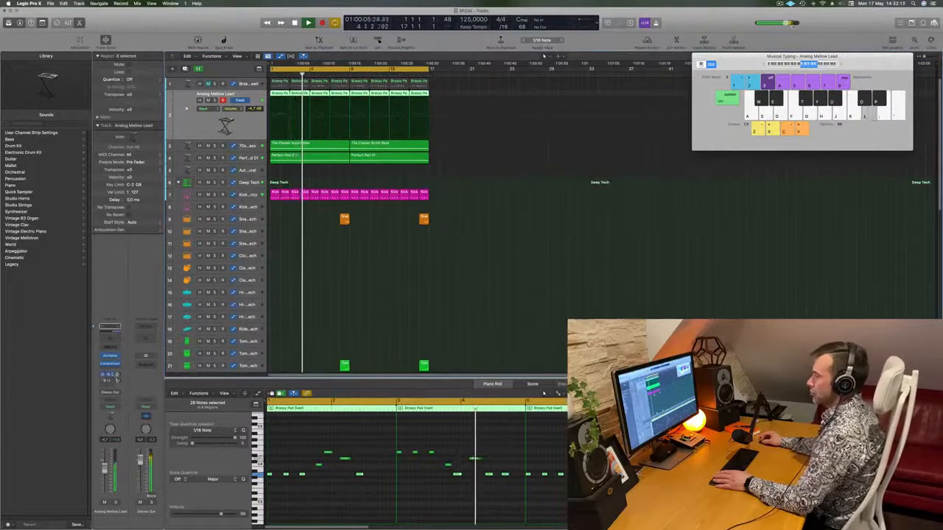
pyautogui.moveTo(118, 375); pyautogui.dragTo(119, 377)
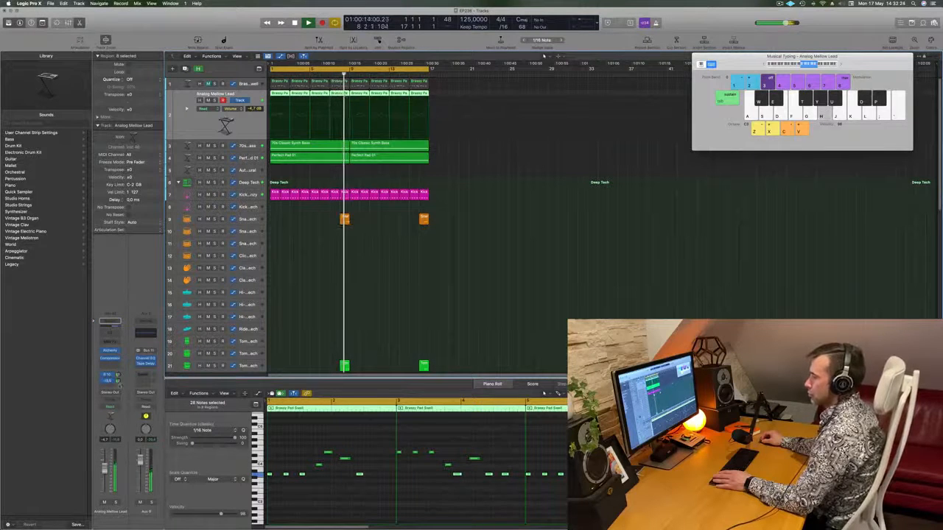
pyautogui.press('Return')
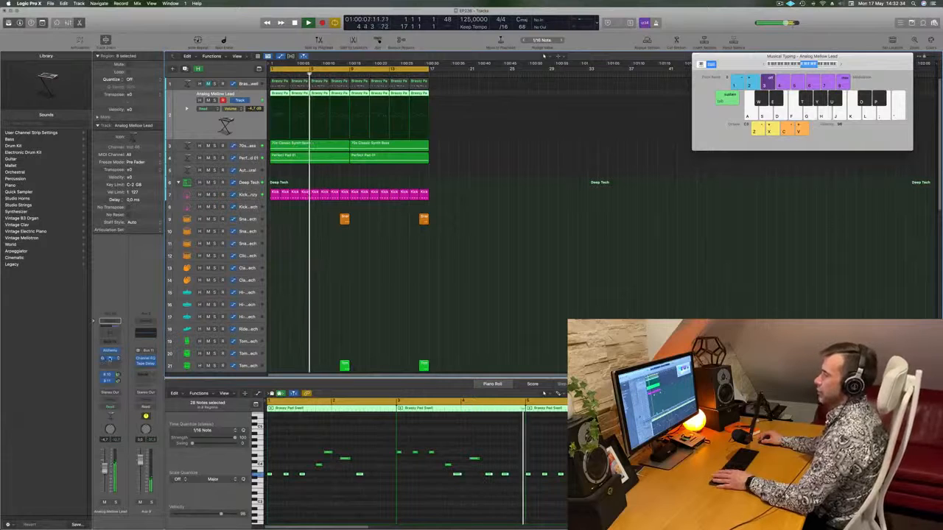
pyautogui.click(110, 359)
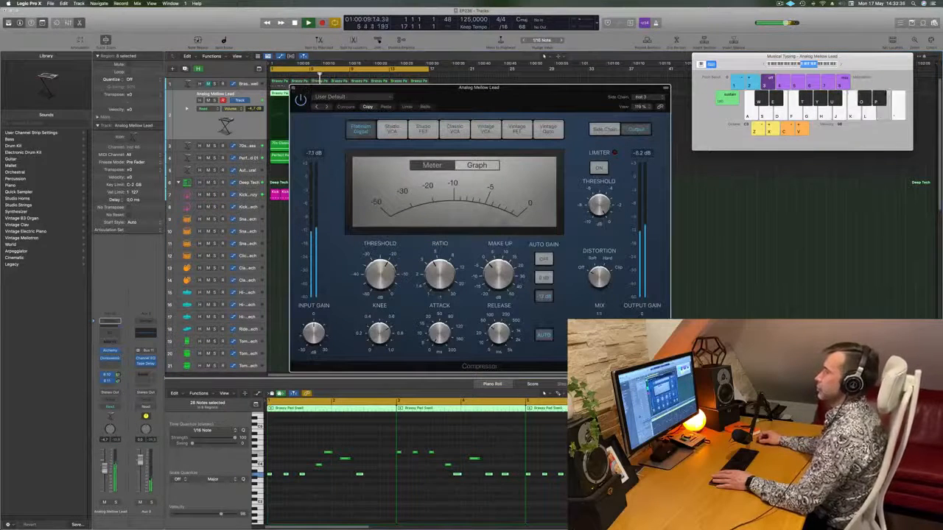
pyautogui.press('super+w')
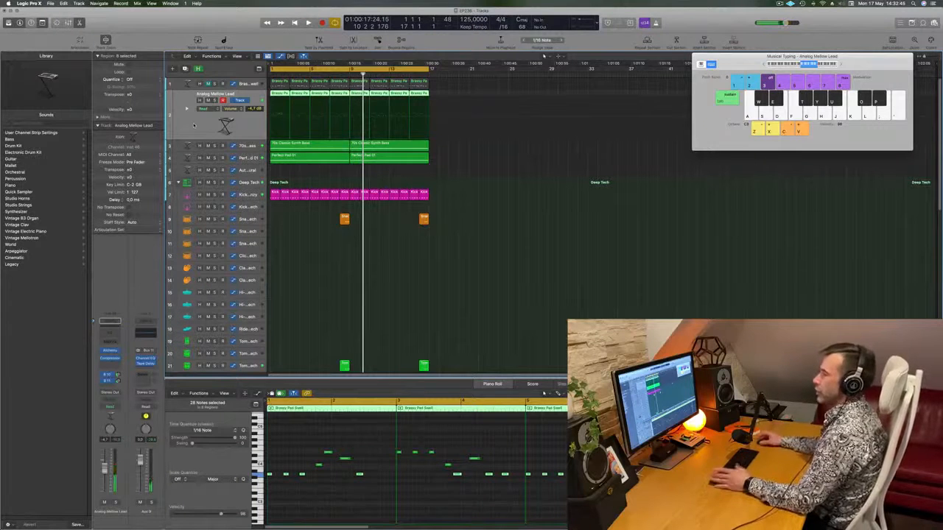
# Step: Duplicate the Analog Mellow Lead track with its eight regions, mute the original and play the loop
pyautogui.press('alt+super+s')
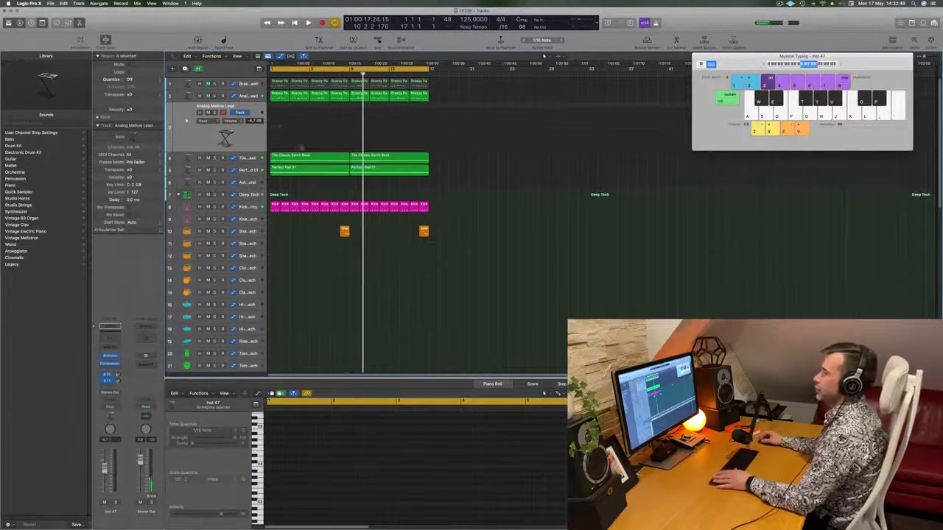
pyautogui.moveTo(447, 100); pyautogui.dragTo(250, 124)
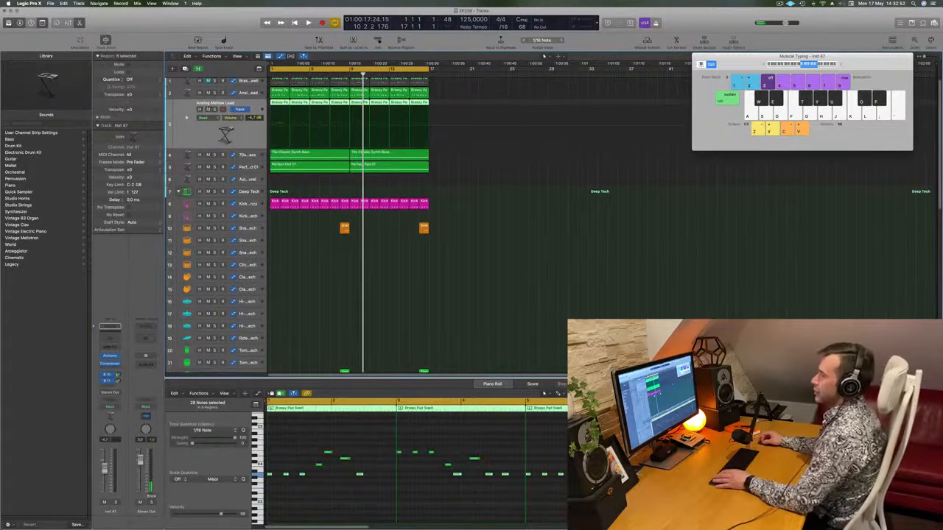
pyautogui.click(214, 109)
pyautogui.press('space')
pyautogui.press('s')
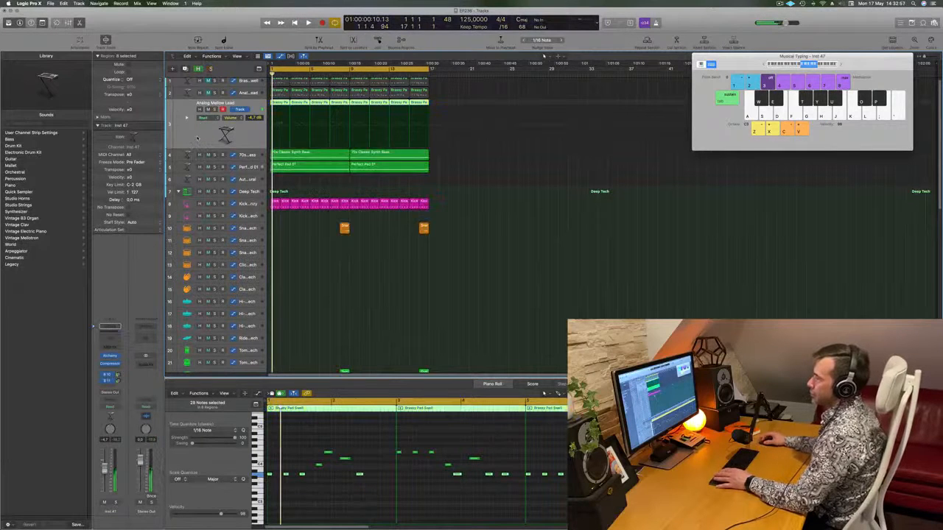
pyautogui.press('space')
pyautogui.press('space')
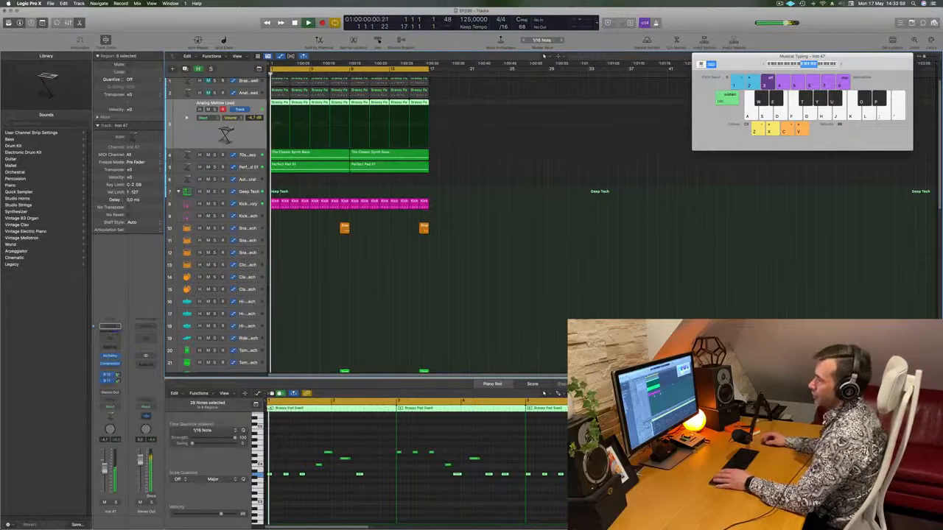
# Step: Open Alchemy on the duplicate track, audition presets through Analog Sync Decay Lead and load Anthem Hook Lead
pyautogui.click(110, 364)
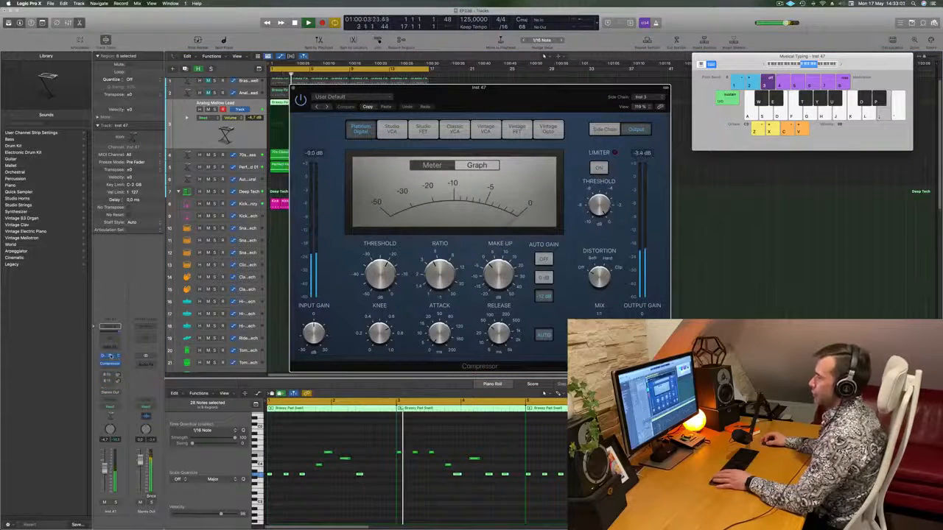
pyautogui.click(110, 356)
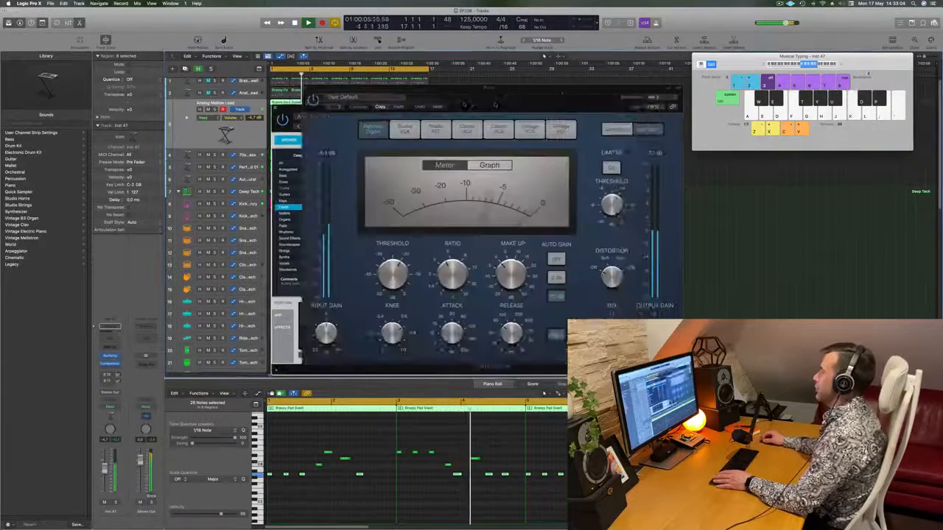
pyautogui.moveTo(525, 115); pyautogui.dragTo(544, 95)
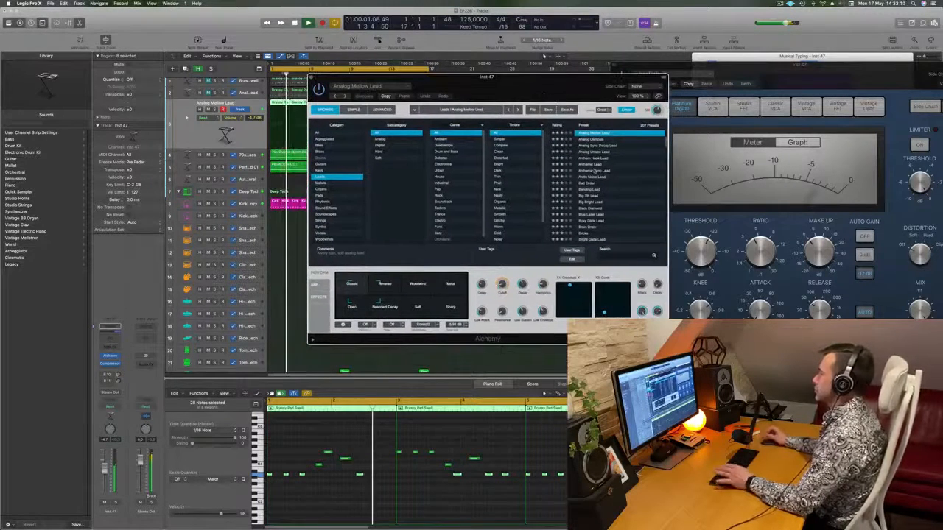
pyautogui.press('Down')
pyautogui.press('Down')
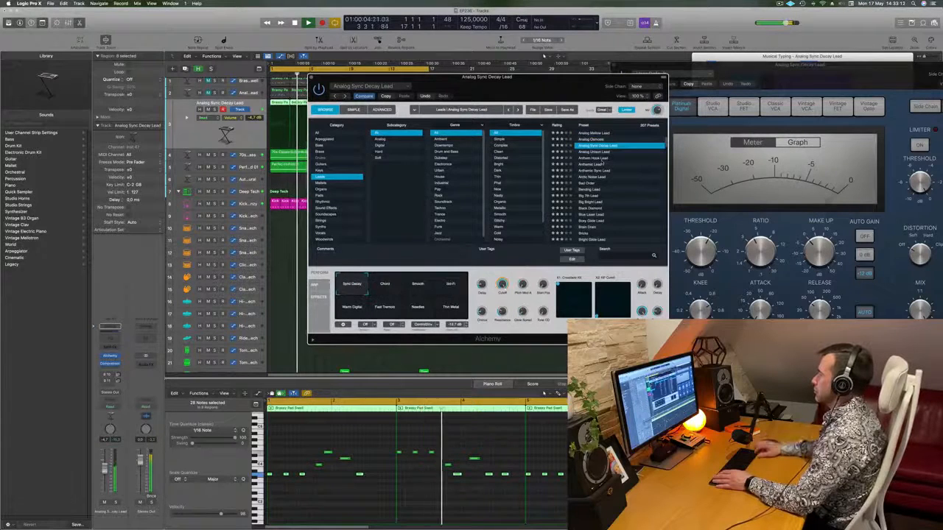
pyautogui.click(601, 158)
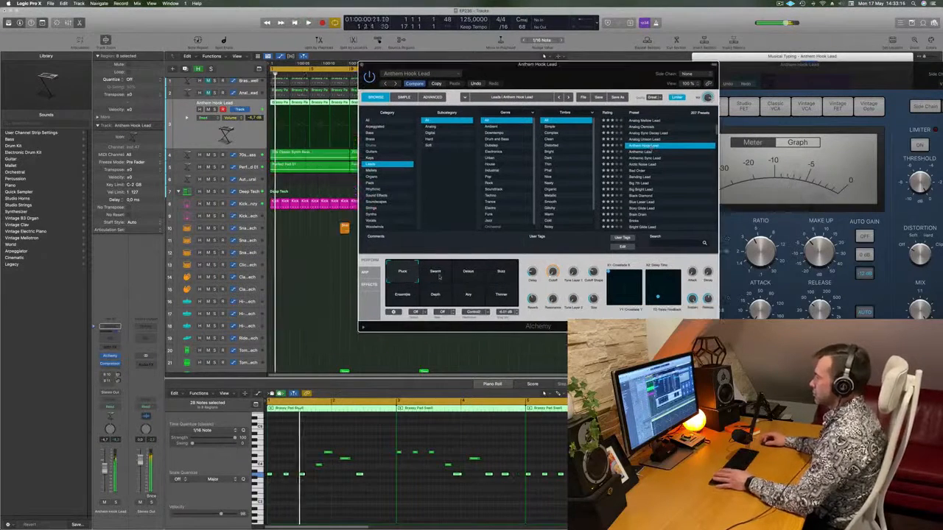
# Step: Audition Anthem Hook Lead's Swarm, Delays, Buzz, Ensemble, Airy and Thinner snapshots during playback and go back to Ensemble
pyautogui.click(436, 273)
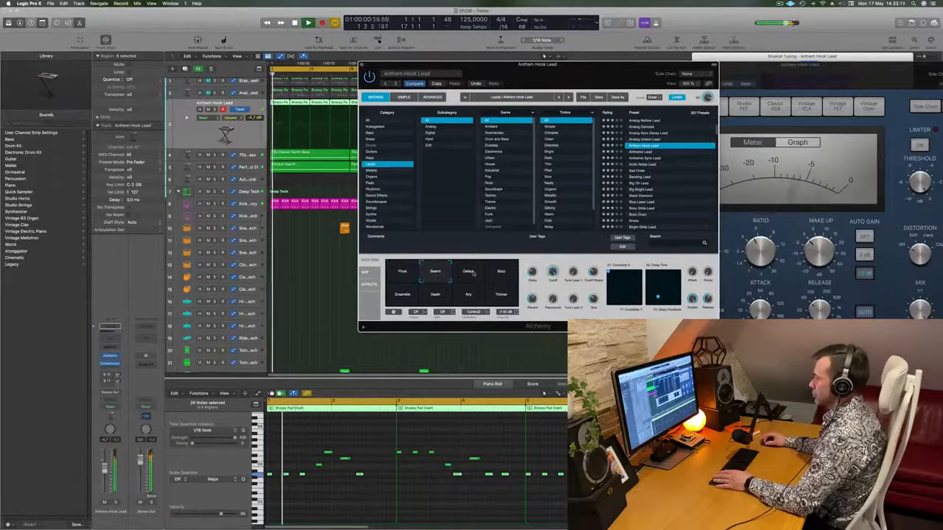
pyautogui.click(473, 273)
pyautogui.click(438, 279)
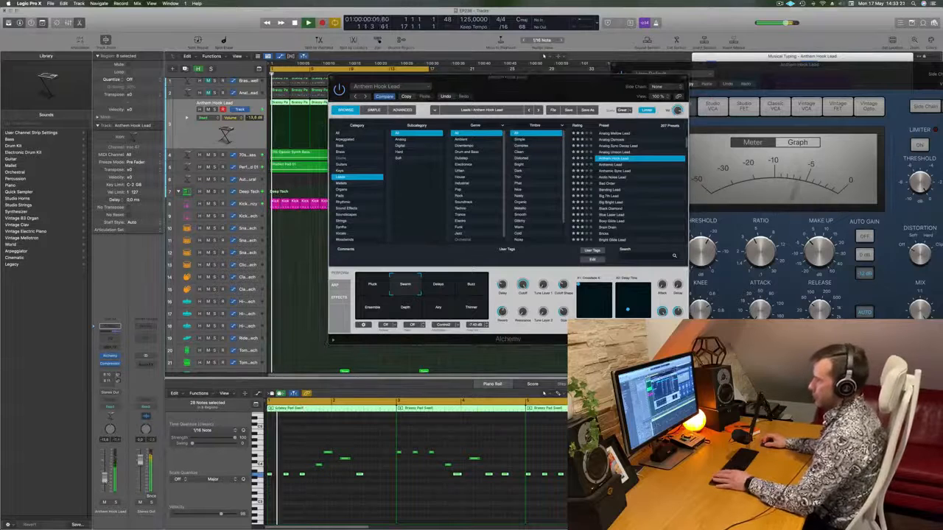
pyautogui.click(442, 287)
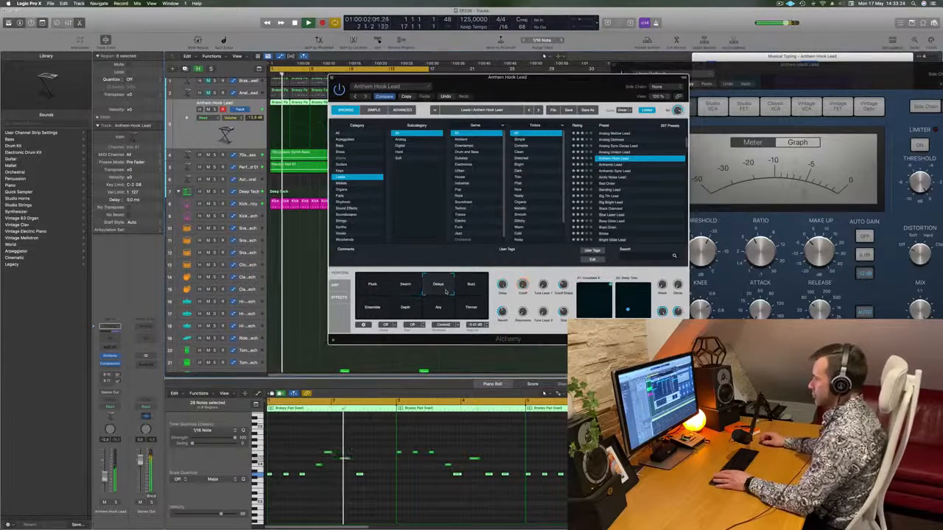
pyautogui.click(470, 286)
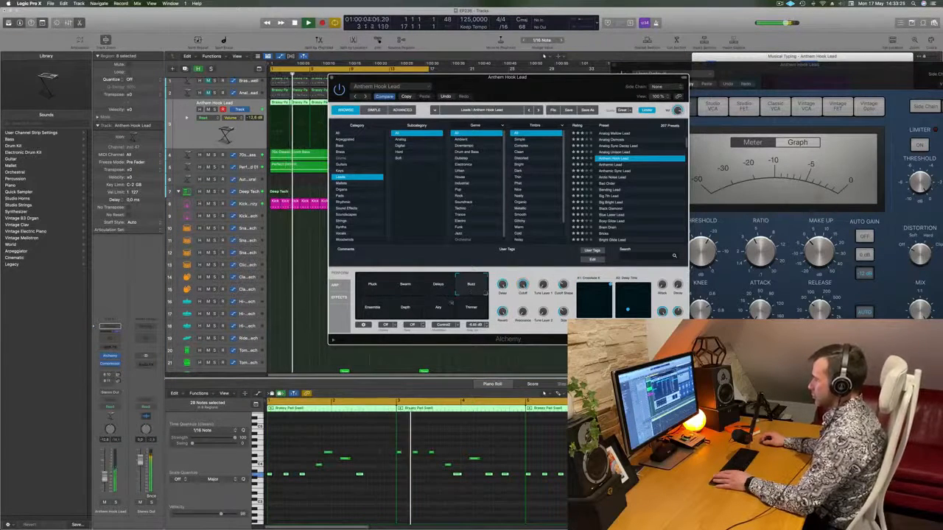
pyautogui.click(372, 315)
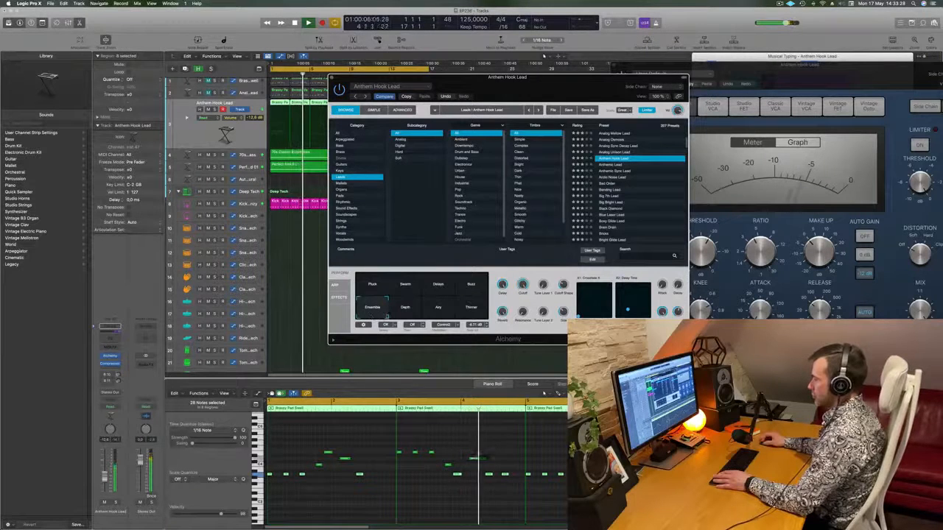
pyautogui.click(439, 313)
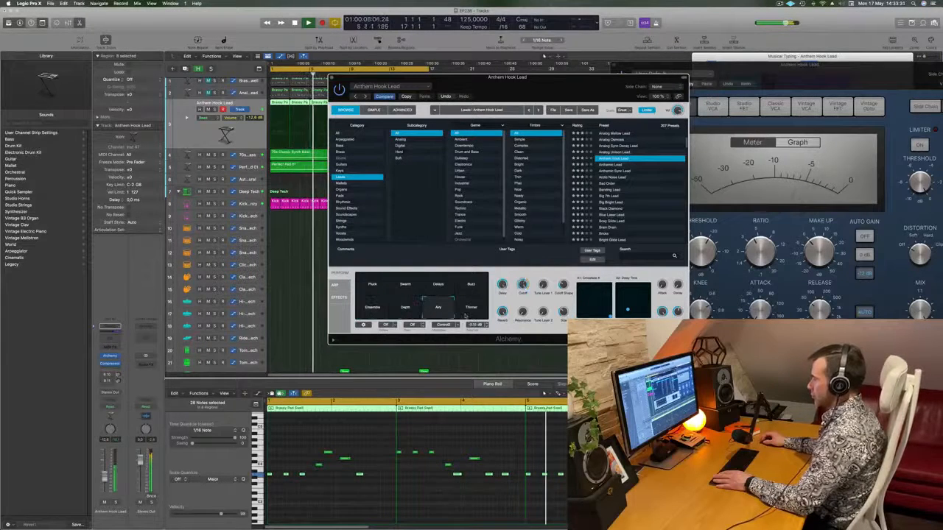
pyautogui.click(471, 314)
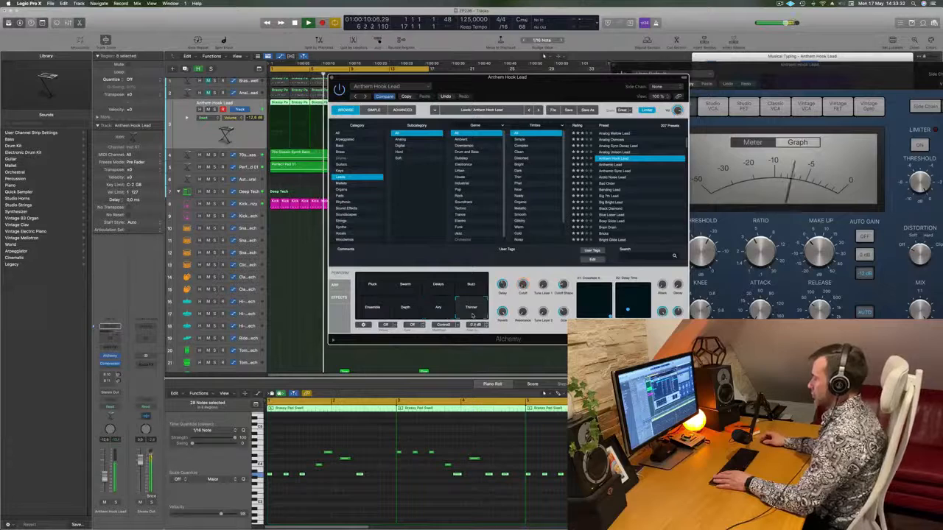
pyautogui.click(388, 310)
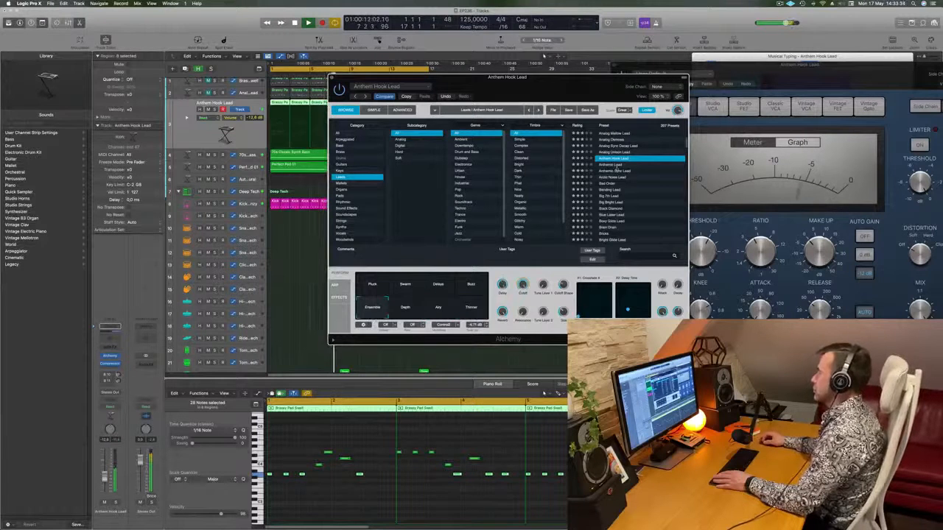
# Step: Load the Anthemic Lead preset and raise the track volume to about -7.8 dB
pyautogui.press('Down')
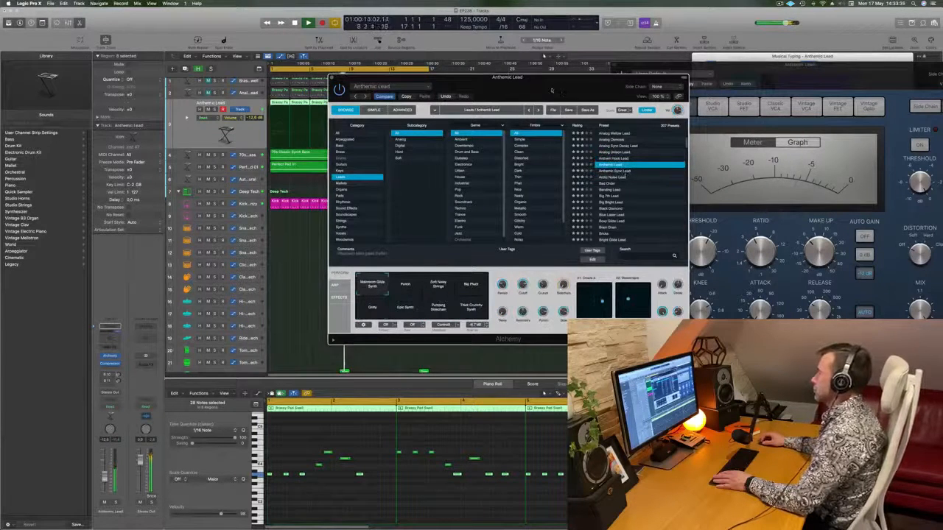
pyautogui.moveTo(551, 90); pyautogui.dragTo(579, 87)
pyautogui.moveTo(104, 470); pyautogui.dragTo(105, 473)
# Step: Audition Anthemic Lead's Punch, Soft Noisy Strings, Big Pluck, Gritty, Epic Synth, Pumping Sidechain and Thick Crunchy Synth snapshots during playback
pyautogui.click(432, 291)
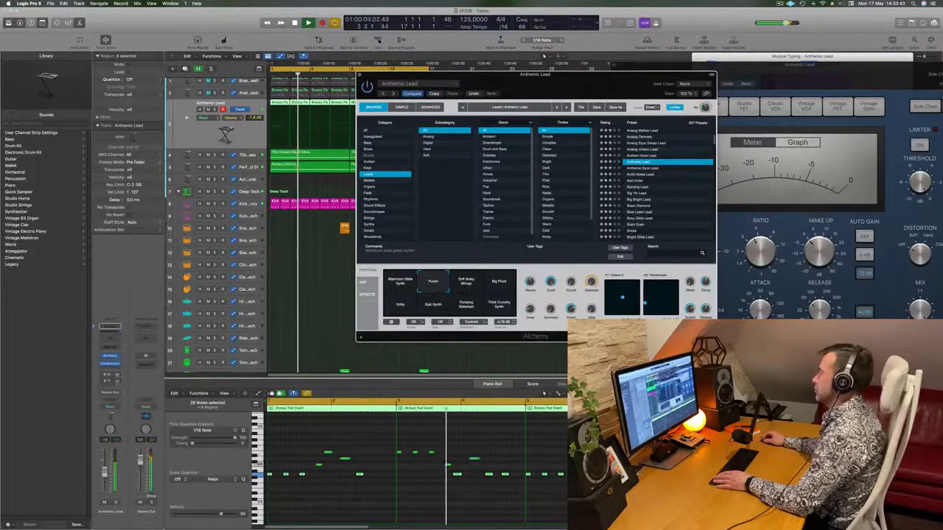
pyautogui.moveTo(508, 75); pyautogui.dragTo(562, 90)
pyautogui.click(520, 297)
pyautogui.click(557, 299)
pyautogui.click(454, 321)
pyautogui.click(484, 322)
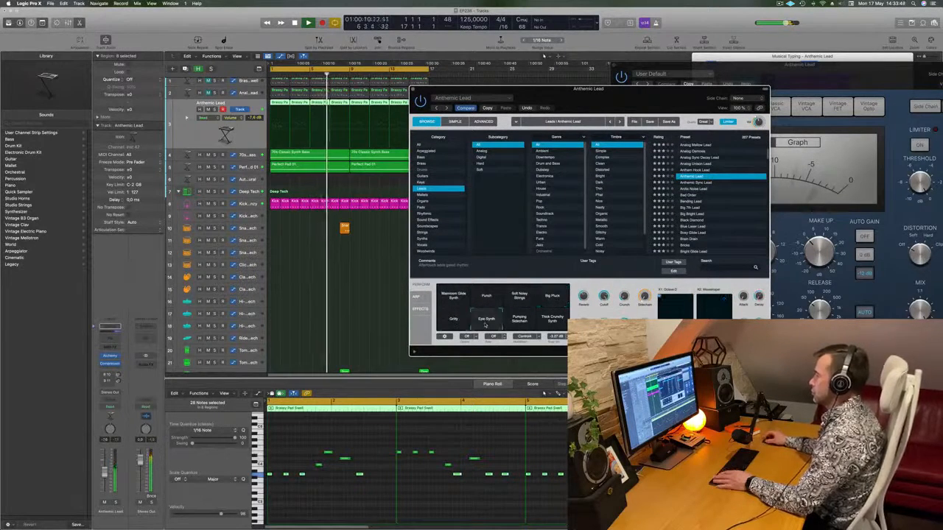
pyautogui.click(524, 326)
pyautogui.click(556, 324)
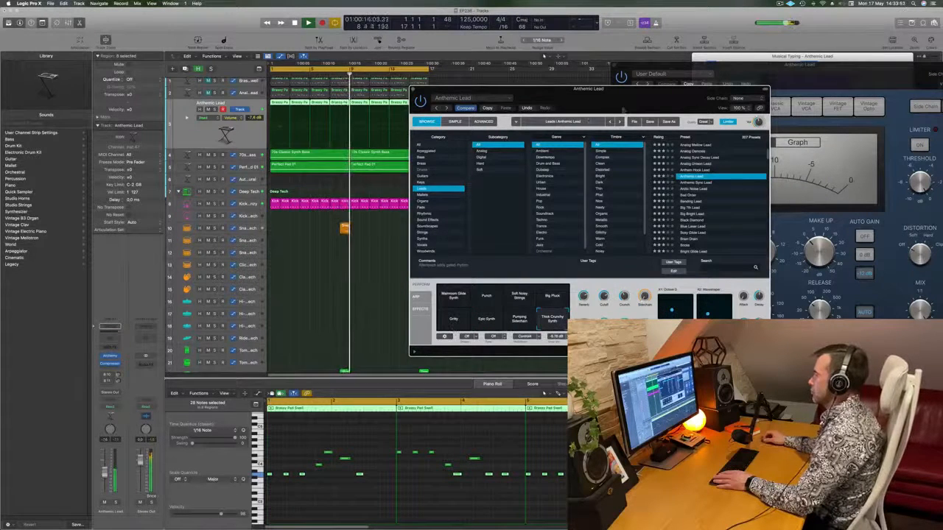
# Step: Compare Anthemic Lead's Punch, Soft Noisy Strings and Big Pluck snapshots and blend between neighbouring snapshots
pyautogui.moveTo(629, 97); pyautogui.dragTo(528, 86)
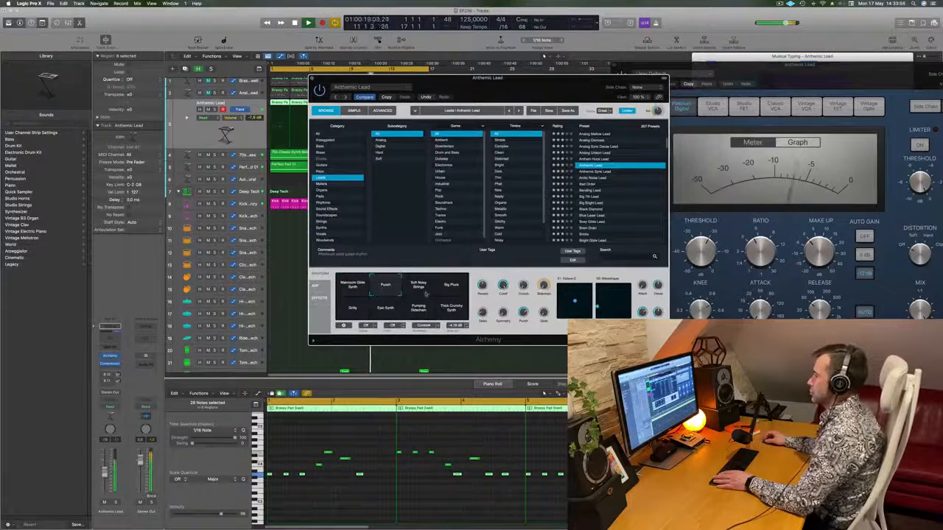
pyautogui.click(418, 287)
pyautogui.click(453, 291)
pyautogui.click(394, 292)
pyautogui.press('space')
pyautogui.moveTo(568, 78); pyautogui.dragTo(575, 80)
pyautogui.moveTo(405, 289)
pyautogui.mouseDown()
pyautogui.moveTo(419, 291)
pyautogui.moveTo(387, 300)
pyautogui.moveTo(408, 293)
pyautogui.moveTo(407, 314)
pyautogui.moveTo(409, 294)
pyautogui.mouseUp()
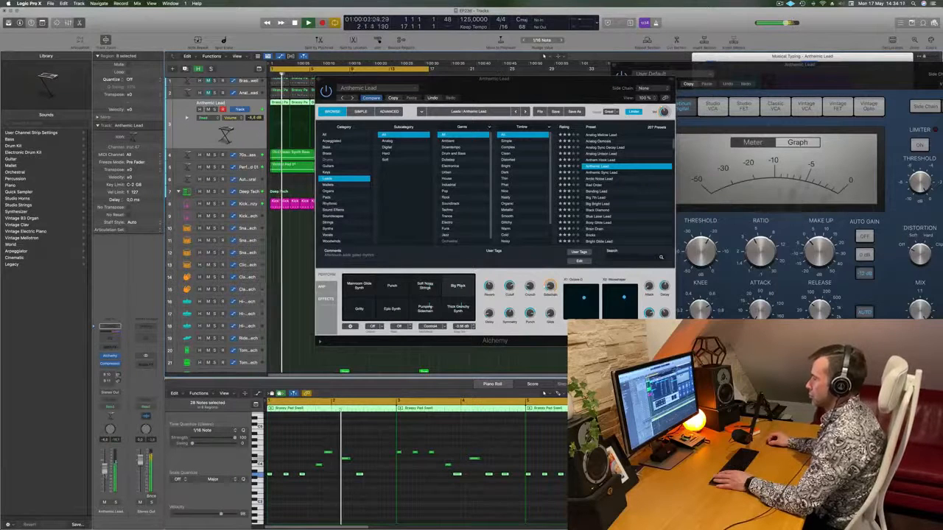
# Step: Audition the Anthemic Sync Lead, Bad Order, Bending Lead and Big 7th Lead presets during playback
pyautogui.click(603, 173)
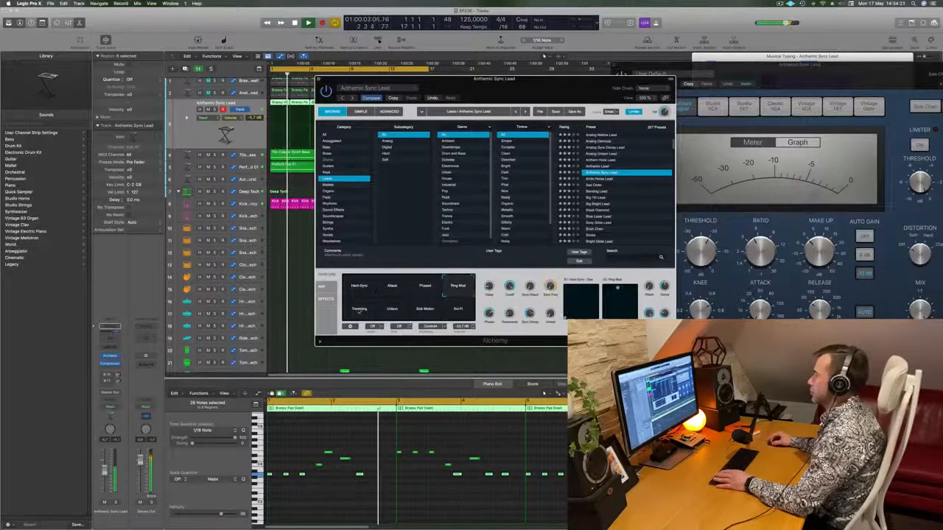
pyautogui.click(610, 184)
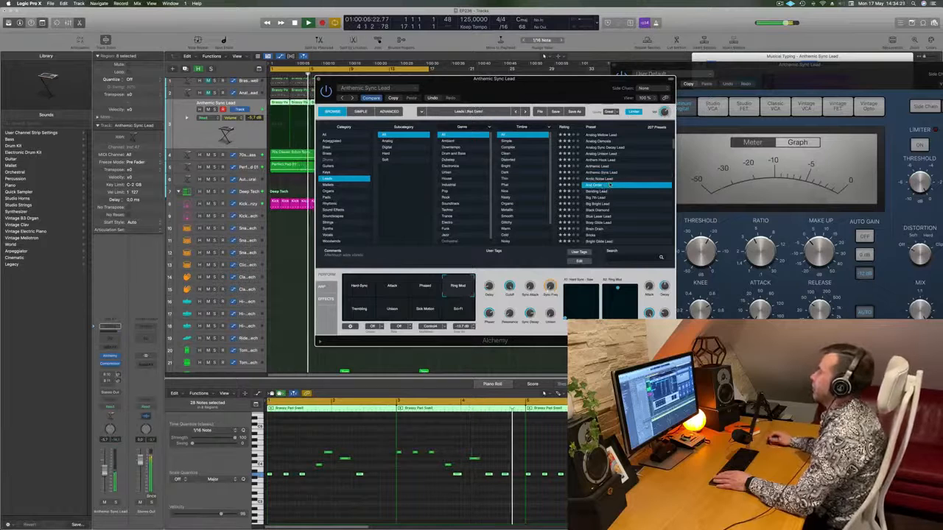
pyautogui.click(602, 191)
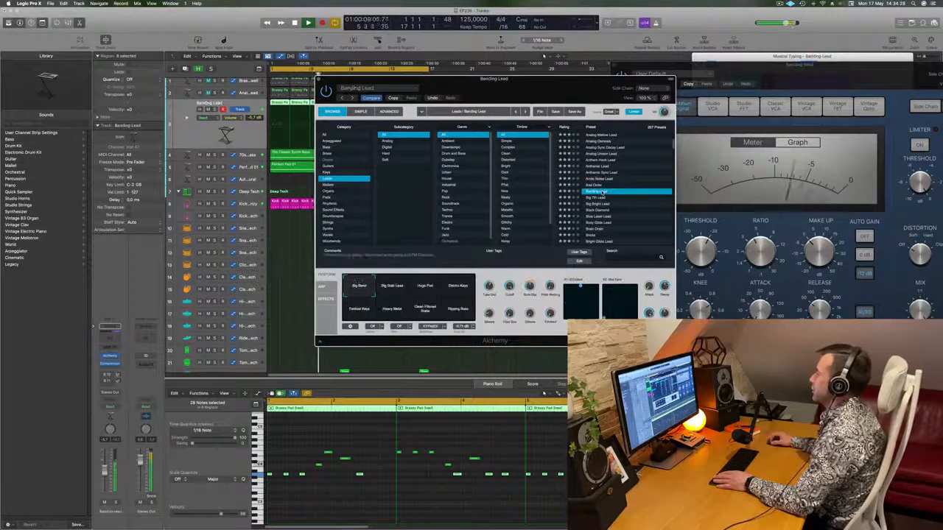
pyautogui.click(595, 197)
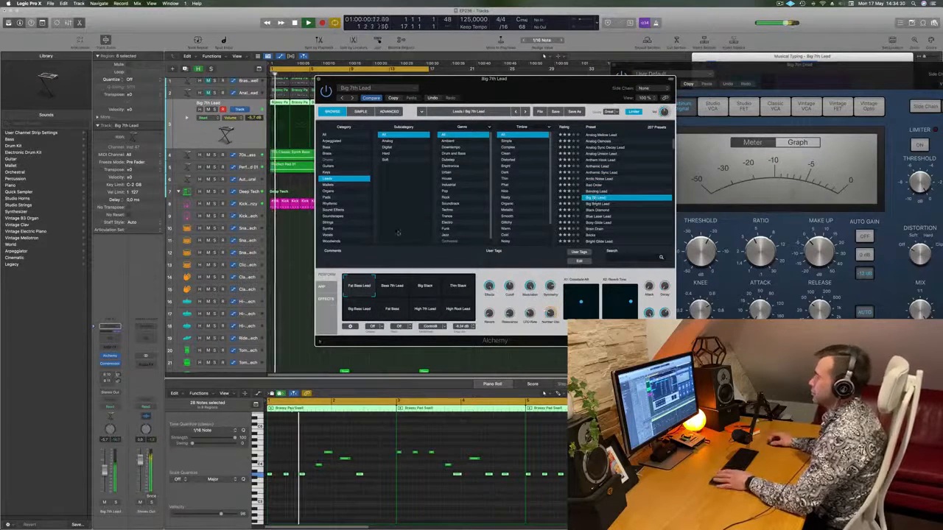
# Step: Lower the track volume and audition Big 7th Lead's Big Stack, Thin Stack and Big Bass Lead snapshots during playback
pyautogui.click(105, 472)
pyautogui.moveTo(104, 472); pyautogui.dragTo(105, 479)
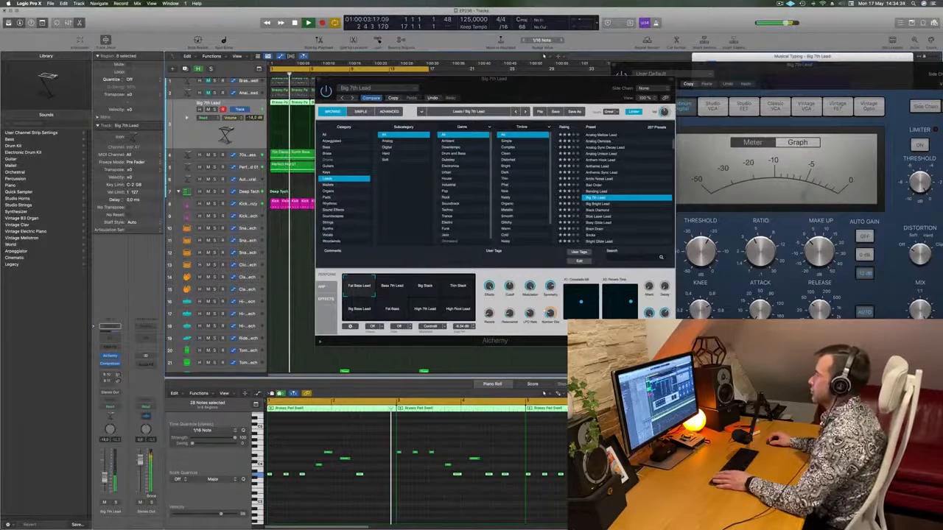
pyautogui.click(511, 329)
pyautogui.click(424, 289)
pyautogui.press('space')
pyautogui.press('space')
pyautogui.click(457, 289)
pyautogui.click(374, 309)
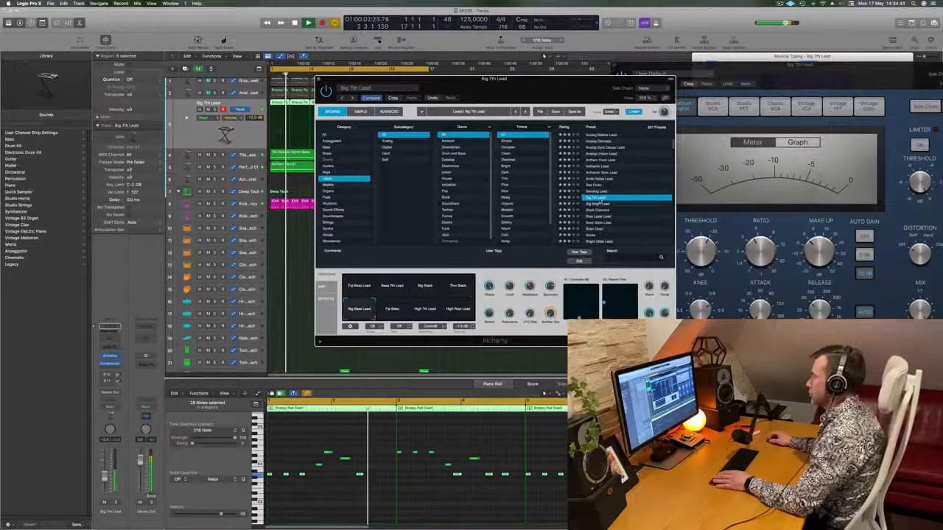
# Step: Audition further lead presets during playback, including Big Bright Lead, Black Diamond, Bright Glide Lead and Butter Cut Saw
pyautogui.click(601, 204)
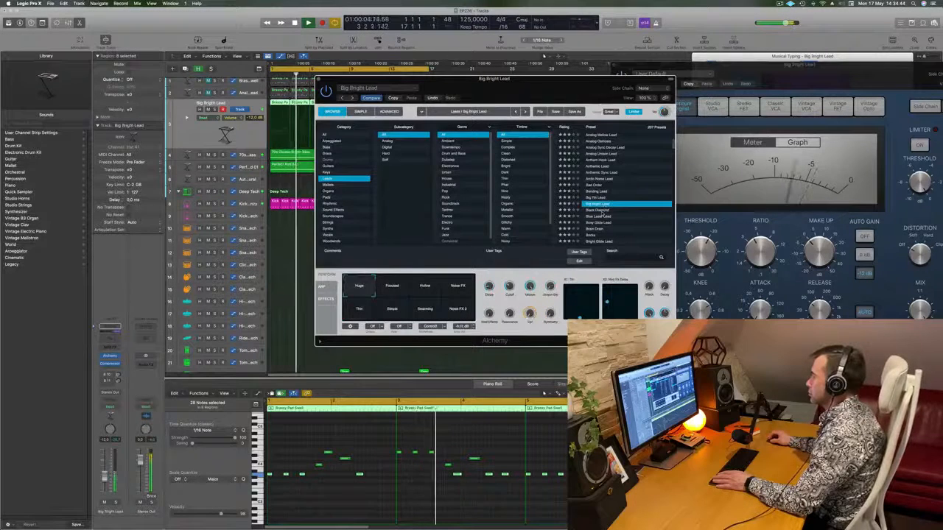
pyautogui.click(603, 210)
pyautogui.click(597, 207)
pyautogui.scroll(-1, 600, 205)
pyautogui.click(608, 200)
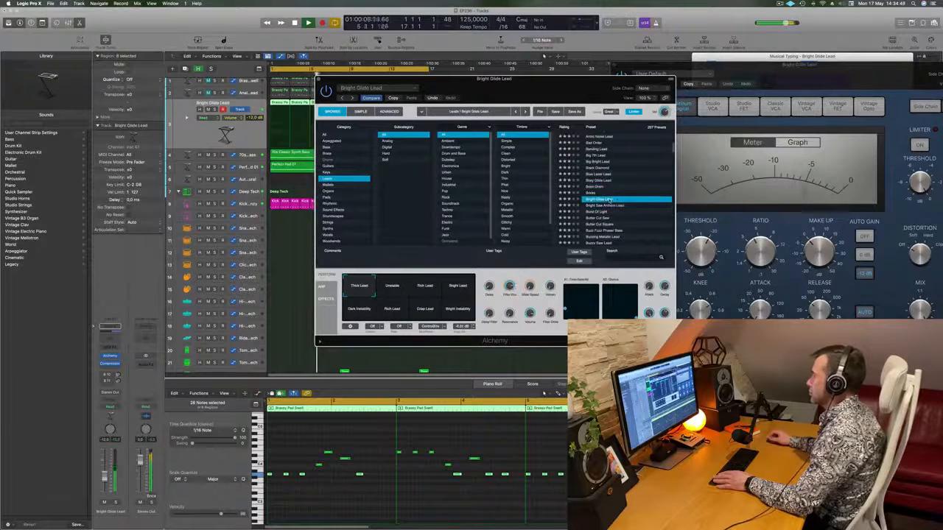
pyautogui.scroll(-1, 626, 193)
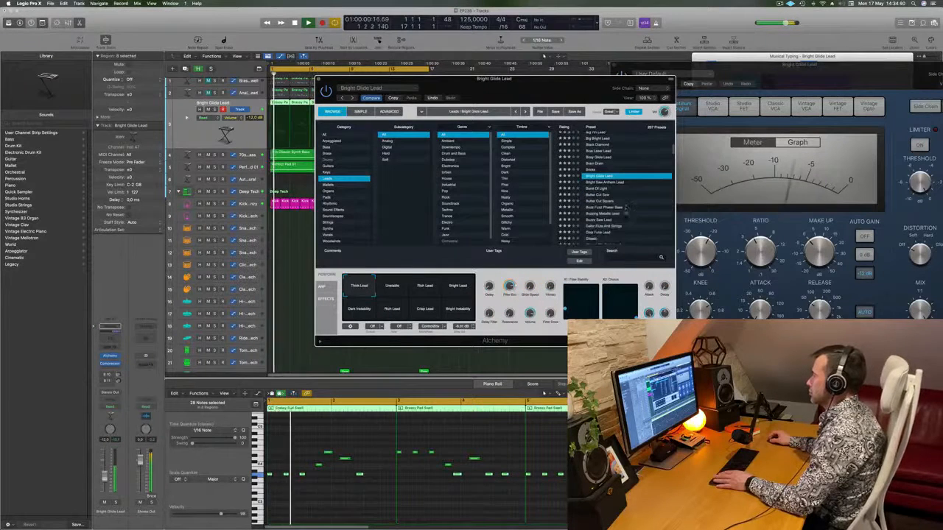
pyautogui.click(603, 189)
pyautogui.scroll(-1, 602, 189)
pyautogui.click(630, 190)
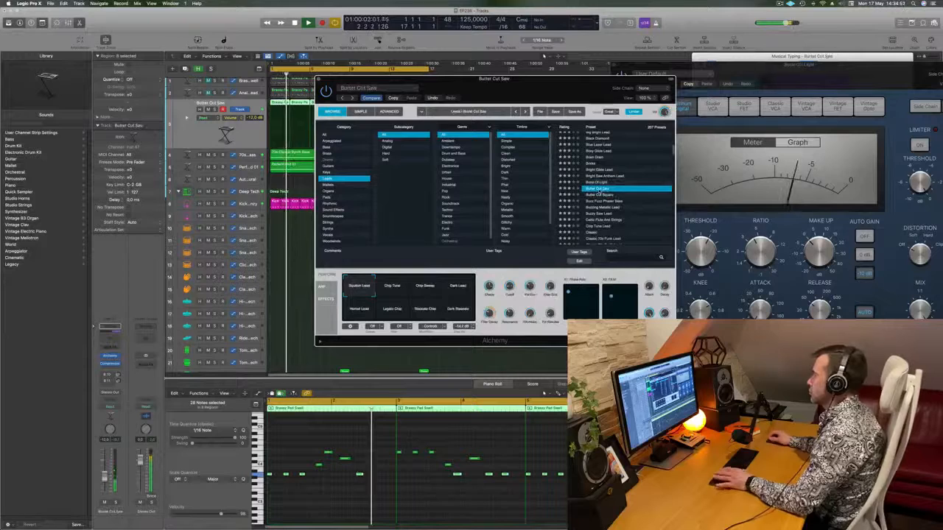
# Step: Try the Buzzy Saw Lead and Classic presets, and load the Classic Super Saw preset
pyautogui.scroll(-2, 634, 196)
pyautogui.click(632, 195)
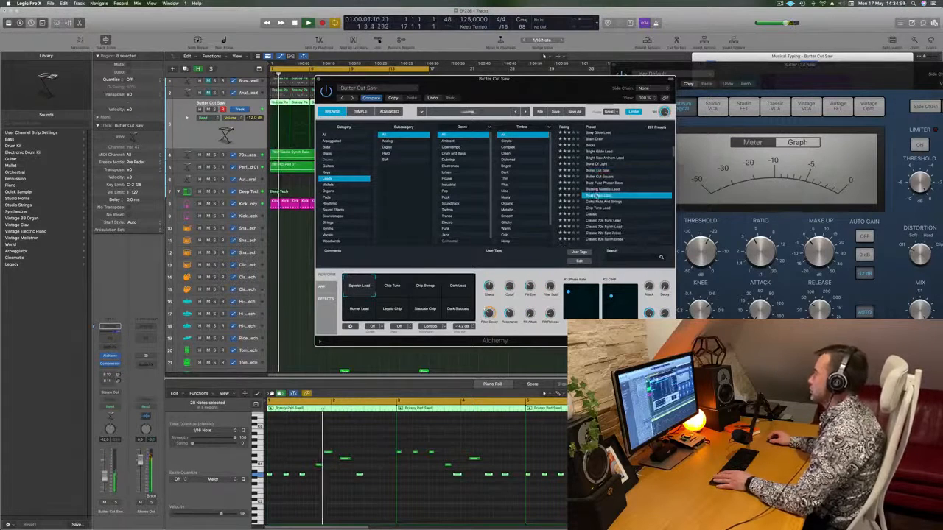
pyautogui.scroll(-2, 631, 193)
pyautogui.click(595, 188)
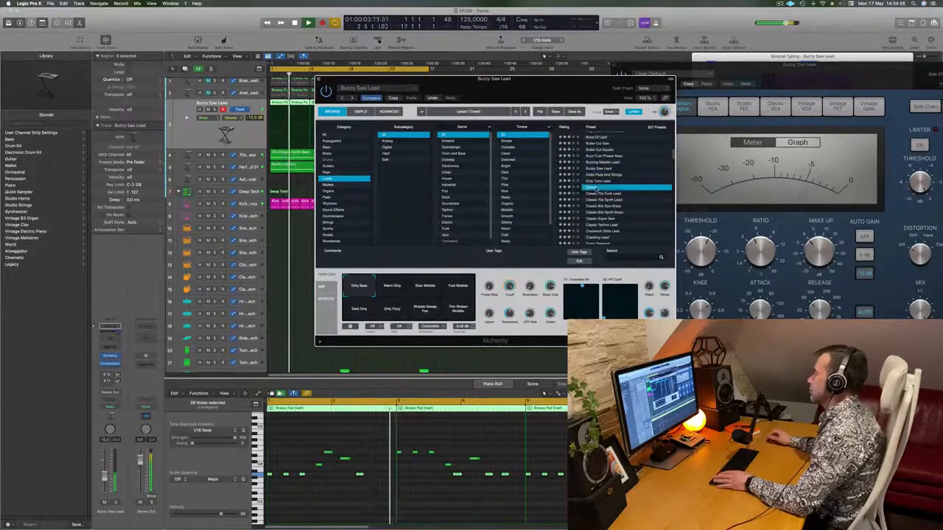
pyautogui.scroll(-4, 633, 191)
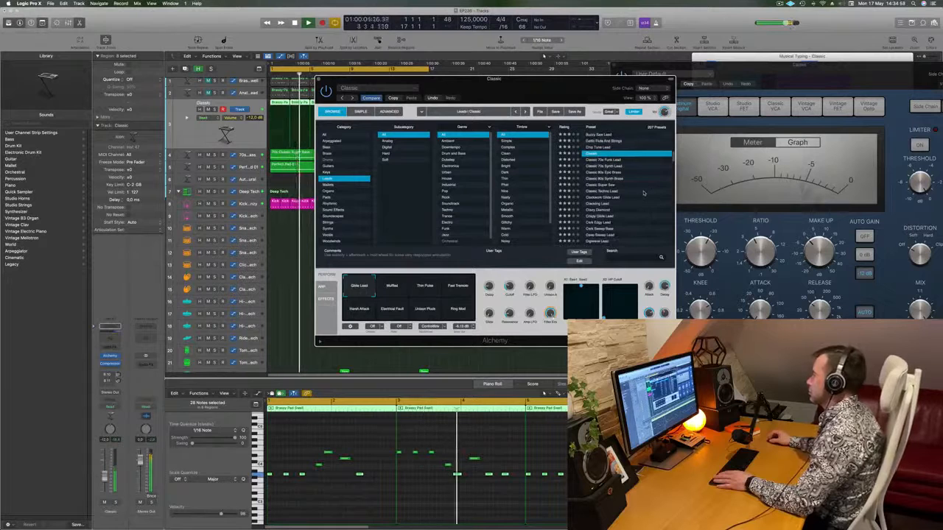
pyautogui.click(602, 185)
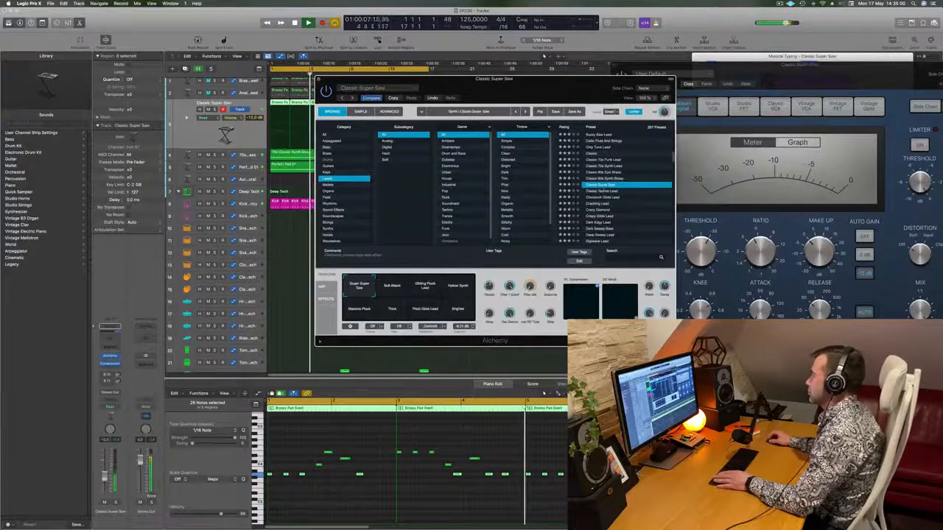
# Step: Trim the track volume, audition Classic Super Saw's Gliding Pluck Lead, Hollow Synth and Massive Pluck snapshots, and go back to Super Super Saw
pyautogui.moveTo(571, 105); pyautogui.dragTo(575, 87)
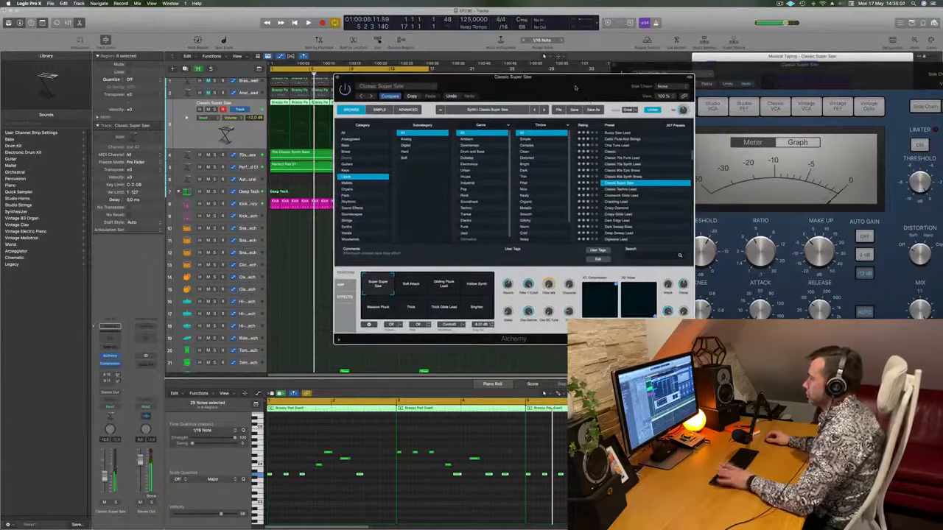
pyautogui.press('space')
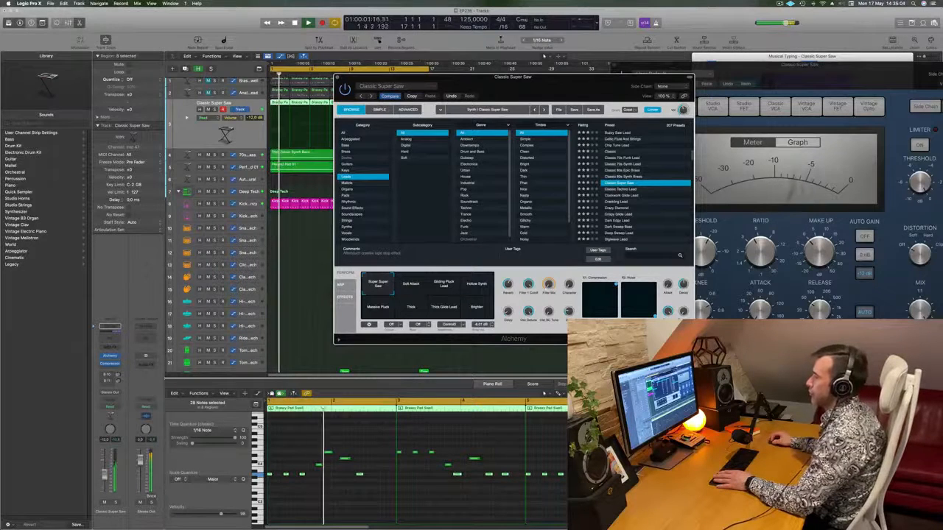
pyautogui.moveTo(105, 475); pyautogui.dragTo(105, 479)
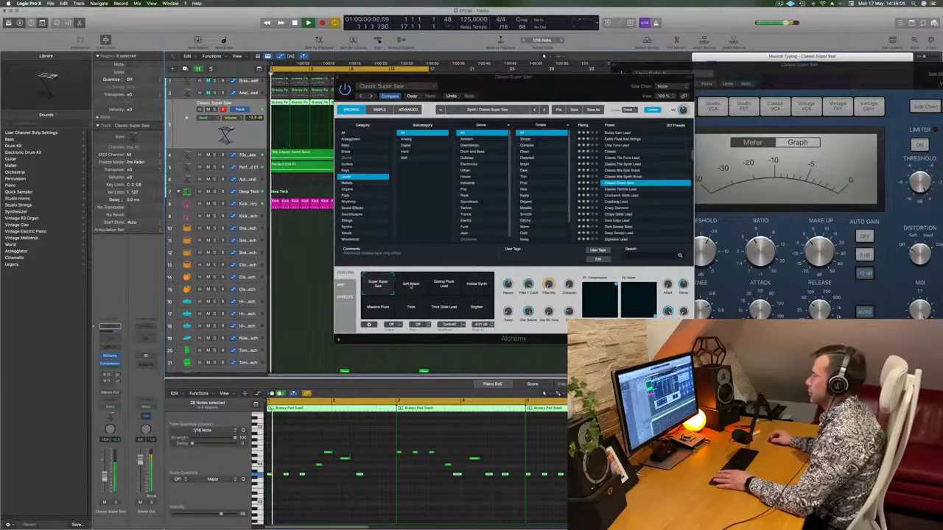
pyautogui.click(444, 284)
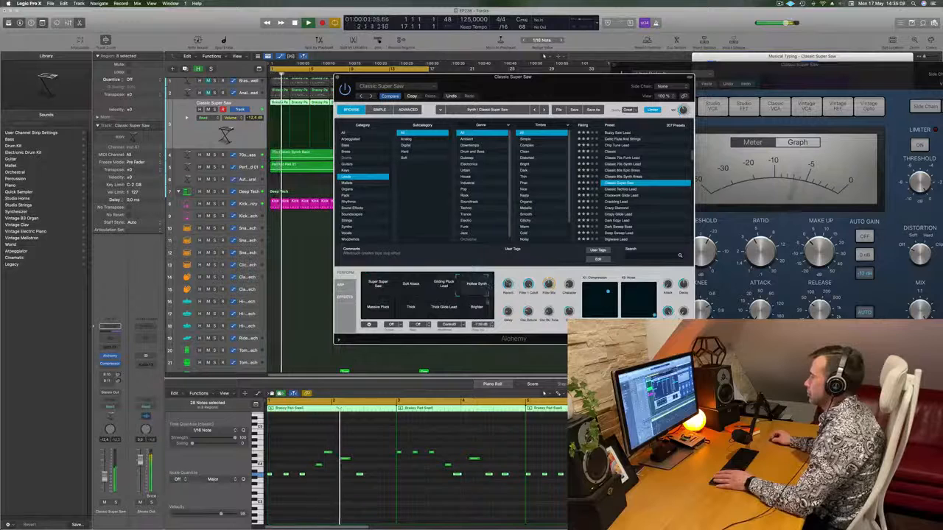
pyautogui.click(377, 310)
pyautogui.click(375, 285)
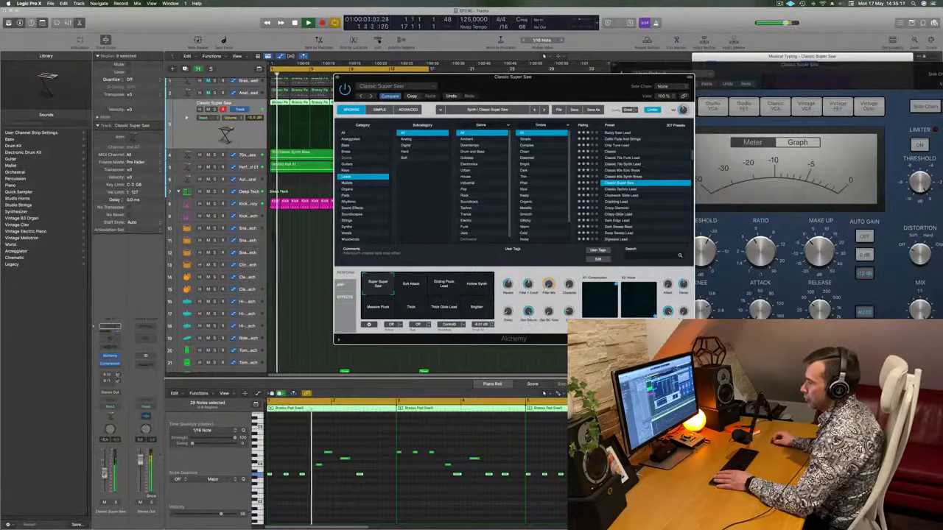
# Step: Raise the Classic Super Saw track's volume to about -6.8 dB, close Alchemy and turn up its Bus 10 send
pyautogui.moveTo(105, 475); pyautogui.dragTo(105, 472)
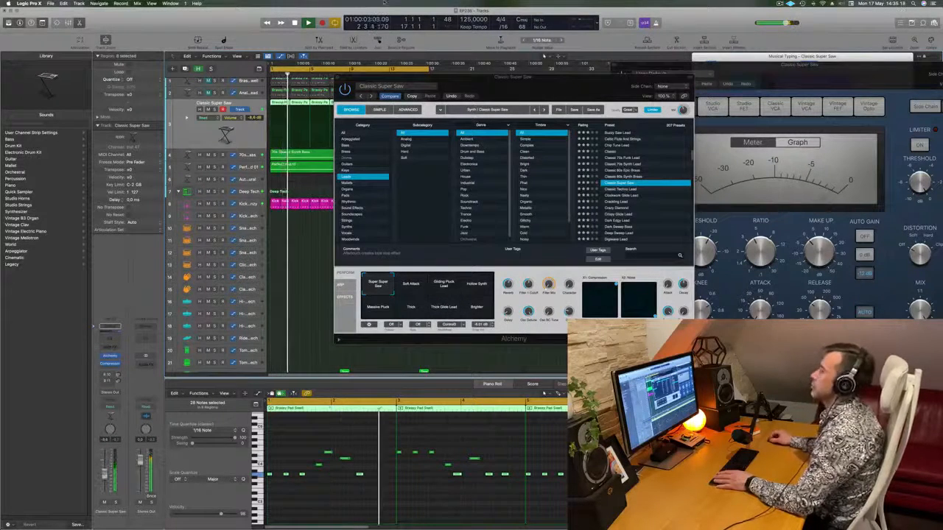
pyautogui.click(337, 79)
pyautogui.press('Return')
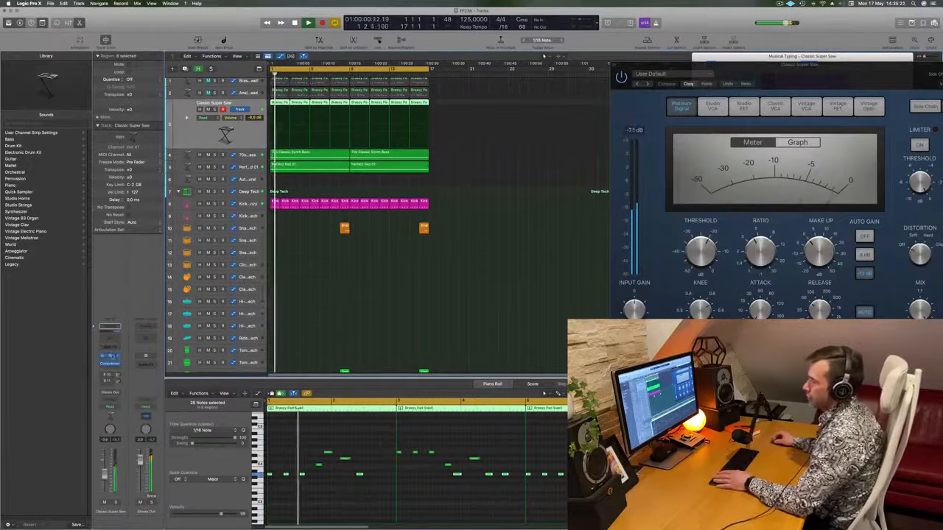
pyautogui.press('Return')
pyautogui.moveTo(118, 377); pyautogui.dragTo(118, 375)
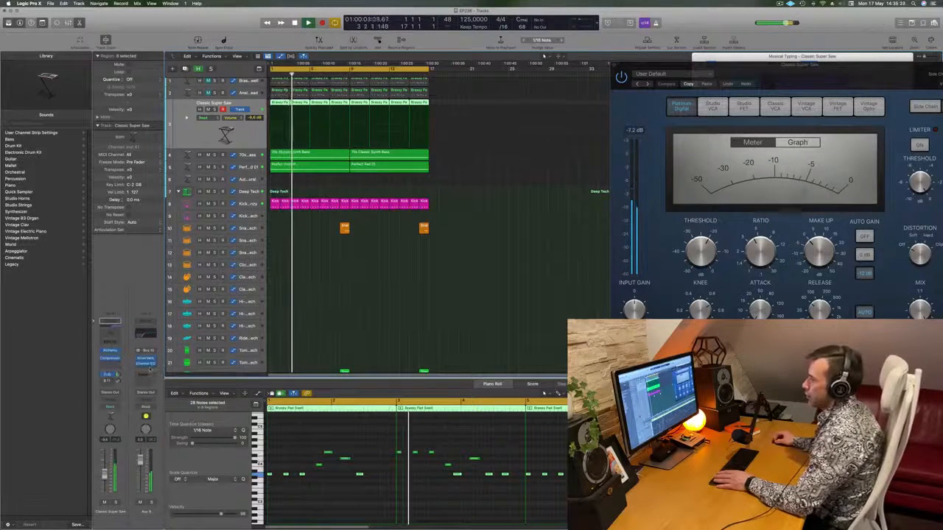
# Step: Insert a Compressor on the Bus 10 aux channel and set its side chain to Kick 2 - Arcade Frenzy (Inst 3)
pyautogui.click(151, 369)
pyautogui.click(201, 381)
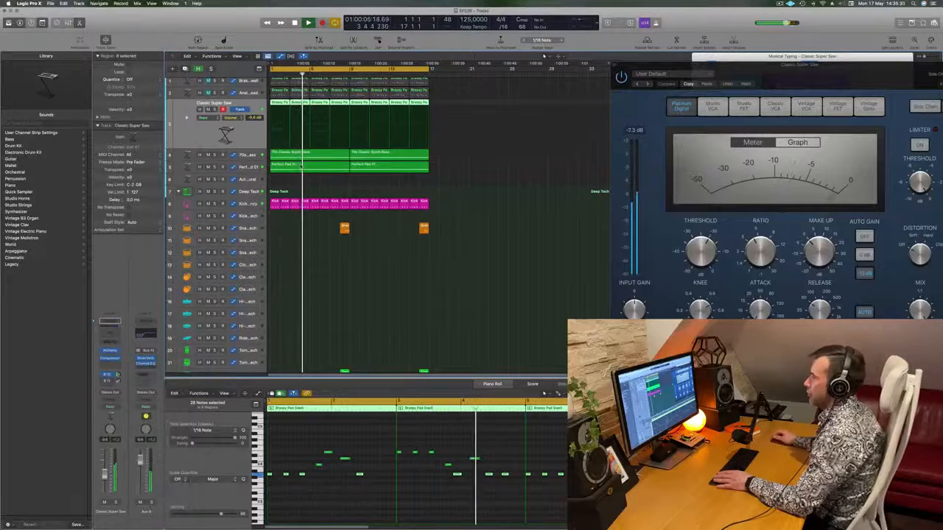
pyautogui.click(354, 98)
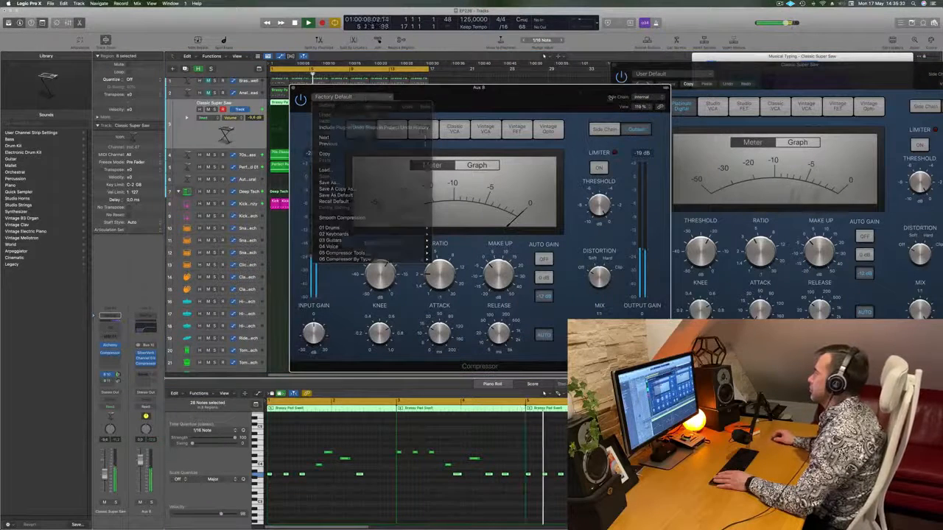
pyautogui.click(644, 97)
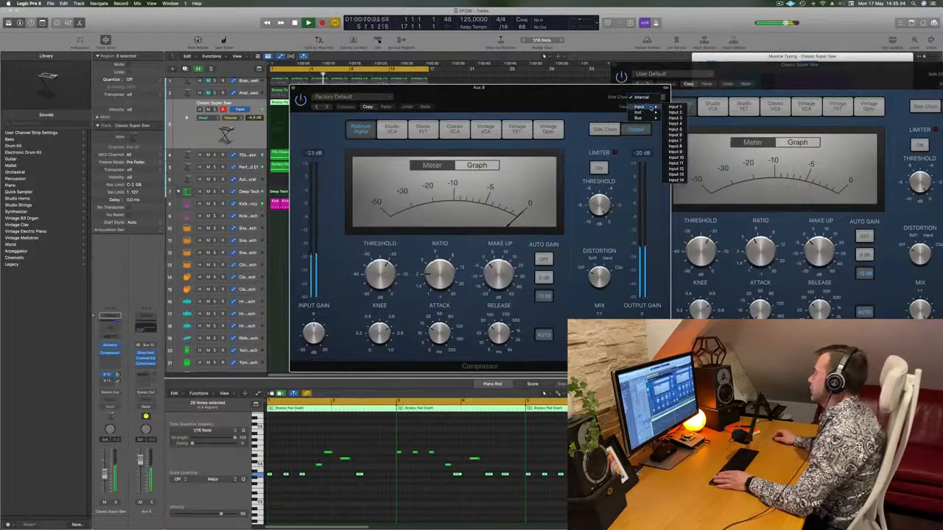
pyautogui.moveTo(640, 111)
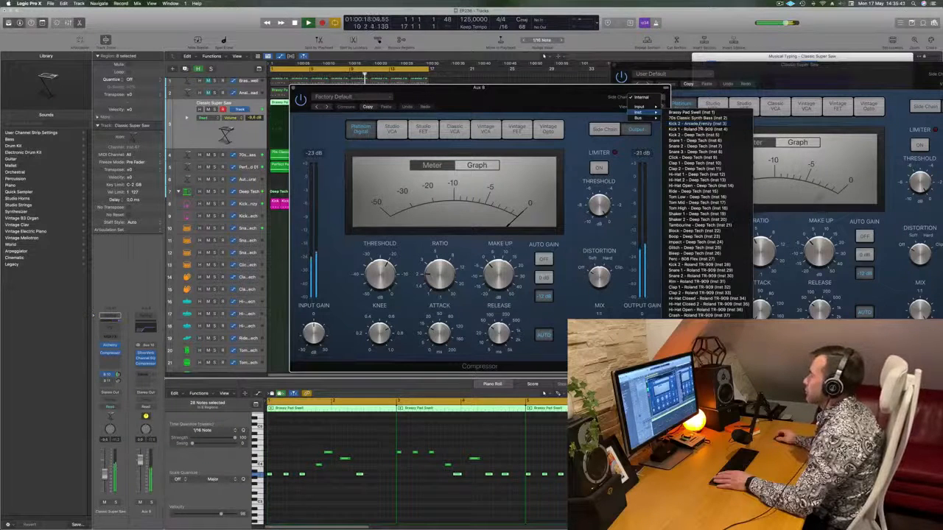
pyautogui.click(693, 123)
pyautogui.moveTo(525, 104); pyautogui.dragTo(569, 104)
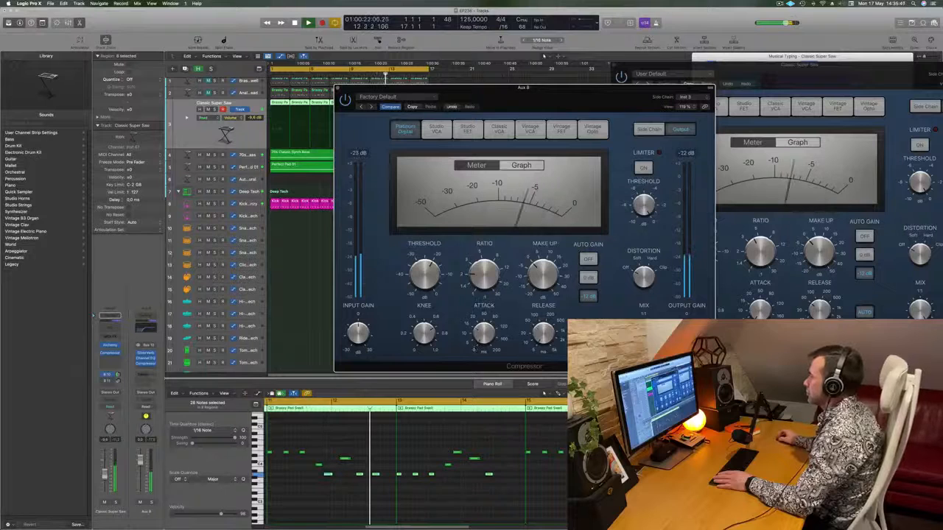
pyautogui.moveTo(523, 88); pyautogui.dragTo(542, 64)
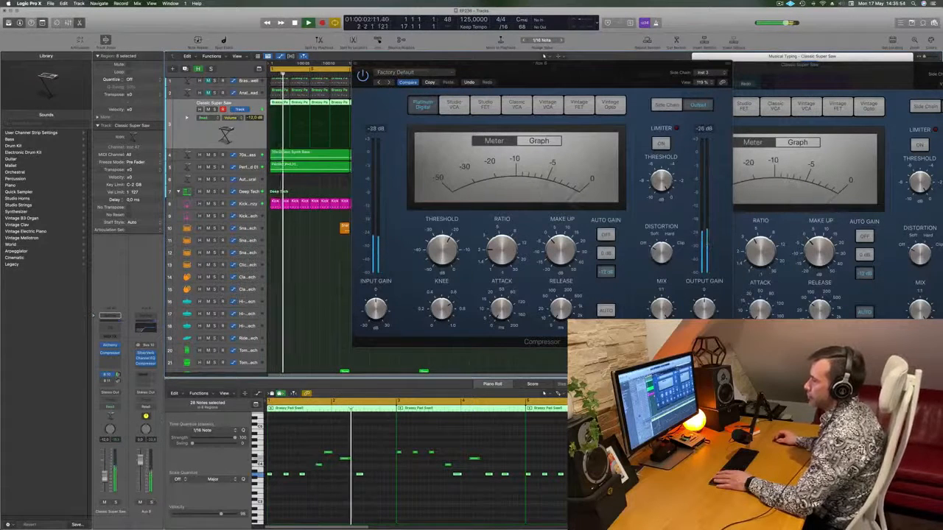
# Step: Turn up the Classic Super Saw track's Bus 11 send to the Tape Delay during playback and close the Compressor window
pyautogui.press('space')
pyautogui.press('space')
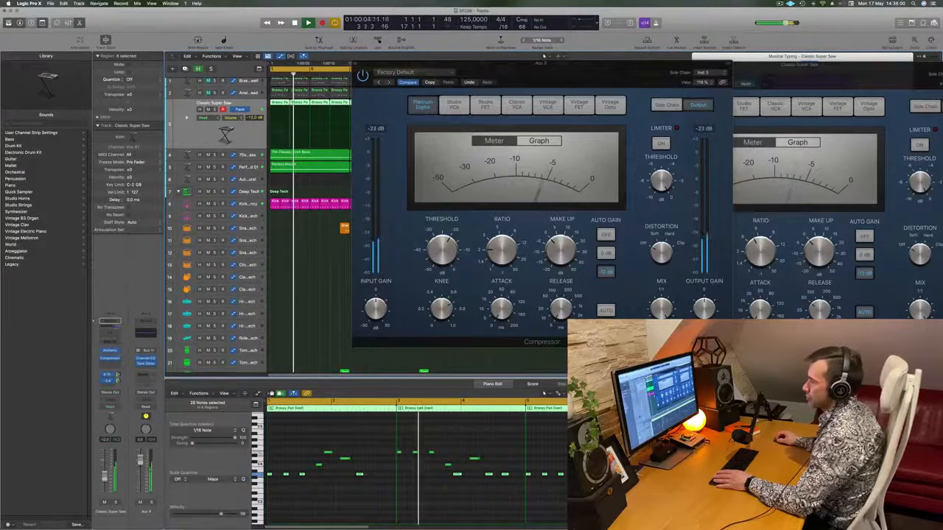
pyautogui.moveTo(412, 64); pyautogui.dragTo(371, 79)
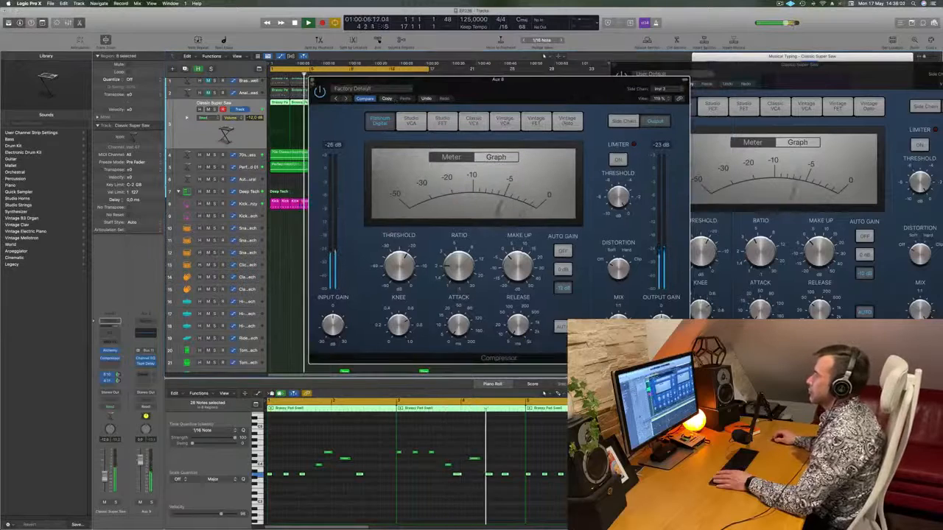
pyautogui.press('space')
pyautogui.click(316, 78)
# Step: Replay the arrangement from the start, set the Classic Super Saw track's volume to about -6.2 dB and deselect its regions
pyautogui.press('Return')
pyautogui.press('space')
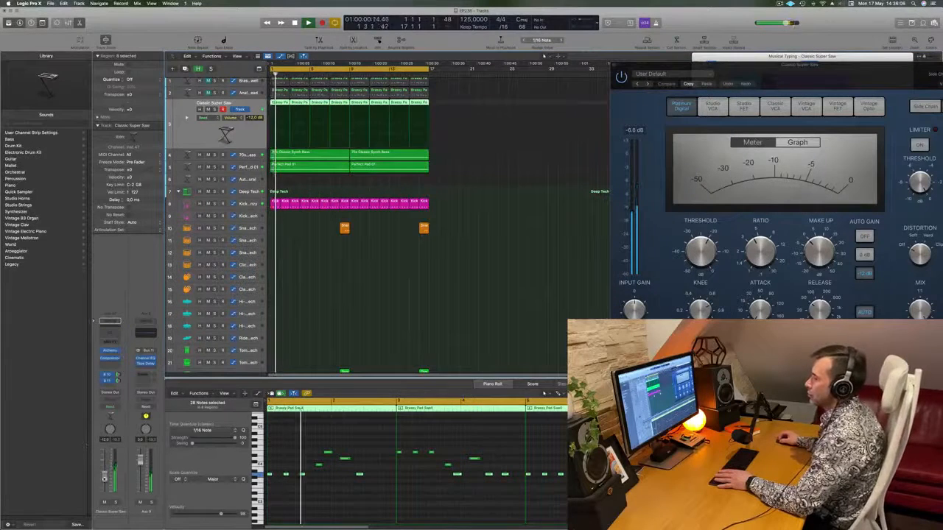
pyautogui.click(501, 242)
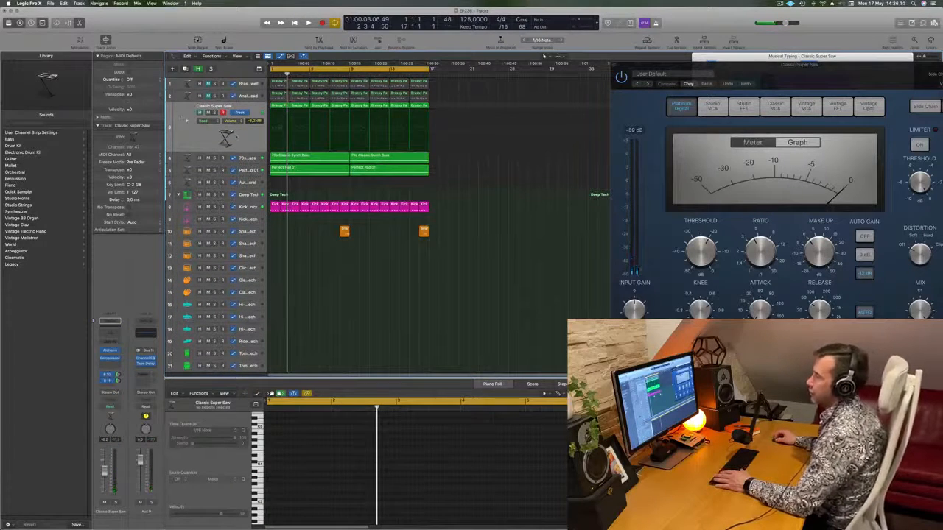
# Step: Duplicate the Classic Super Saw track, open the new track's Alchemy and show the presets of the Keys category
pyautogui.click(197, 133)
pyautogui.press('super+d')
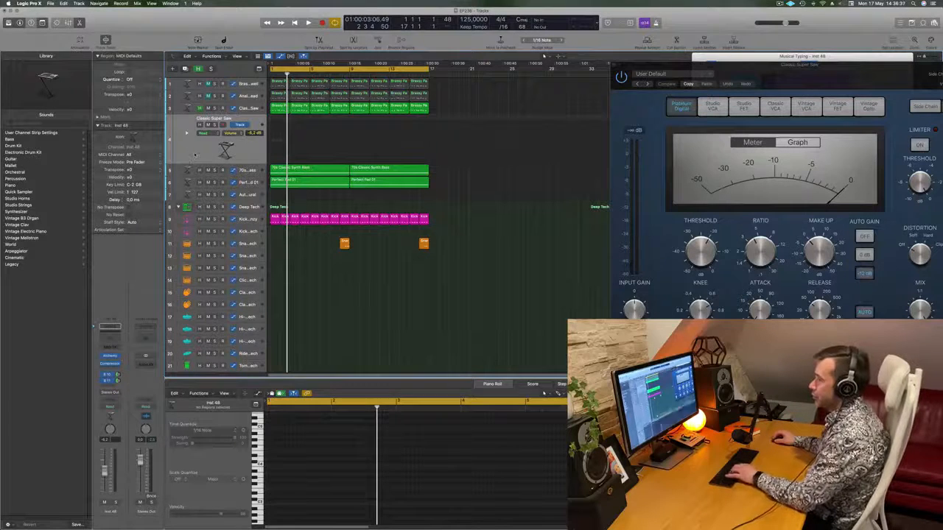
pyautogui.press('b')
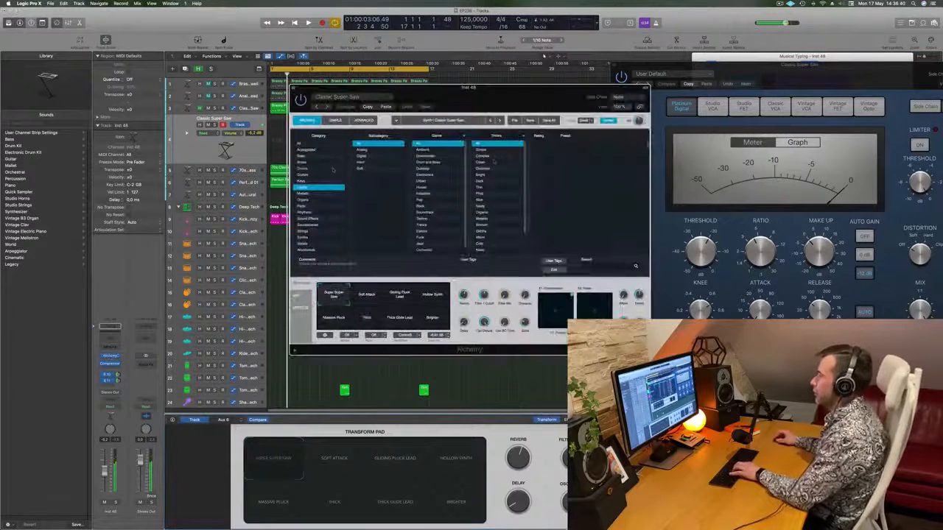
pyautogui.moveTo(499, 105); pyautogui.dragTo(504, 109)
pyautogui.press('Up')
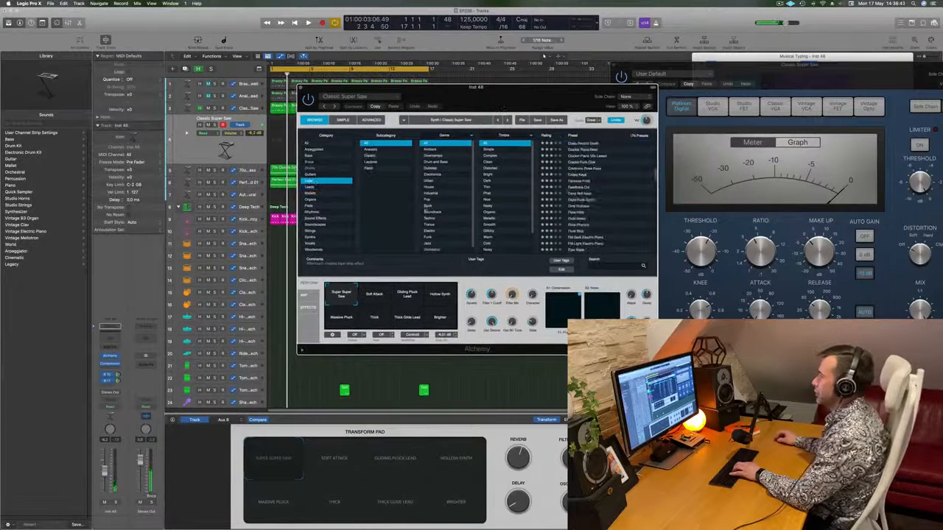
# Step: Audition the Keys presets Faded Keys, Flute Hold and Flute Noise in the duplicated track's Alchemy, moving its window aside
pyautogui.click(581, 176)
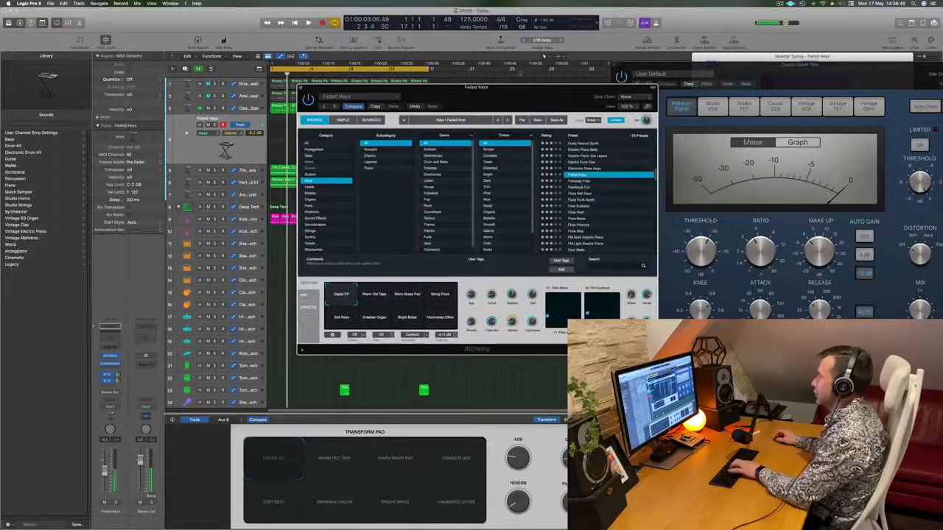
pyautogui.moveTo(515, 104); pyautogui.dragTo(605, 121)
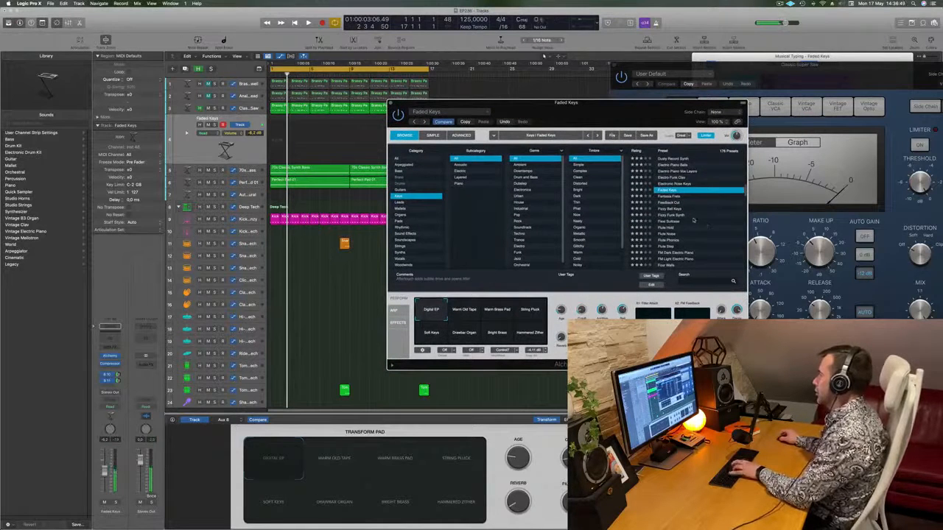
pyautogui.click(666, 228)
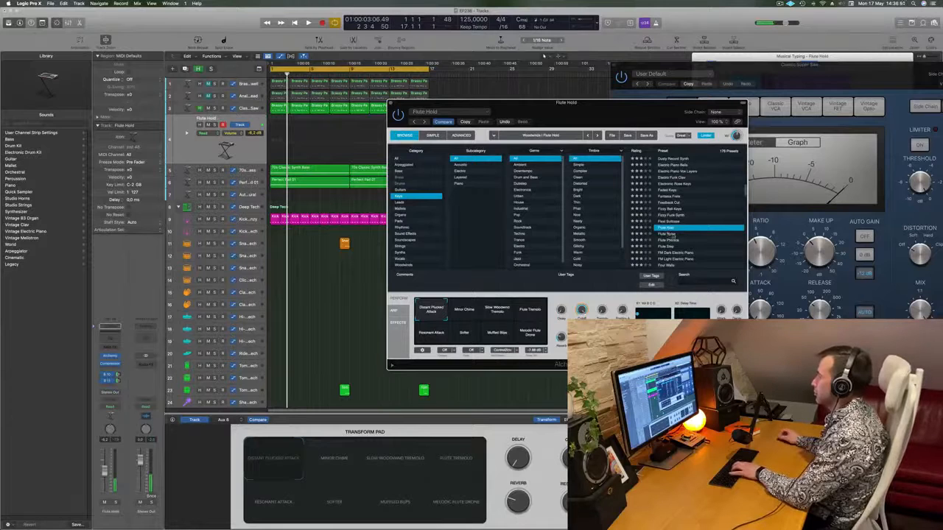
pyautogui.click(670, 233)
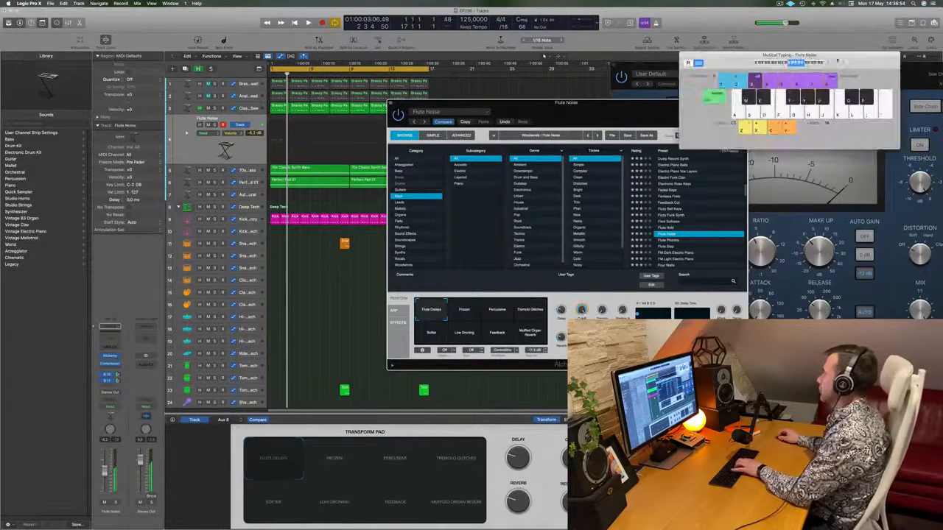
# Step: Move the Musical Typing keyboard above the Alchemy window and try a few notes with the Flute Noise preset
pyautogui.moveTo(843, 56); pyautogui.dragTo(849, 34)
pyautogui.press('k')
pyautogui.press('l')
pyautogui.press('h')
pyautogui.press('f')
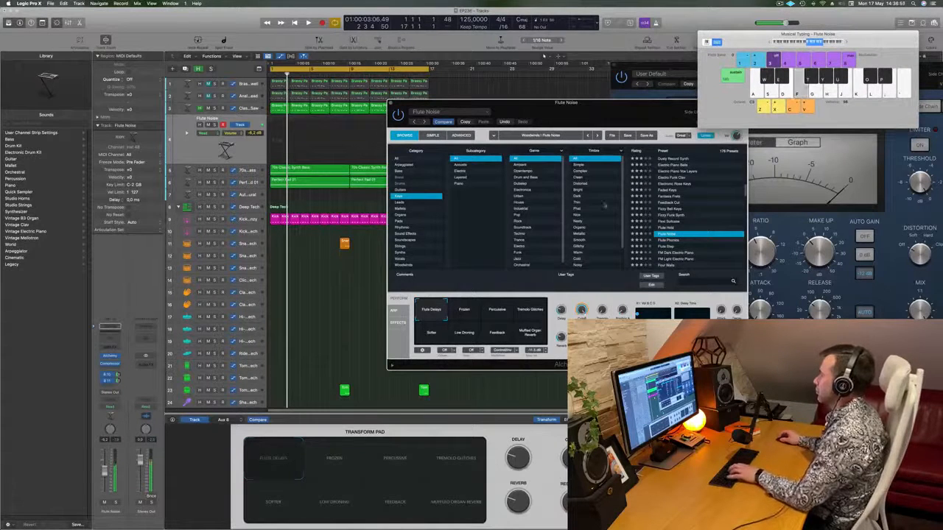
# Step: Play the arrangement from the start, play along with Flute Noise and set its track volume to about -4.1 dB
pyautogui.press('space')
pyautogui.press('f')
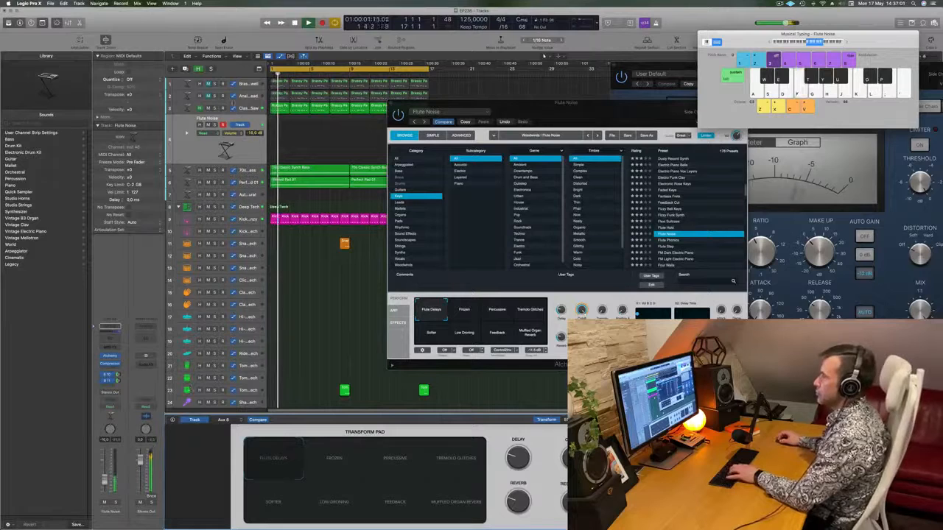
pyautogui.press('f')
pyautogui.press('k')
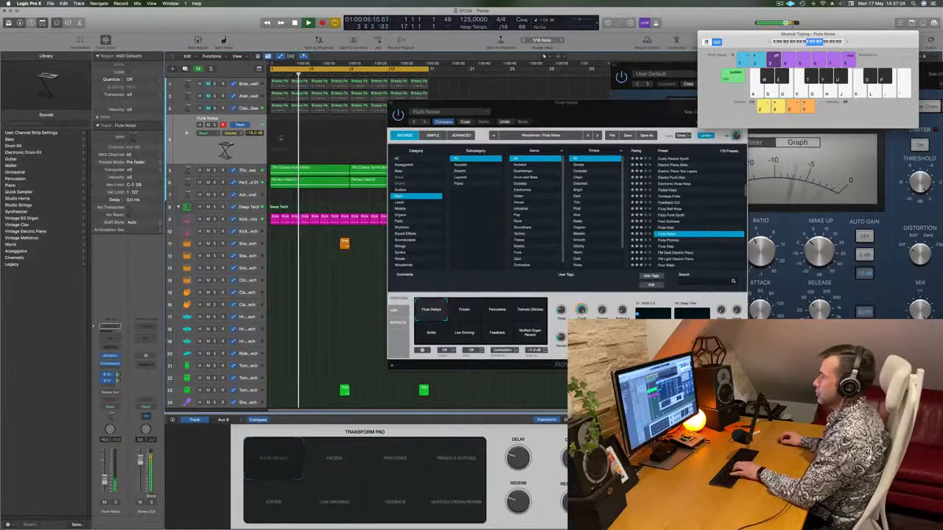
pyautogui.press('k')
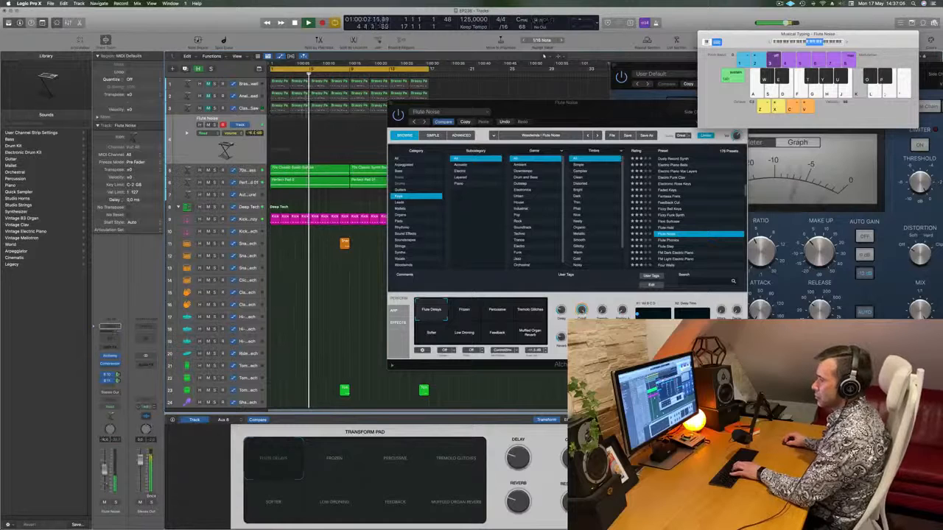
pyautogui.press('l')
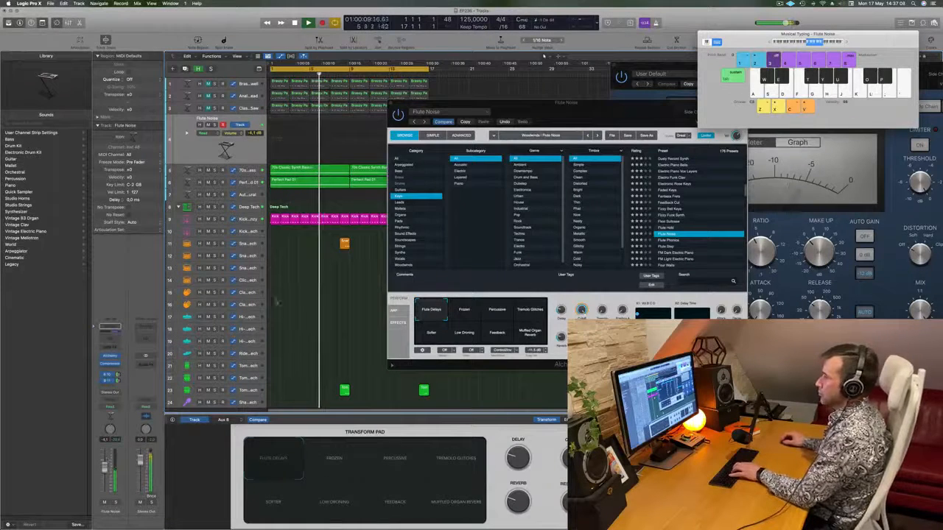
pyautogui.press('l')
pyautogui.press('k')
pyautogui.press('j')
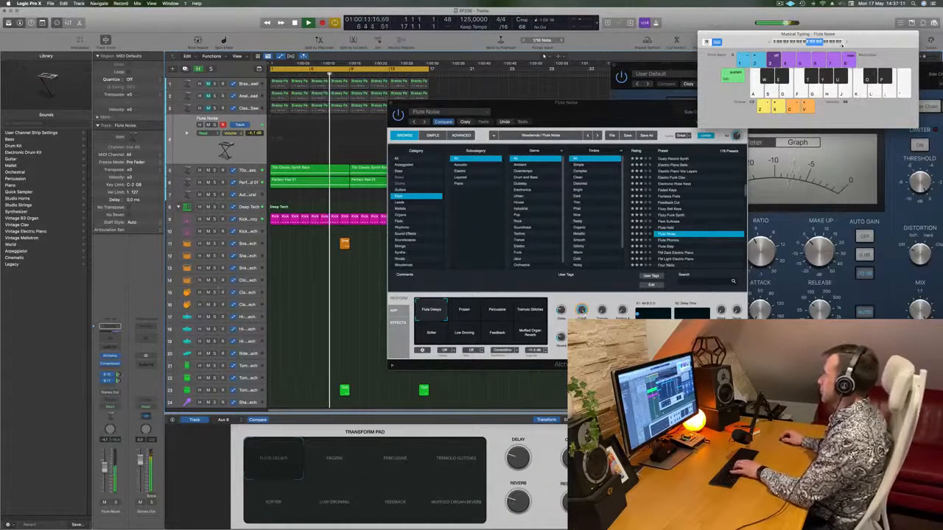
# Step: Raise the Musical Typing octave by one and improvise a melody with Flute Noise over the running loop
pyautogui.press('x')
pyautogui.press('j')
pyautogui.press('k')
pyautogui.press('g')
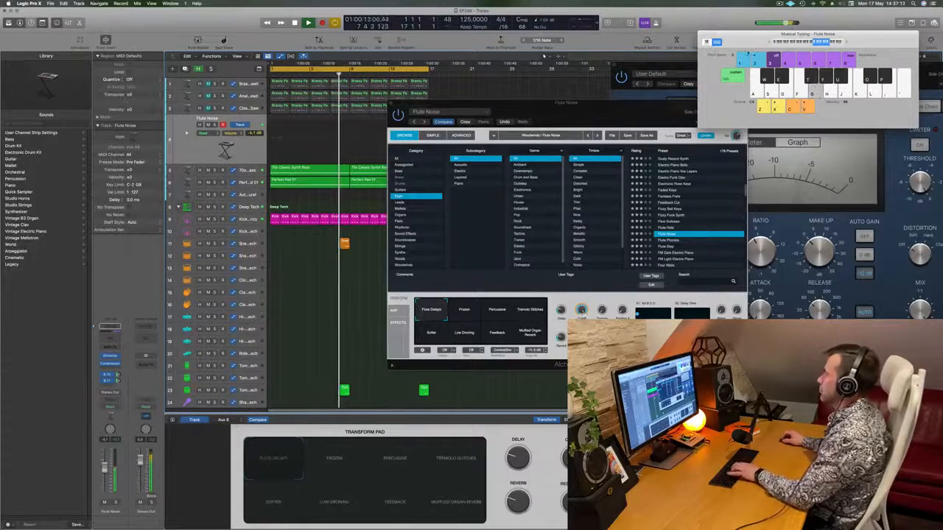
pyautogui.moveTo(622, 118); pyautogui.dragTo(558, 98)
pyautogui.press('g')
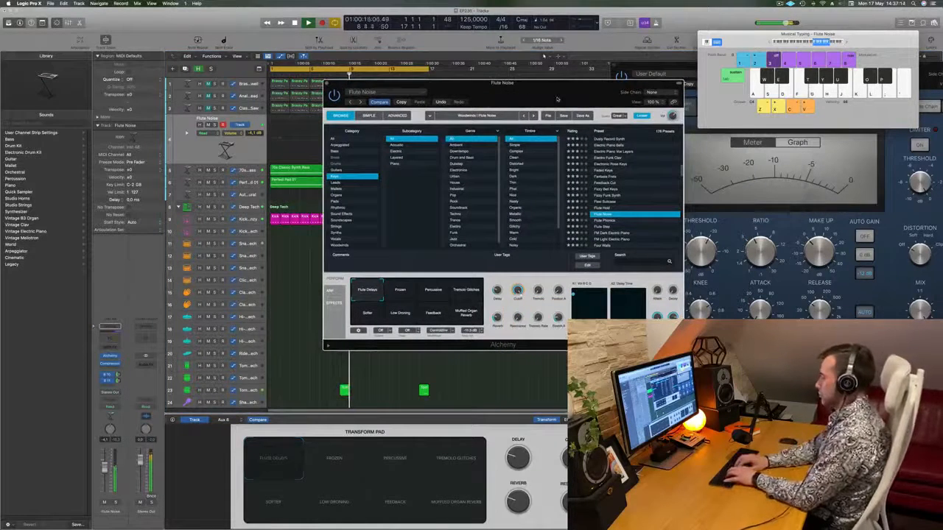
pyautogui.press('j')
pyautogui.press('k')
pyautogui.press('g')
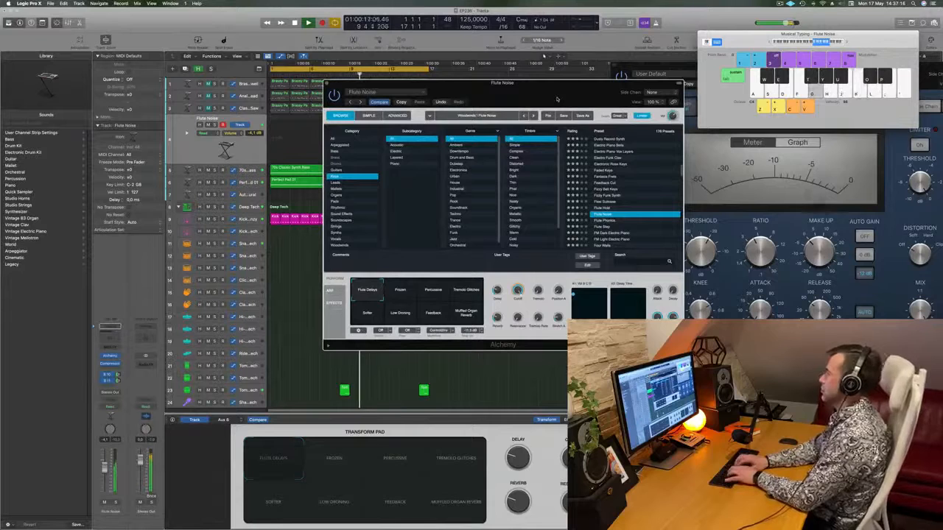
pyautogui.press('a')
pyautogui.press('s')
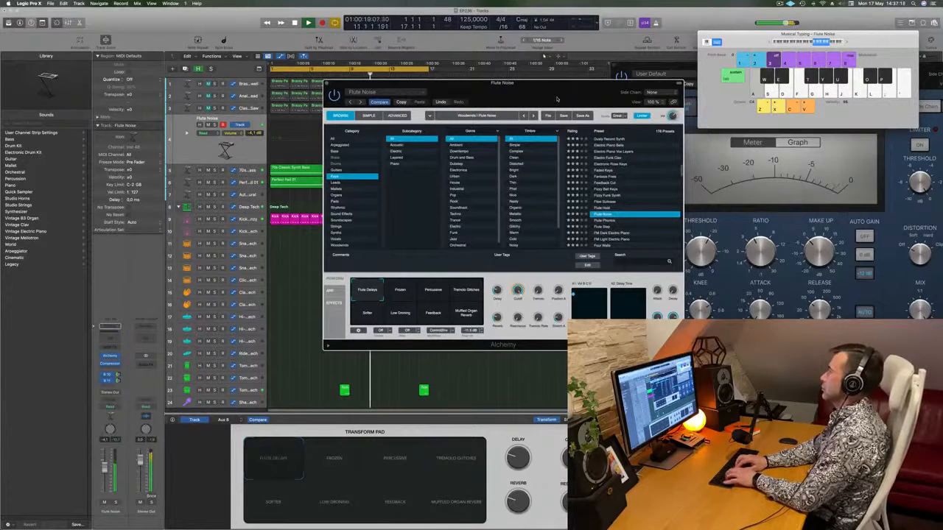
pyautogui.press('k')
pyautogui.press('j')
pyautogui.press('f')
pyautogui.press('f')
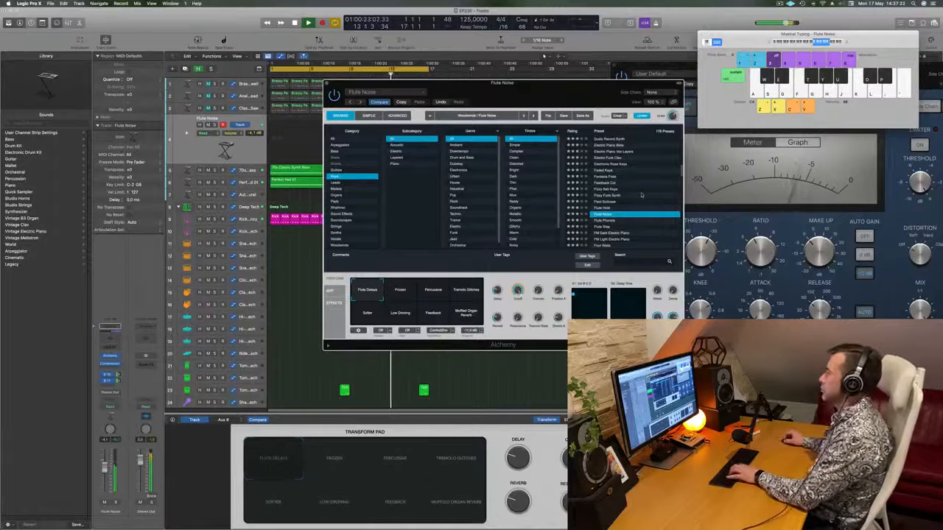
# Step: Audition the Alchemy presets Flute Phonics and Flute Step with a few notes over the running loop
pyautogui.scroll(-1, 640, 195)
pyautogui.click(605, 214)
pyautogui.press('f')
pyautogui.click(604, 219)
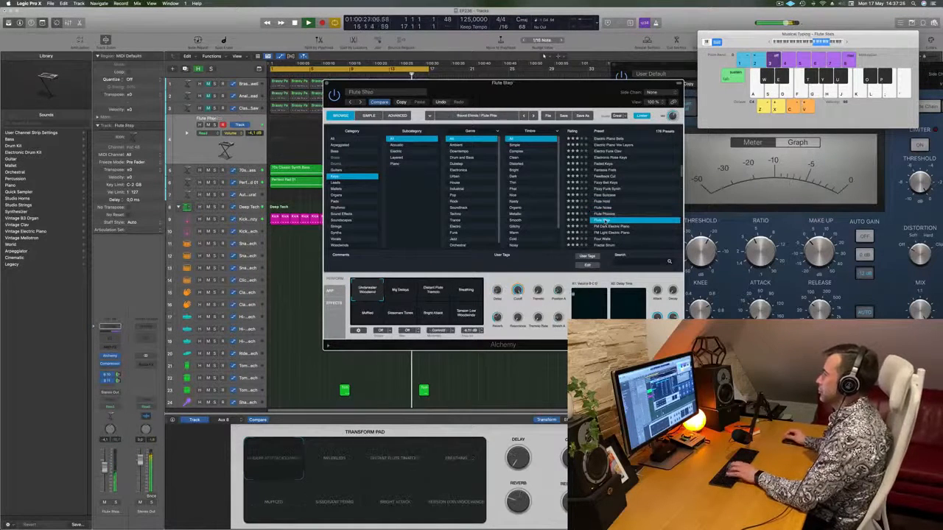
pyautogui.press('f')
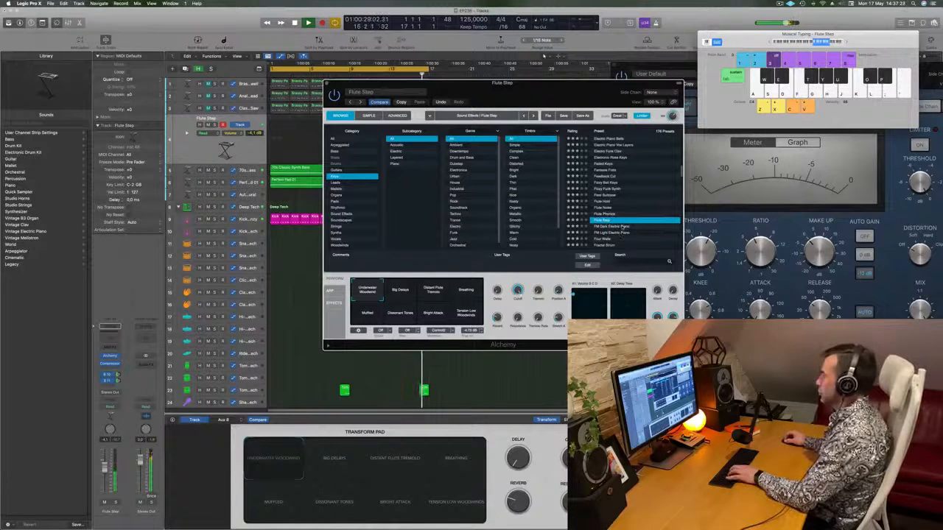
# Step: Load the FM Dark Electric Piano preset in Alchemy and set the track's volume to about -0.4 dB
pyautogui.click(623, 226)
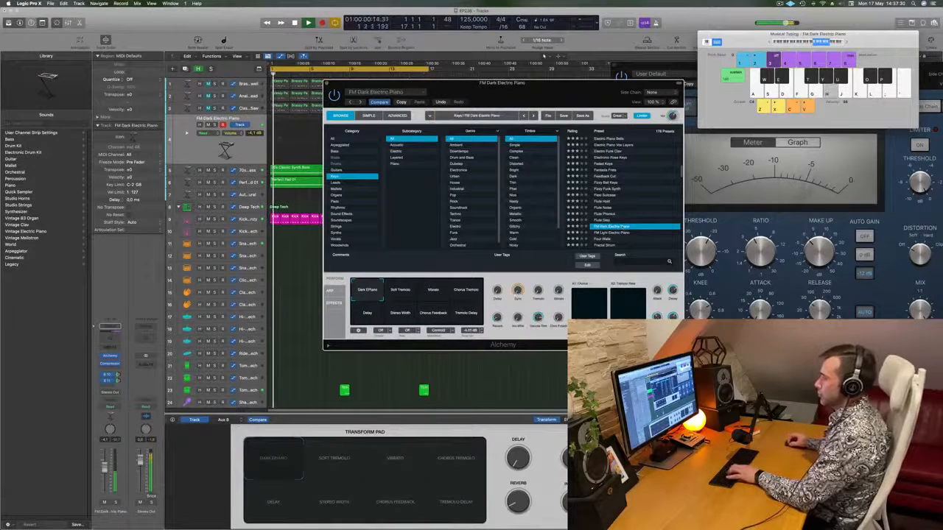
pyautogui.moveTo(105, 463); pyautogui.dragTo(106, 454)
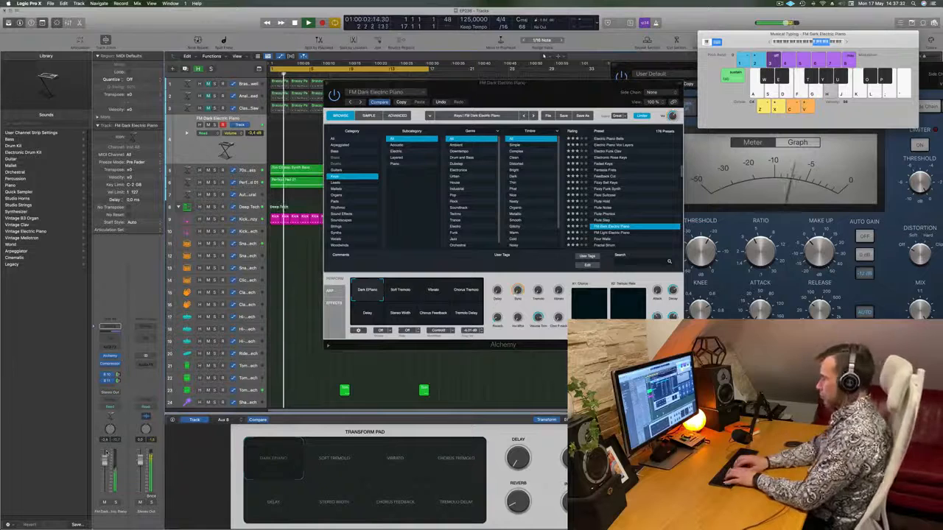
# Step: Rehearse an improvised melody with the FM Dark Electric Piano over the looping arrangement
pyautogui.press('s')
pyautogui.press('d')
pyautogui.press('f')
pyautogui.press('k')
pyautogui.press('l')
pyautogui.press('j')
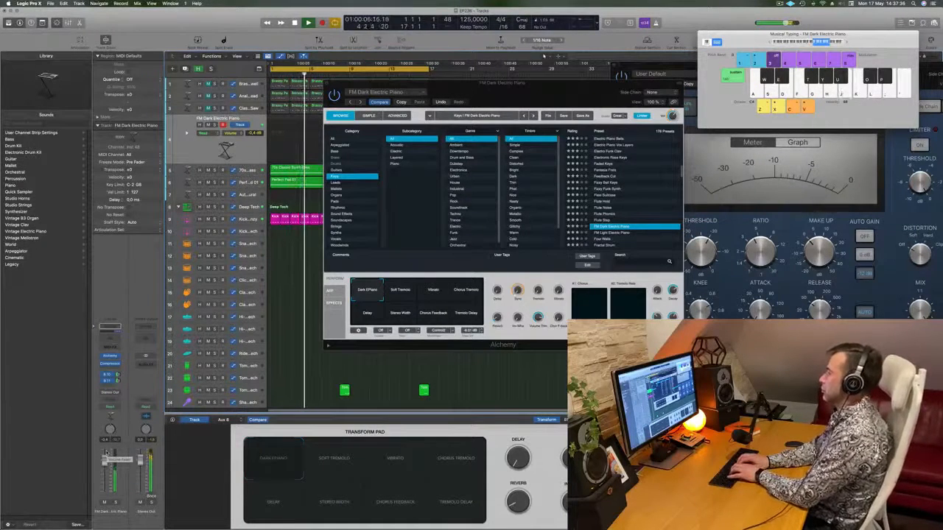
pyautogui.press("'")
pyautogui.press(';')
pyautogui.press("'")
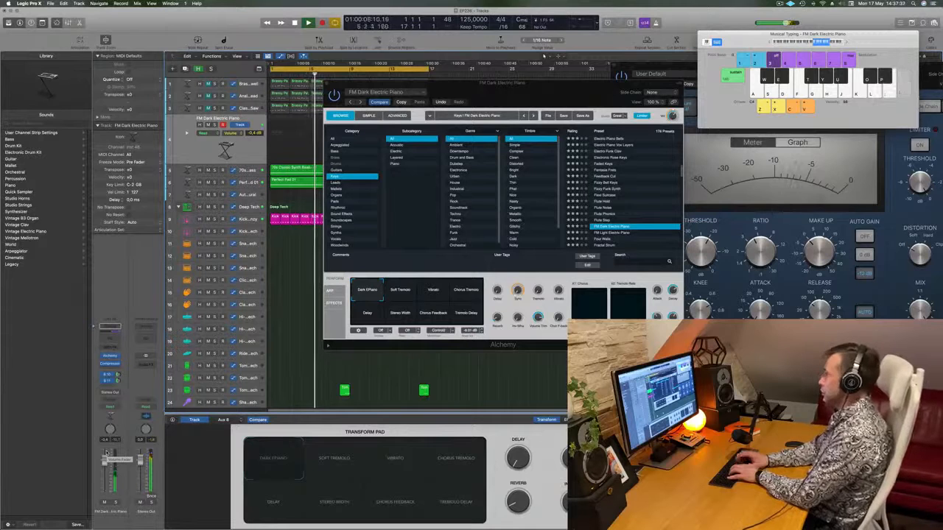
pyautogui.press("'")
pyautogui.press(';')
pyautogui.press('j')
pyautogui.press('f')
pyautogui.press('l')
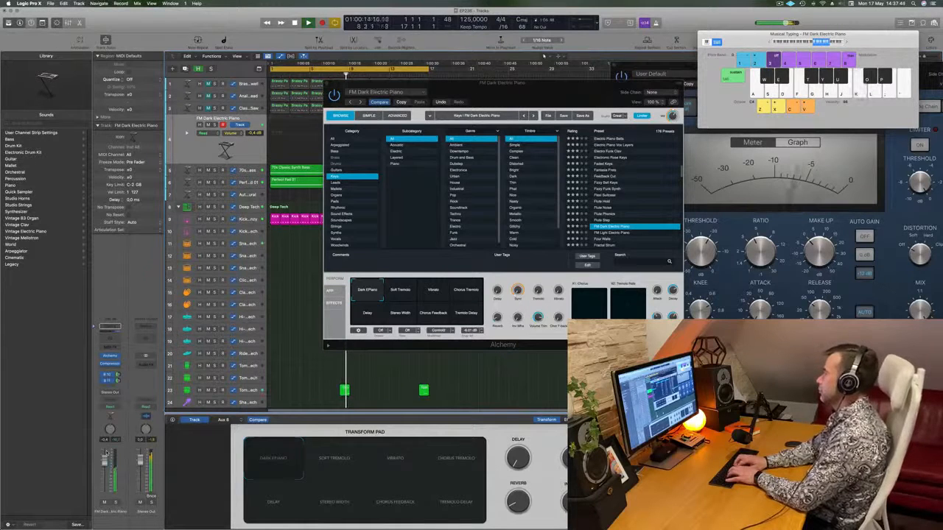
pyautogui.press('g')
pyautogui.press('k')
pyautogui.press('g')
pyautogui.press('j')
pyautogui.press('g')
pyautogui.press('k')
pyautogui.press('g')
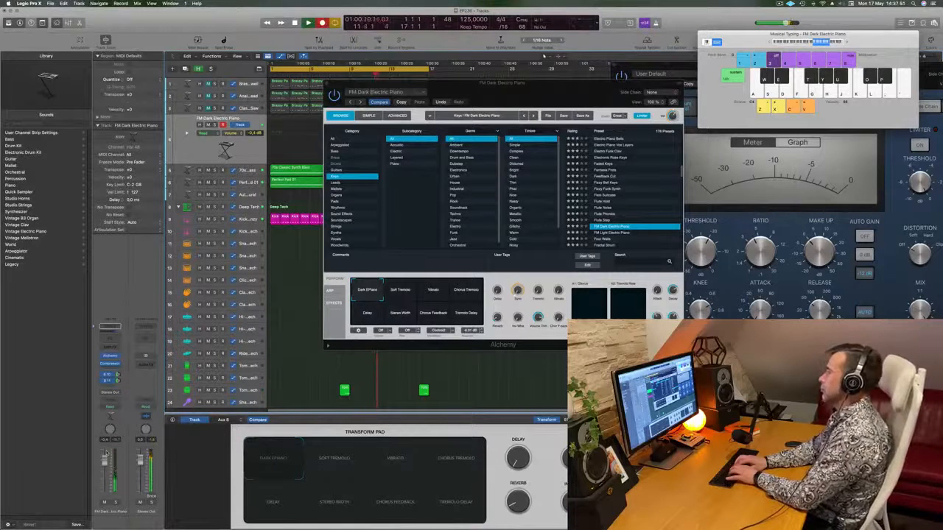
# Step: Record an improvised melody on the FM Dark Electric Piano track from about bar 12 to the end of the cycle
pyautogui.press('j')
pyautogui.press('k')
pyautogui.press('h')
pyautogui.press('h')
pyautogui.press('f')
pyautogui.press('k')
pyautogui.press('g')
pyautogui.press('j')
pyautogui.press('k')
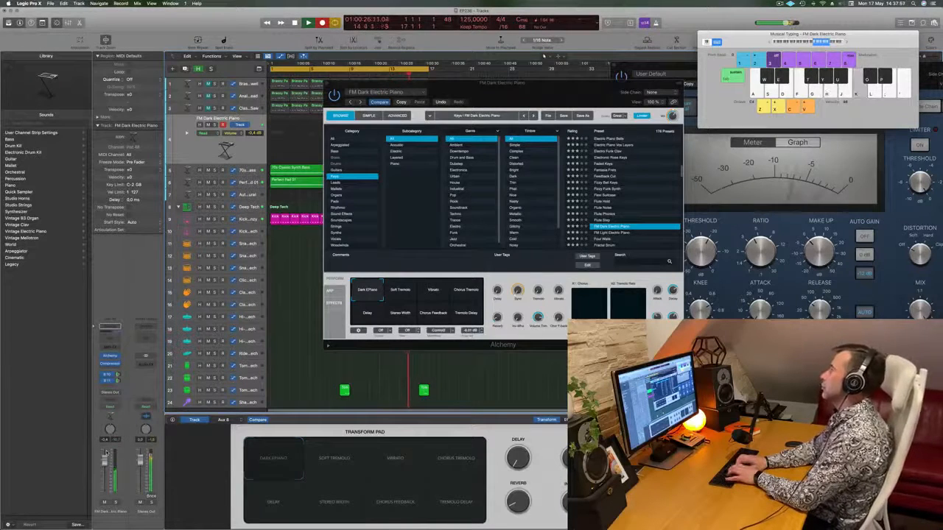
pyautogui.press('k')
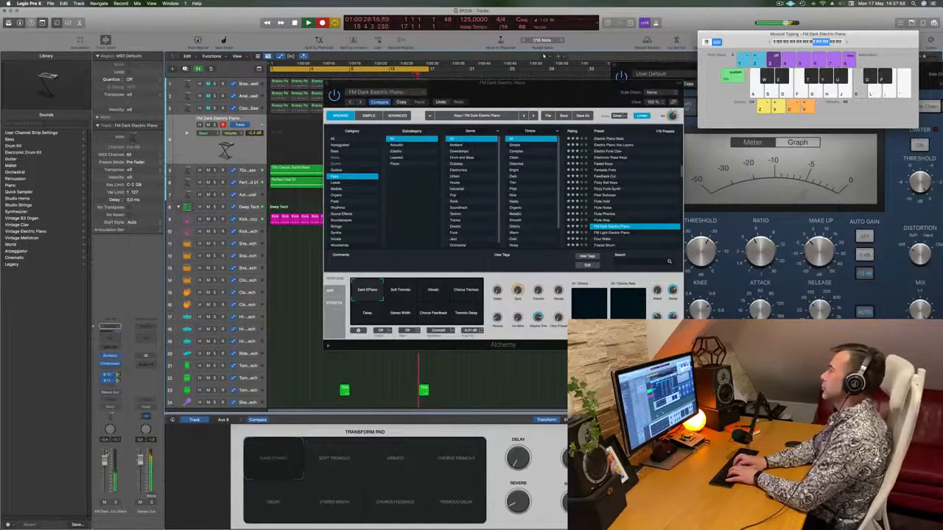
pyautogui.press('j')
pyautogui.press('l')
pyautogui.press('k')
pyautogui.press('j')
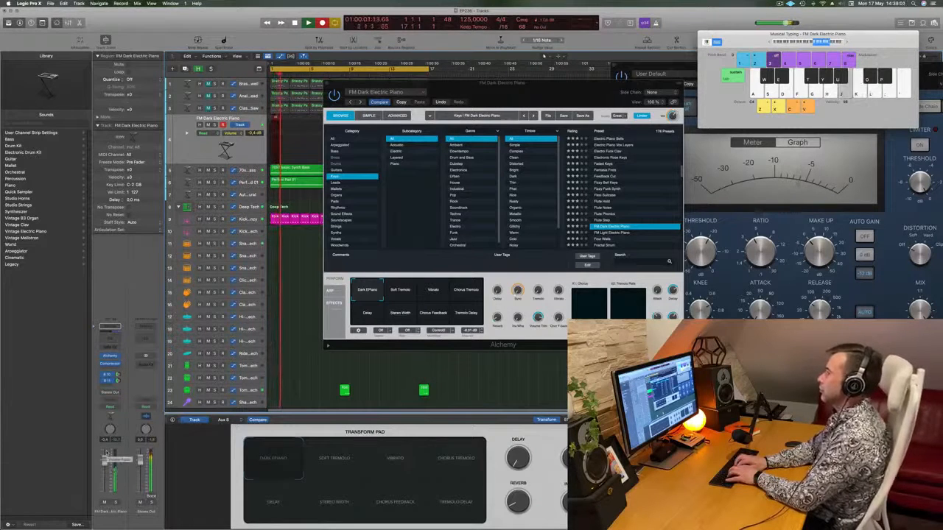
# Step: Record the electric piano melody from bar 1 in the next cycle pass and stop the recording at about bar 12
pyautogui.press('f')
pyautogui.press('k')
pyautogui.press('j')
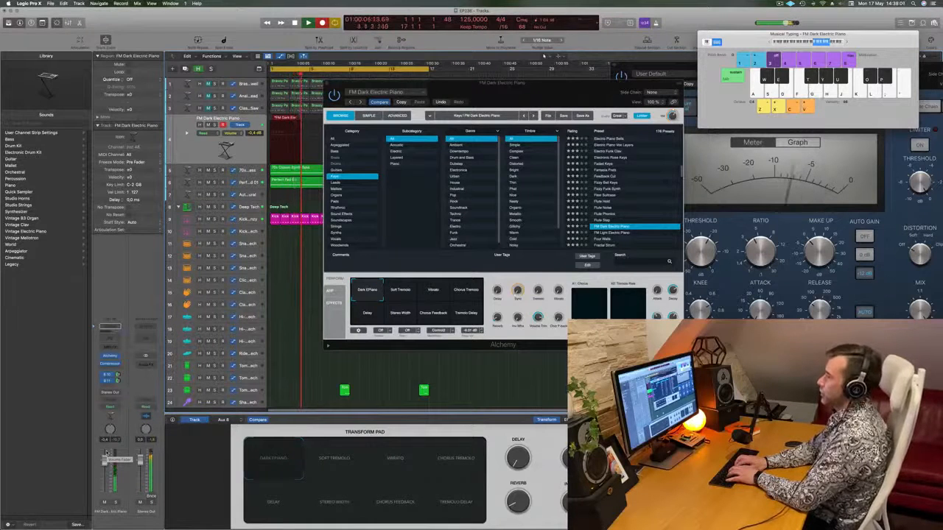
pyautogui.press('f')
pyautogui.press('l')
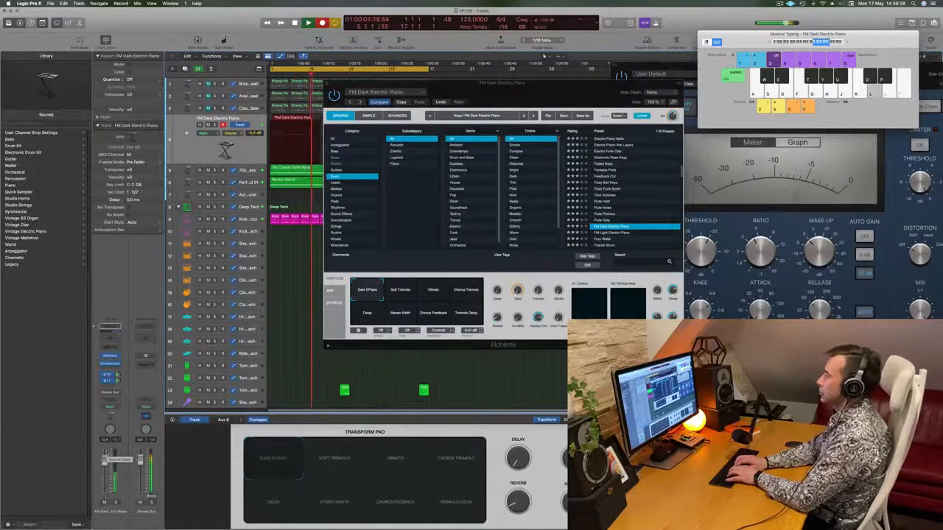
pyautogui.press('k')
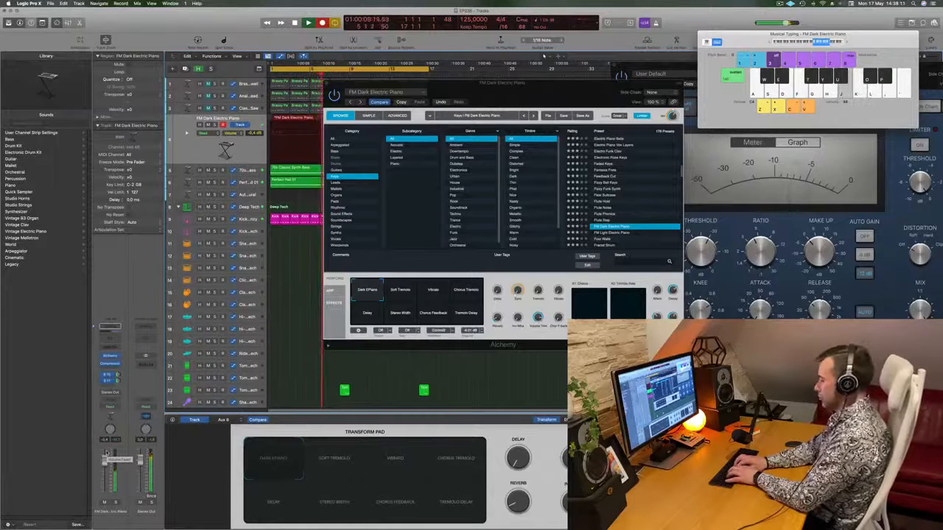
pyautogui.press('h')
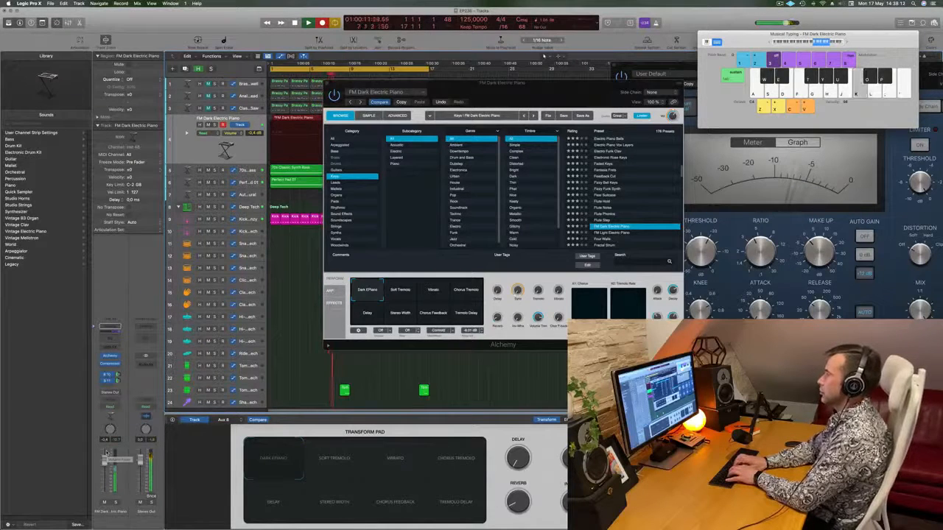
pyautogui.press('g')
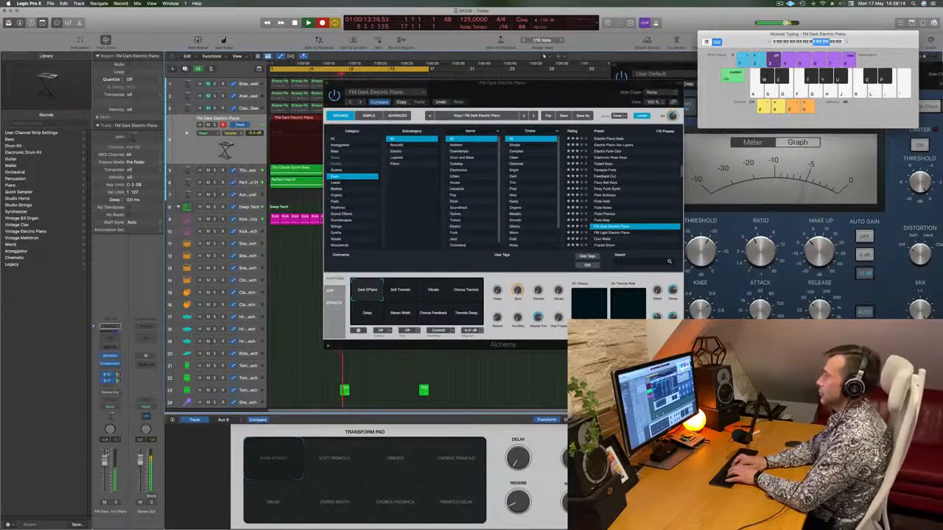
pyautogui.press('j')
pyautogui.press('g')
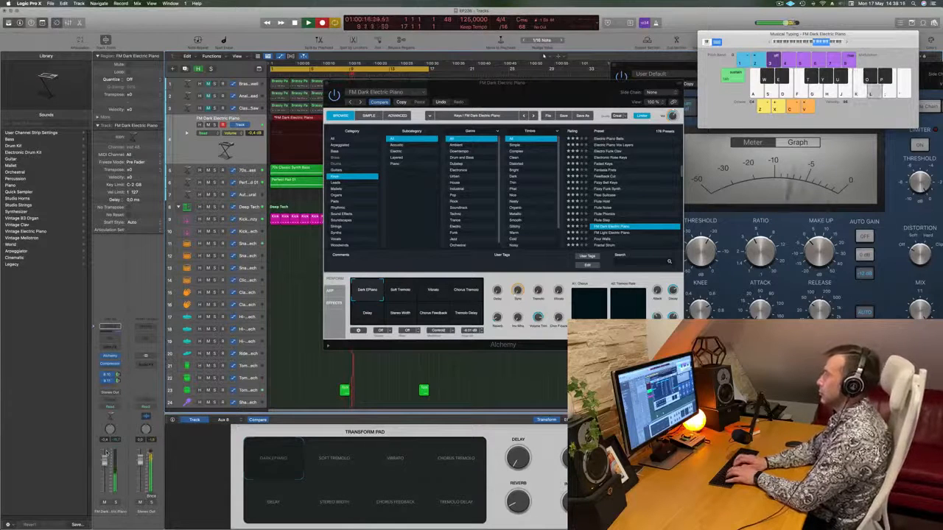
pyautogui.press('k')
pyautogui.press('j')
pyautogui.press('g')
pyautogui.press('space')
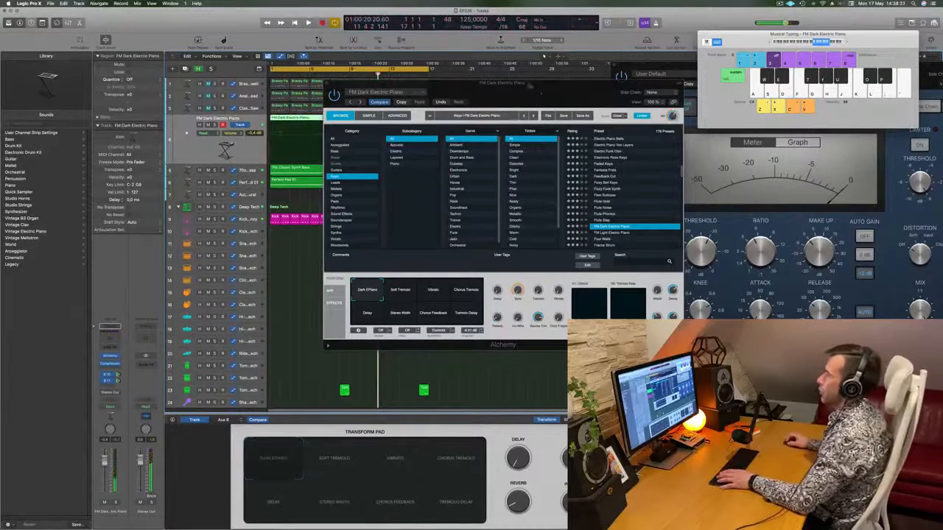
# Step: Move the Alchemy window off the arrangement, replay it from the start and select the first recorded electric piano region
pyautogui.moveTo(528, 84); pyautogui.dragTo(807, 73)
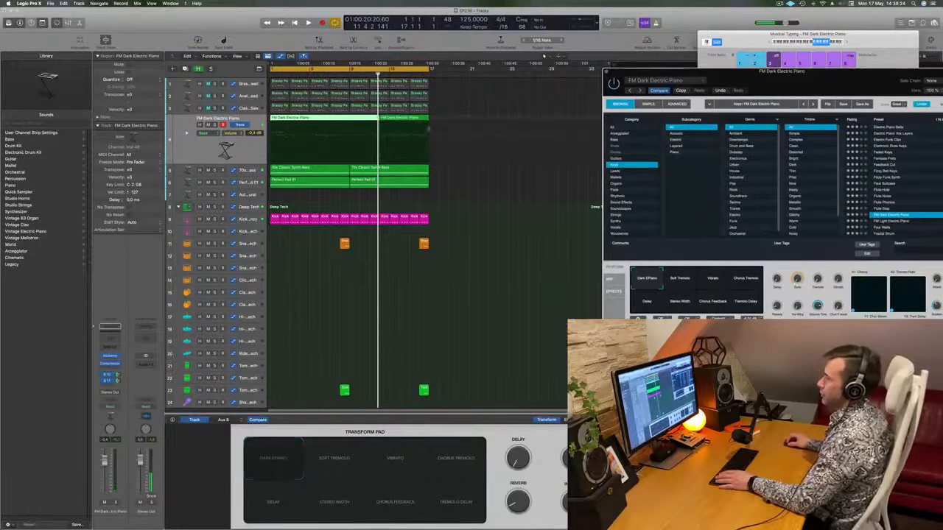
pyautogui.click(422, 358)
pyautogui.press('space')
pyautogui.click(333, 118)
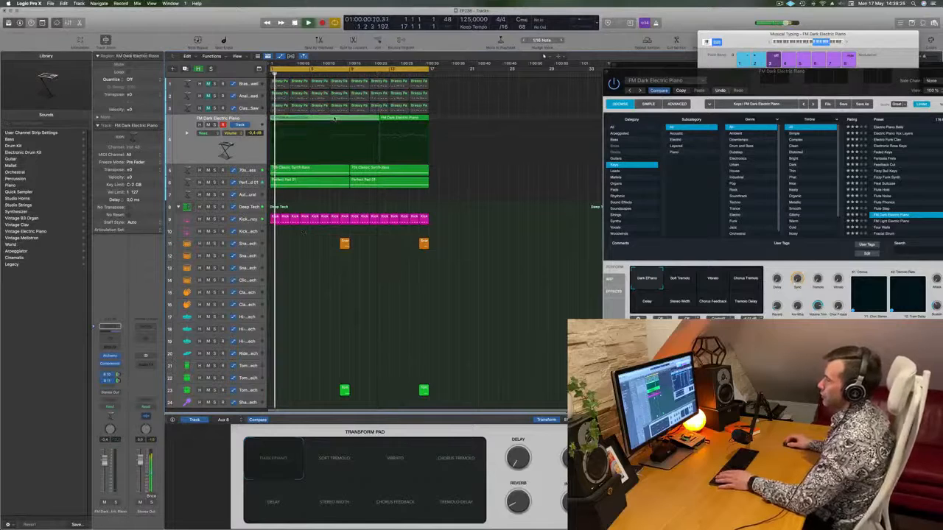
# Step: Open the first recorded electric piano region in the Piano Roll, split it at bar 5 and delete its first four bars
pyautogui.doubleClick(333, 119)
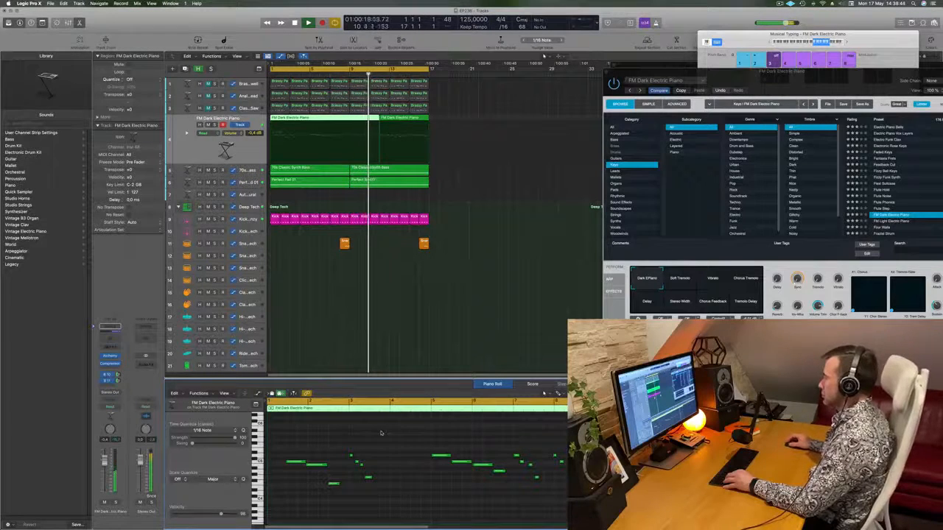
pyautogui.press('space')
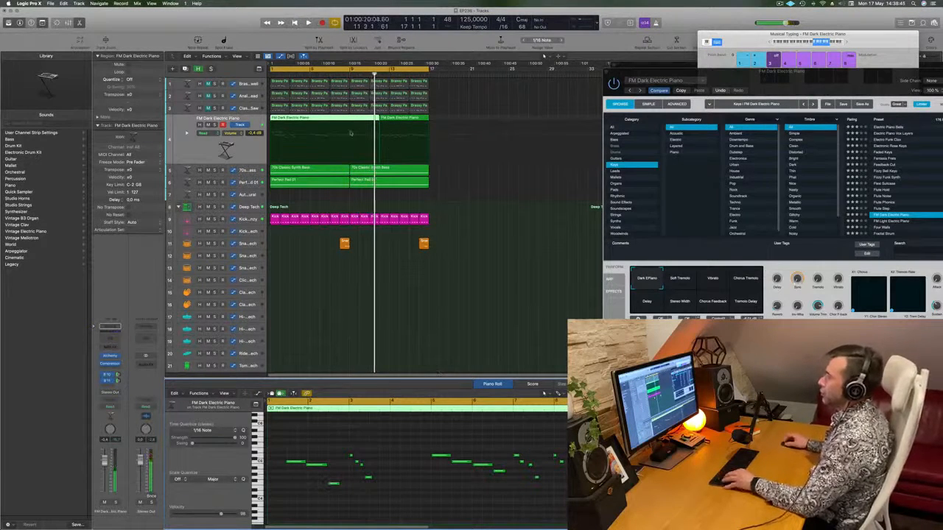
pyautogui.keyDown('super'); pyautogui.click(310, 124); pyautogui.keyUp('super')
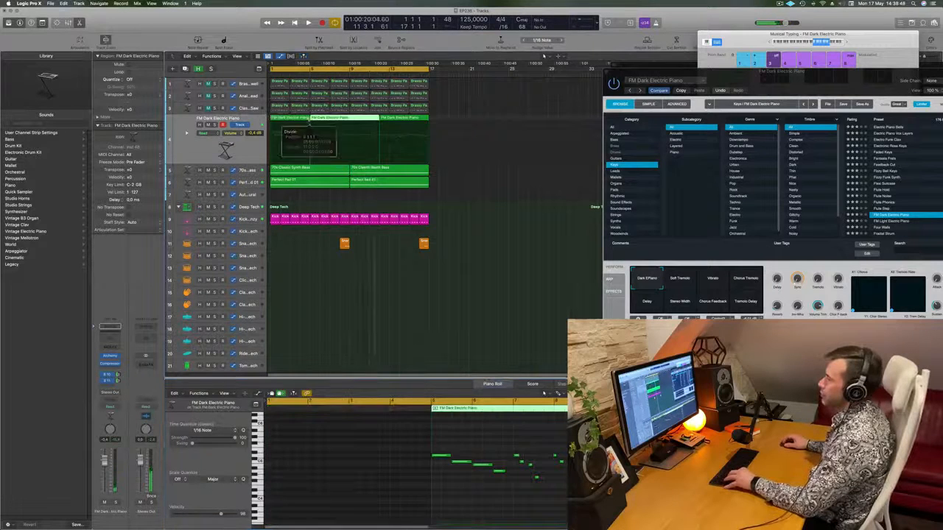
pyautogui.click(291, 122)
pyautogui.press('Delete')
# Step: Move the remaining first electric piano region to bar 1, split it at bar 3 and delete all the electric piano material after that
pyautogui.moveTo(366, 121); pyautogui.dragTo(326, 121)
pyautogui.click(293, 119)
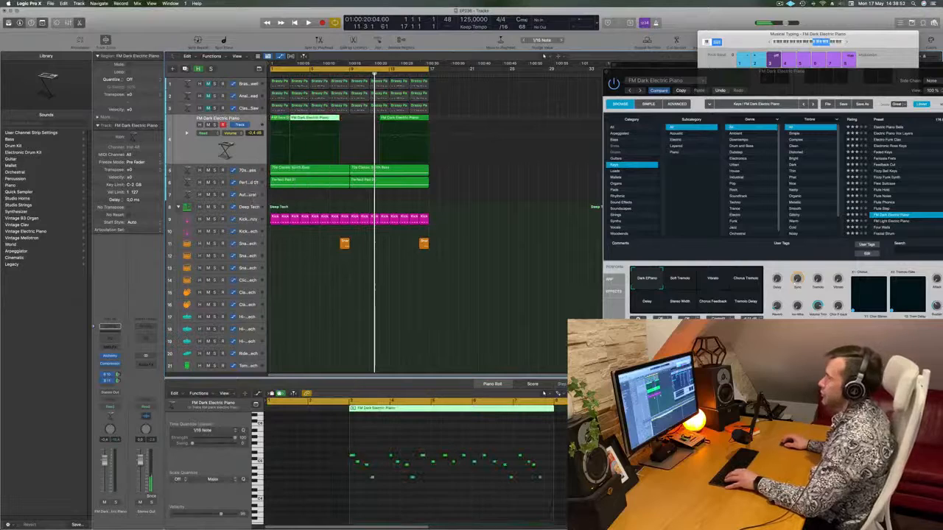
pyautogui.moveTo(445, 117); pyautogui.dragTo(298, 129)
pyautogui.press('Delete')
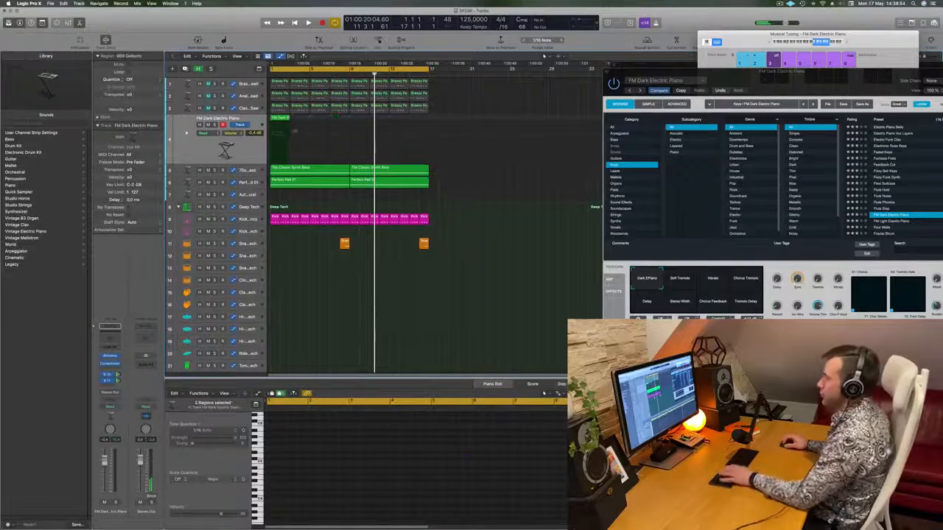
# Step: Audition the two-bar electric piano region and repeat it until copies fill bars 1 to 16 of the loop
pyautogui.click(276, 118)
pyautogui.press('space')
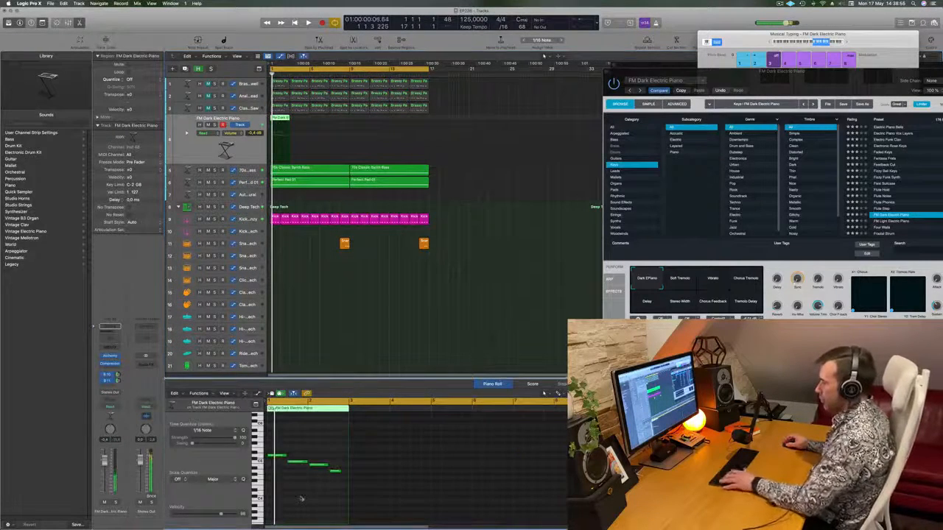
pyautogui.press('super+Right')
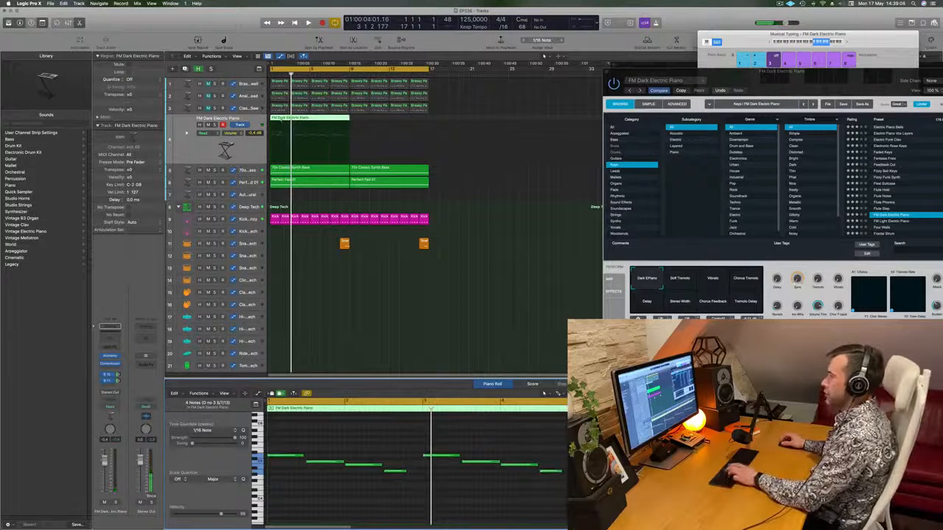
pyautogui.press('super+z')
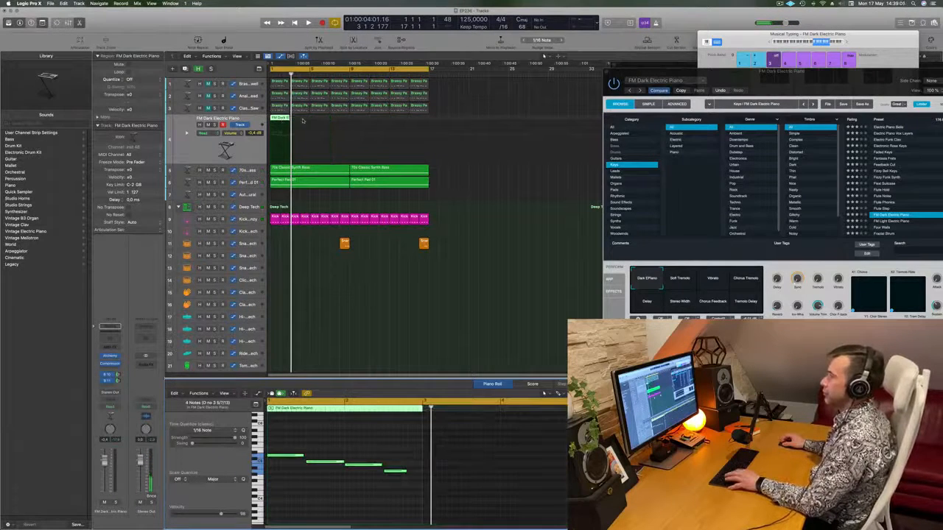
pyautogui.press('super+z')
pyautogui.press('super+shift+z')
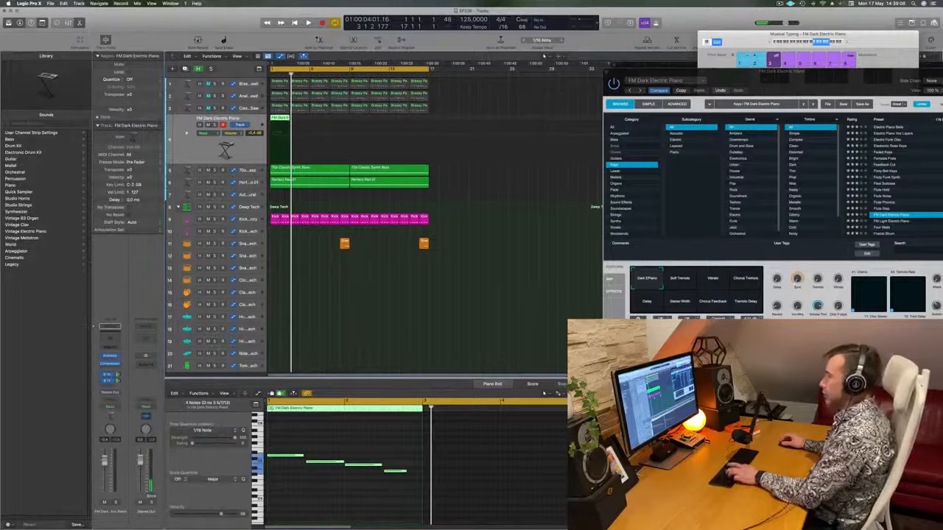
pyautogui.press('super+z')
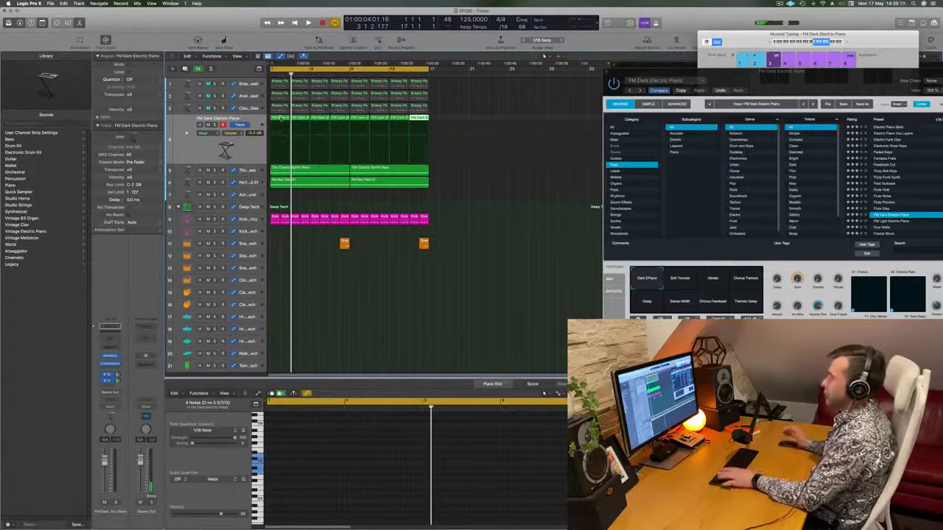
pyautogui.press('space')
pyautogui.press('super+shift+z')
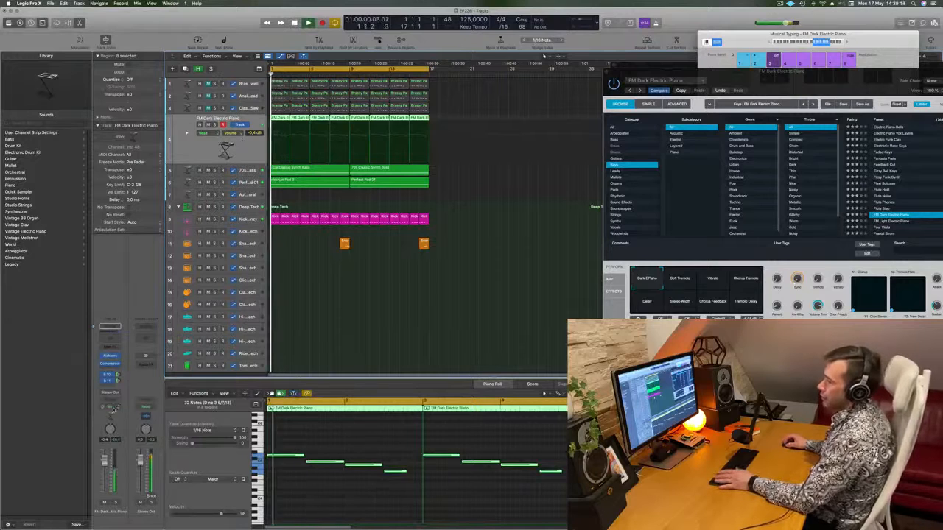
# Step: Insert the Step FX multi-effect on the FM Dark Electric Piano channel and place its window beside the arrangement
pyautogui.click(110, 369)
pyautogui.moveTo(153, 491)
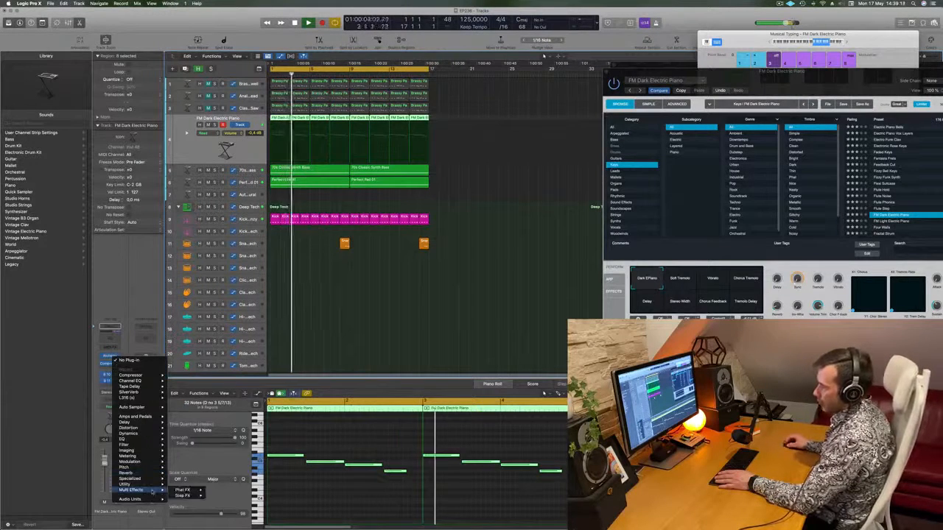
pyautogui.moveTo(188, 492)
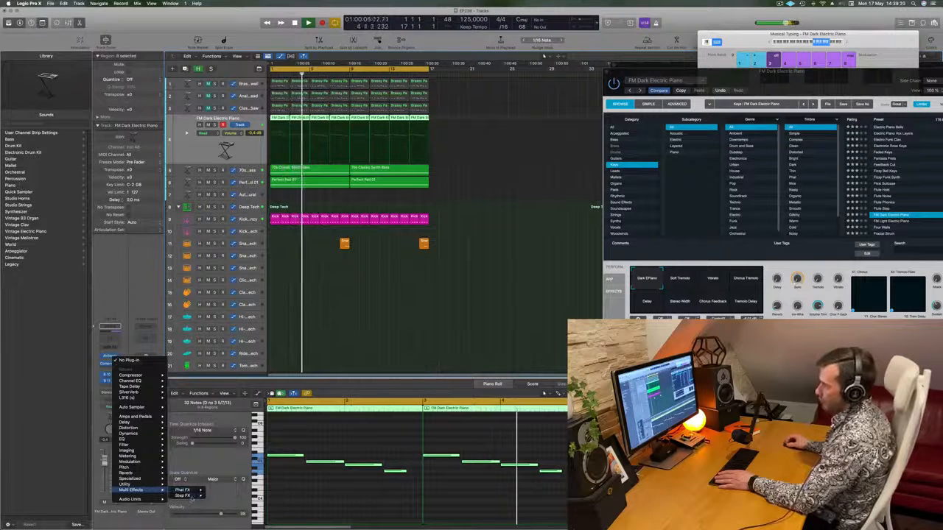
pyautogui.click(220, 496)
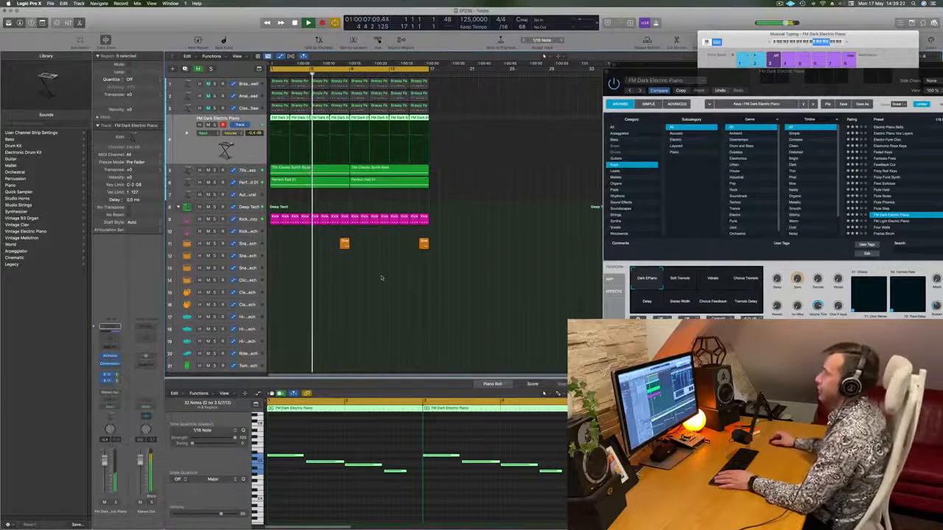
pyautogui.moveTo(462, 92); pyautogui.dragTo(573, 108)
pyautogui.moveTo(454, 112); pyautogui.dragTo(494, 114)
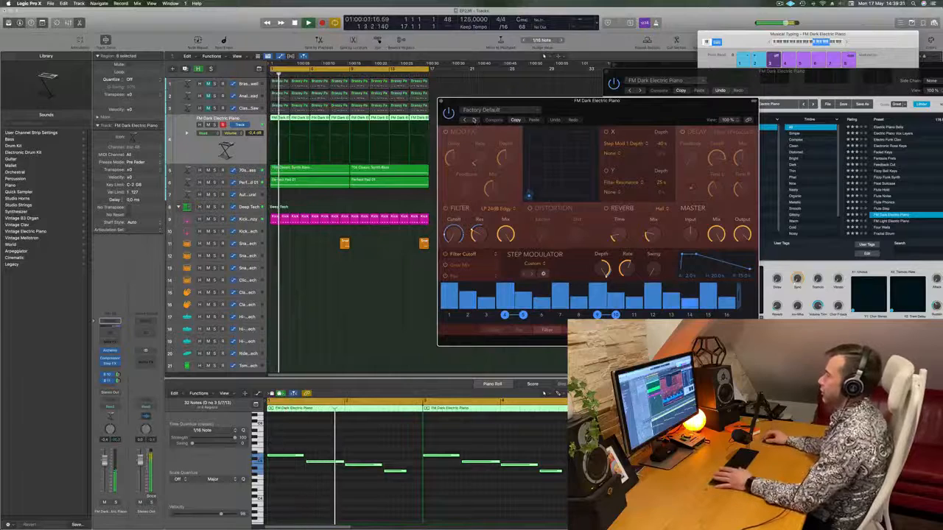
pyautogui.moveTo(610, 109); pyautogui.dragTo(591, 107)
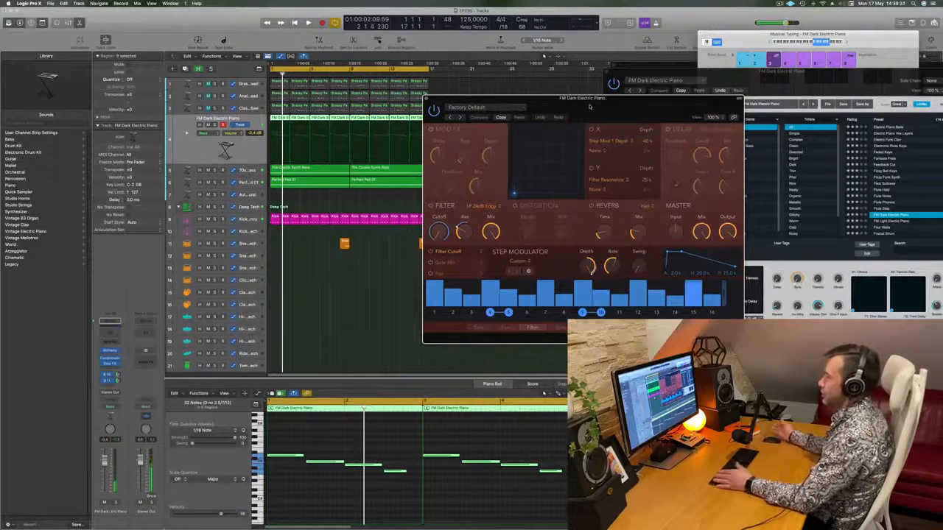
# Step: Browse the Step FX presets while the loop plays, load Broken Echoes and reposition the plug-in window
pyautogui.press(']')
pyautogui.moveTo(590, 104); pyautogui.dragTo(631, 97)
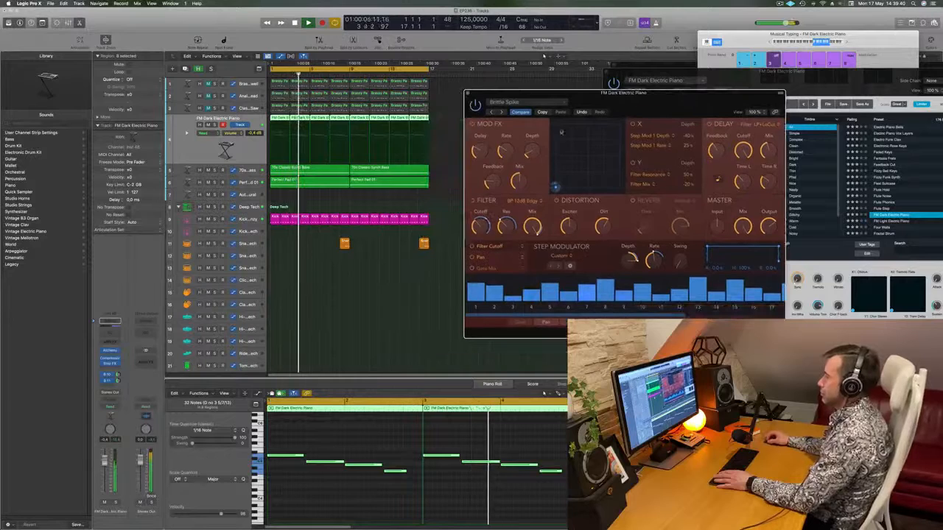
pyautogui.click(503, 112)
pyautogui.click(502, 112)
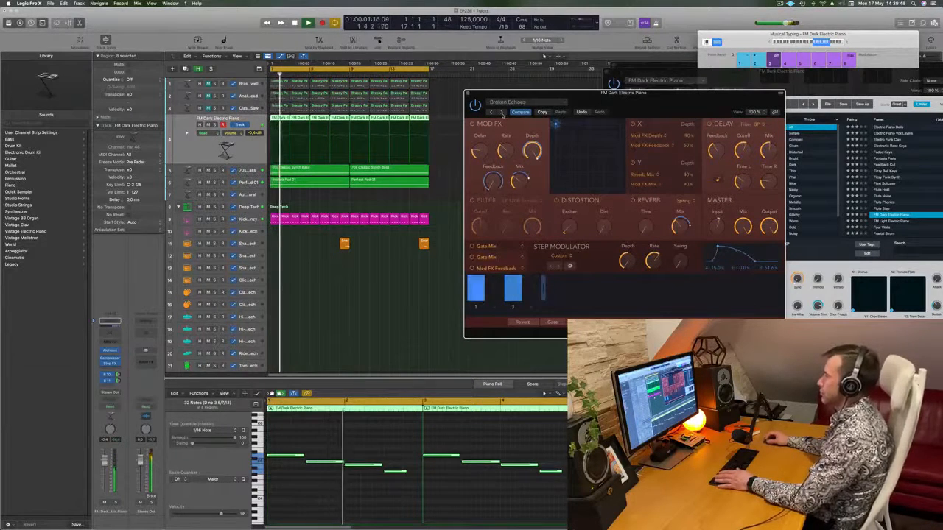
pyautogui.moveTo(508, 93); pyautogui.dragTo(483, 102)
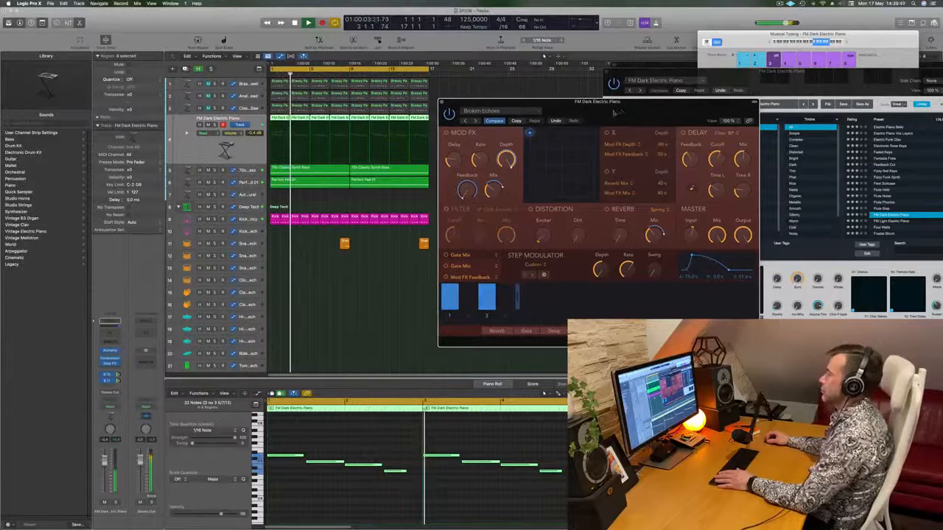
pyautogui.moveTo(624, 107); pyautogui.dragTo(615, 109)
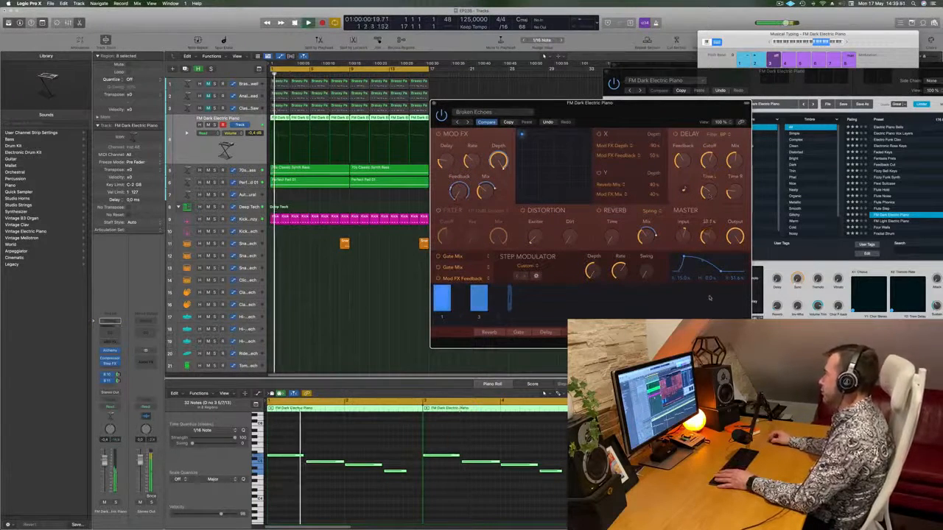
# Step: Shape the step modulator envelope to about 5.1% attack, 20.6% hold and 46.2% release, and fine-tune its rate and the master mix
pyautogui.moveTo(711, 290); pyautogui.dragTo(716, 267)
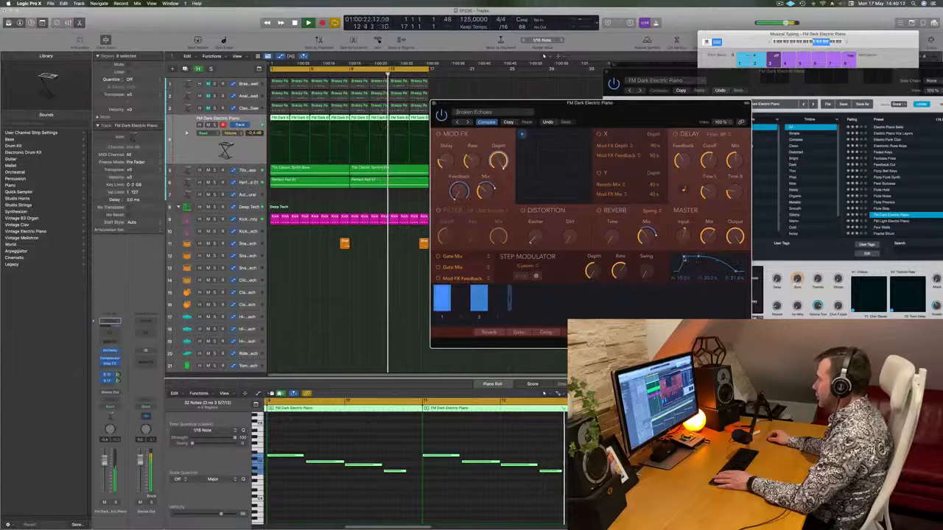
pyautogui.moveTo(696, 260); pyautogui.dragTo(680, 261)
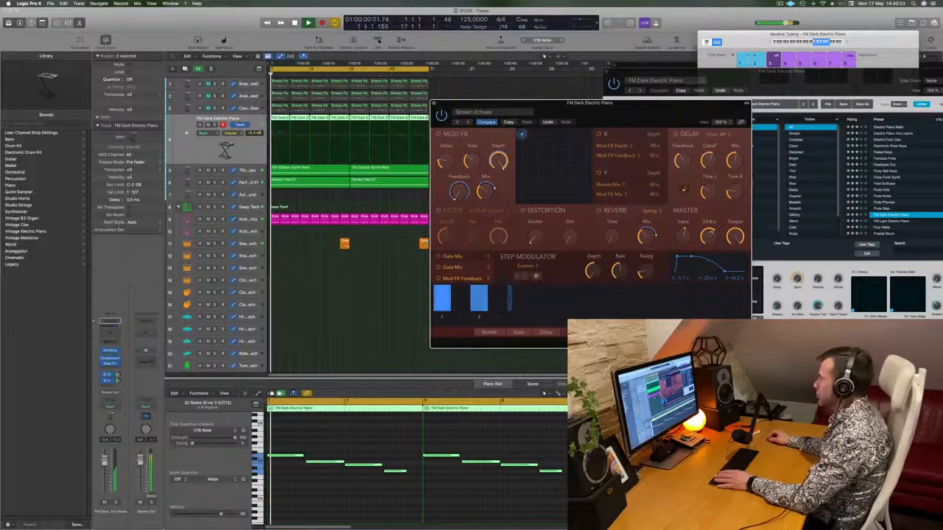
pyautogui.moveTo(710, 233); pyautogui.dragTo(711, 215)
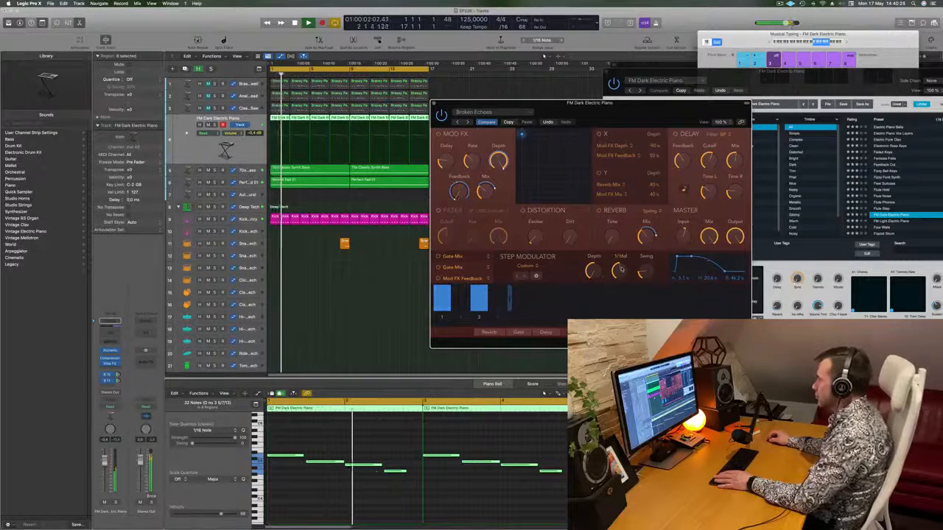
pyautogui.moveTo(622, 281); pyautogui.dragTo(622, 269)
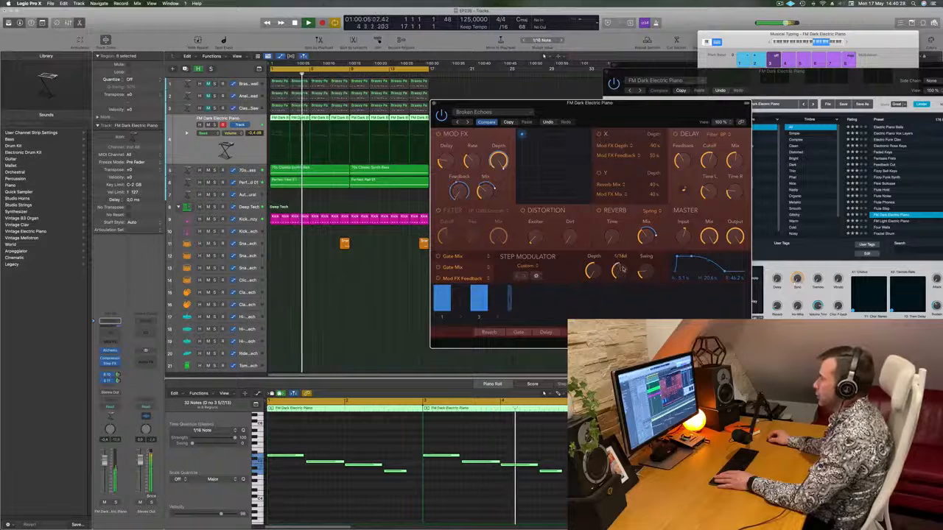
# Step: Compare the Step FX modulators, adjust the second Gate Mix modulator's rate and set its depth to about 82.4%
pyautogui.click(467, 268)
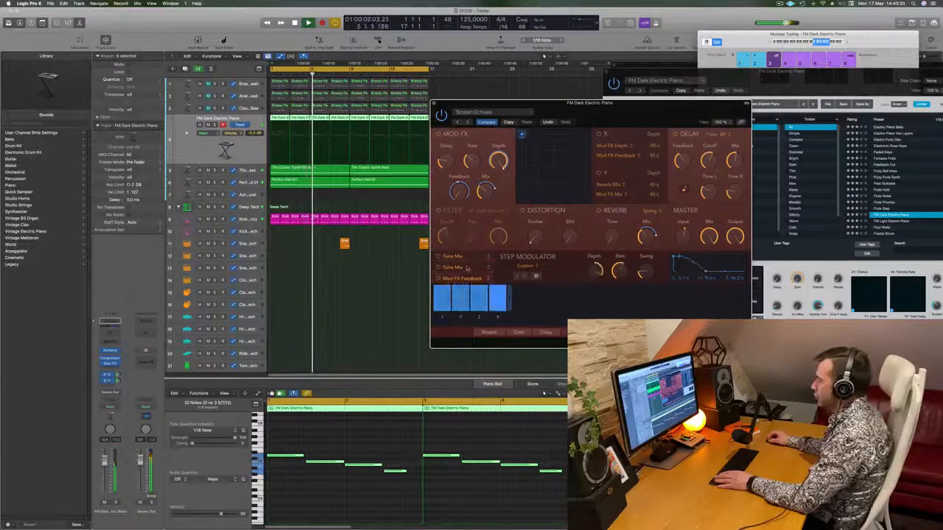
pyautogui.click(472, 257)
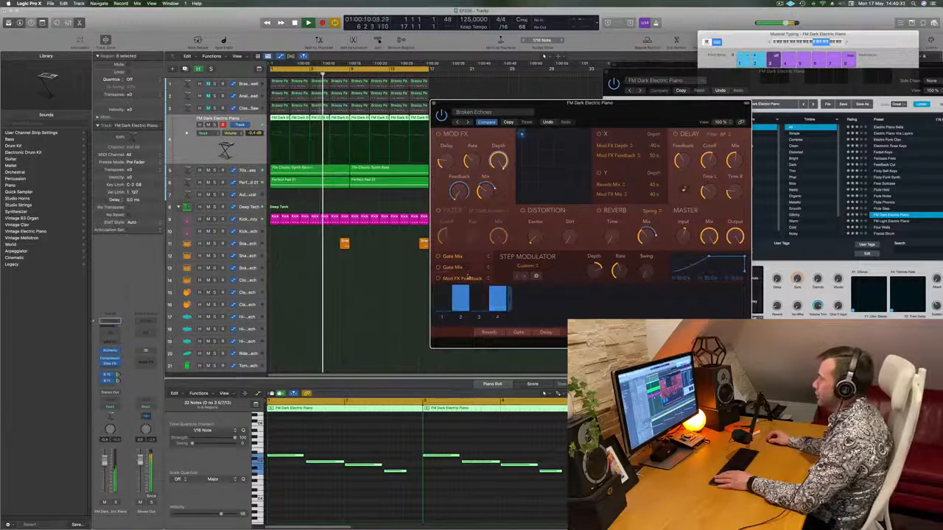
pyautogui.click(469, 270)
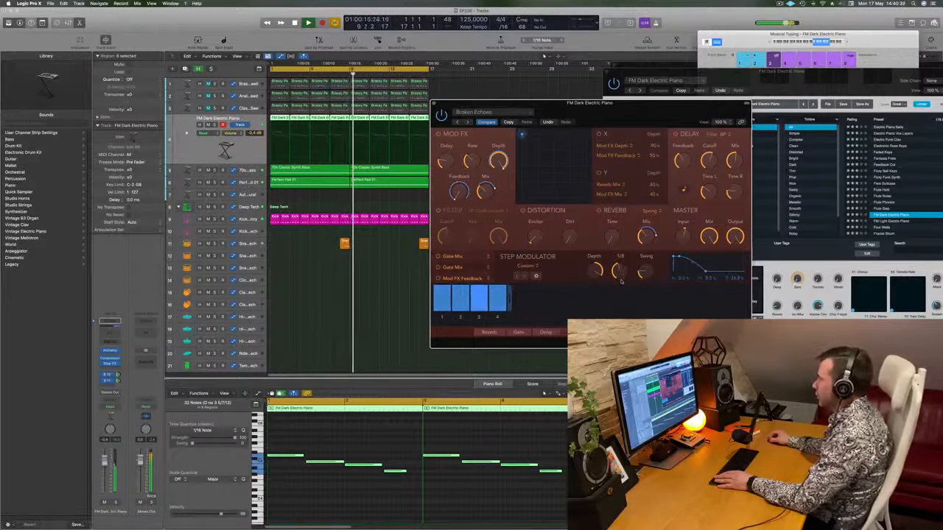
pyautogui.moveTo(621, 281); pyautogui.dragTo(624, 266)
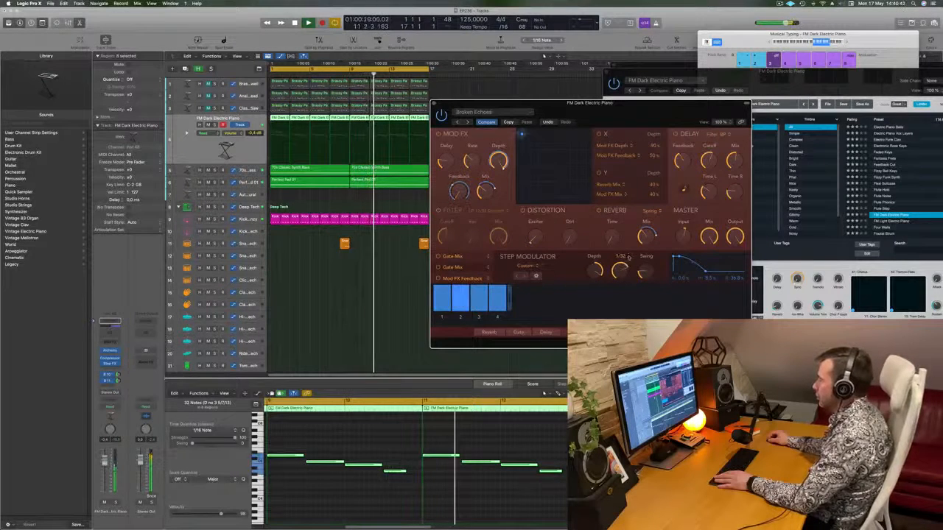
pyautogui.moveTo(628, 257); pyautogui.dragTo(634, 264)
pyautogui.press('Return')
pyautogui.moveTo(595, 272)
pyautogui.mouseDown()
pyautogui.moveTo(595, 292)
pyautogui.moveTo(599, 262)
pyautogui.moveTo(597, 274)
pyautogui.mouseUp()
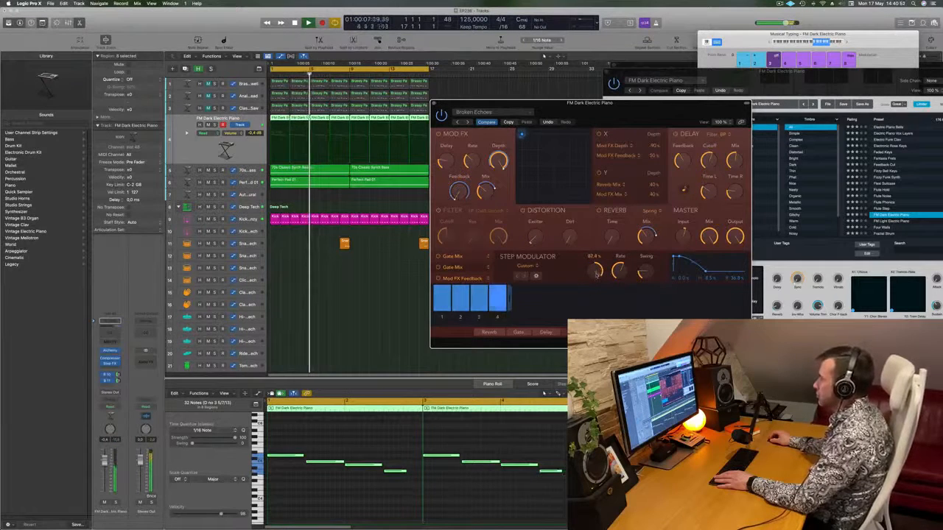
# Step: Return to the first Gate Mix modulator, turn its swing down to the minimum and lower the Step FX master mix during playback
pyautogui.click(469, 257)
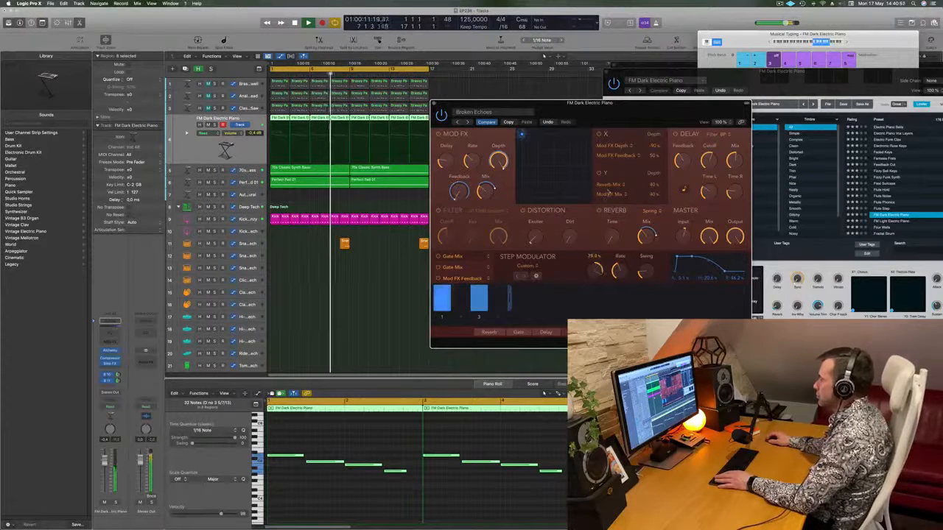
pyautogui.press('space')
pyautogui.press('space')
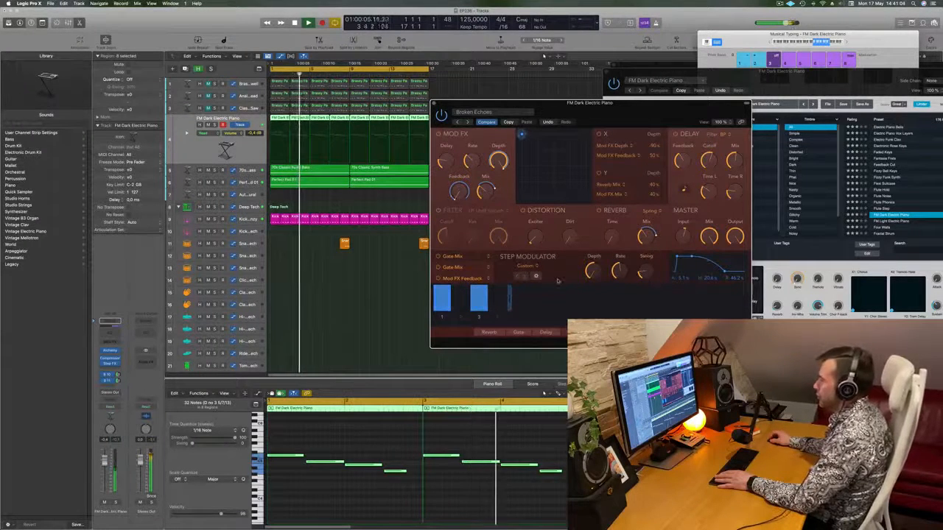
pyautogui.moveTo(645, 272); pyautogui.dragTo(646, 294)
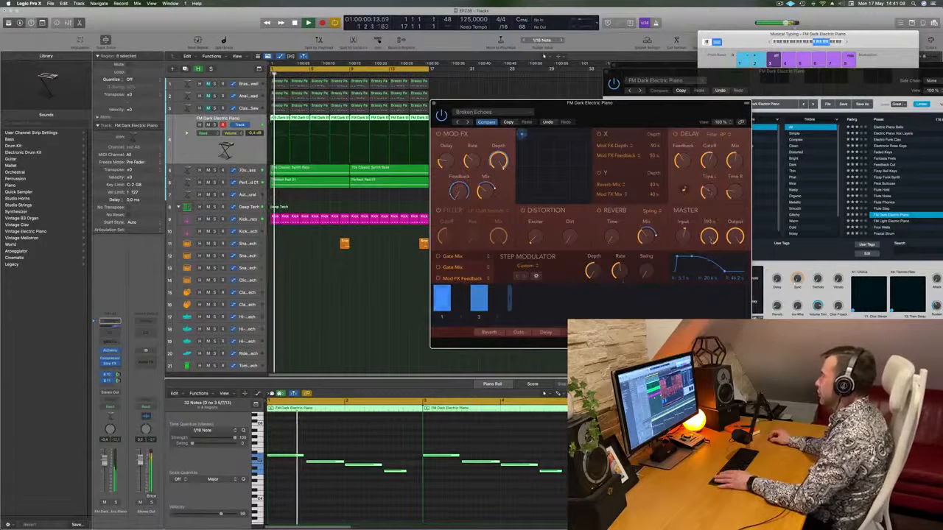
pyautogui.moveTo(712, 243); pyautogui.dragTo(714, 246)
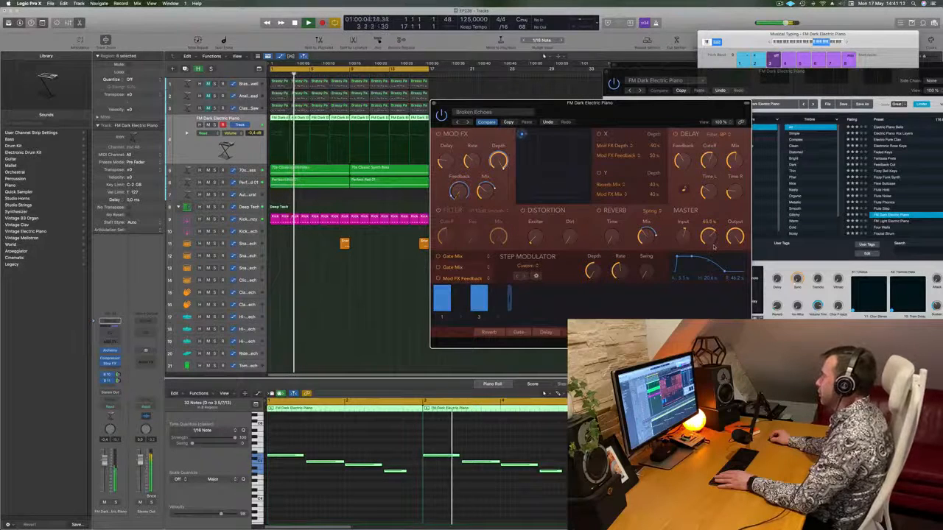
# Step: Replay the arrangement from the start and move the Step FX window away from the Alchemy preset browser
pyautogui.moveTo(631, 119); pyautogui.dragTo(635, 119)
pyautogui.press('Return')
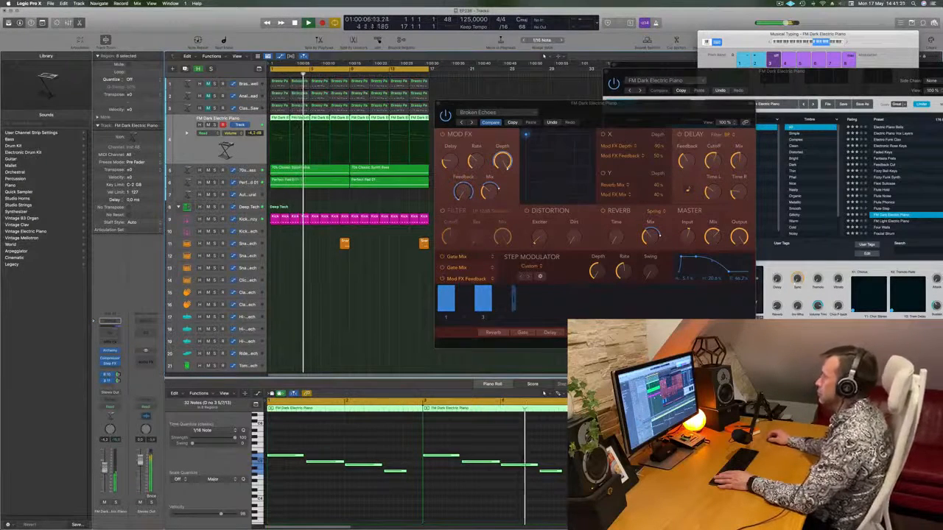
pyautogui.moveTo(654, 111); pyautogui.dragTo(570, 120)
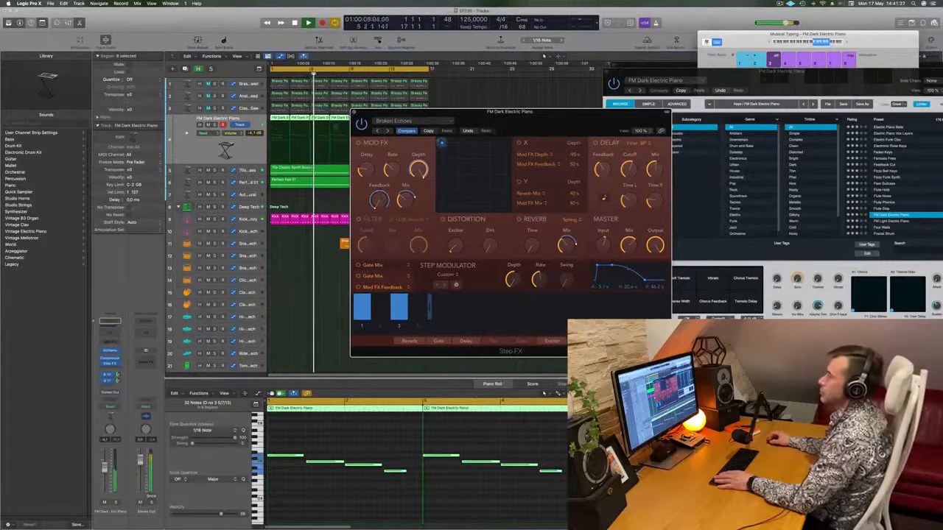
# Step: Close the Step FX window and duplicate the FM Dark Electric Piano track with its instrument and effects
pyautogui.click(354, 112)
pyautogui.press('space')
pyautogui.press('Return')
pyautogui.press('space')
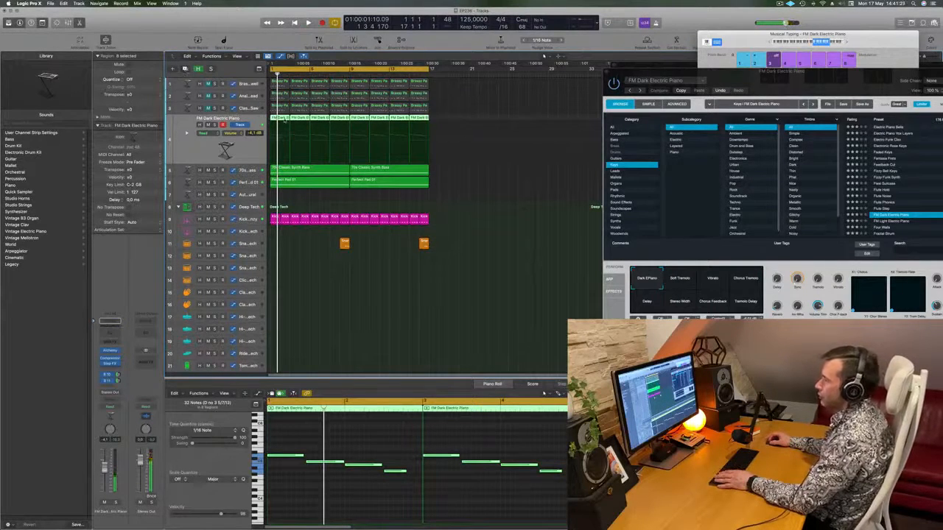
pyautogui.press('super+d')
pyautogui.click(208, 120)
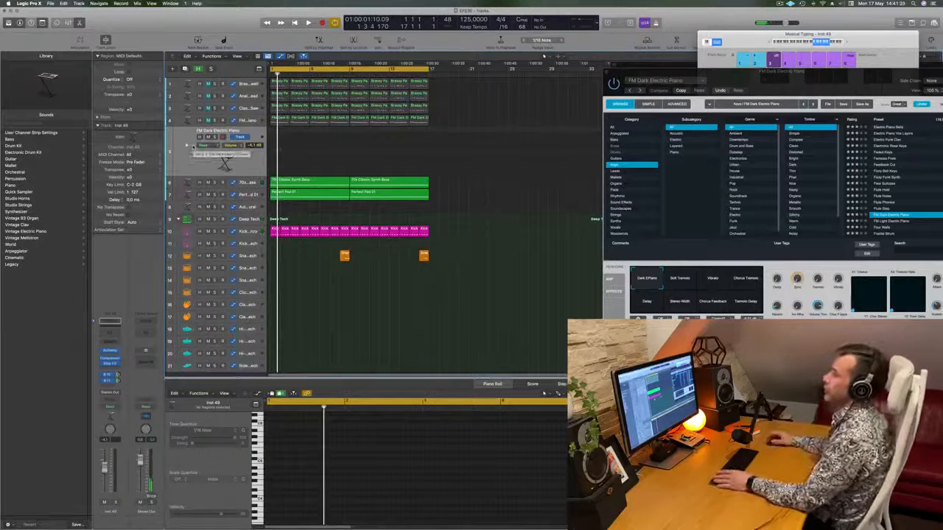
# Step: Copy the first two-bar FM Dark Electric Piano region onto the duplicated track and play it from the start
pyautogui.press('Return')
pyautogui.click(276, 117)
pyautogui.moveTo(277, 118); pyautogui.dragTo(282, 140)
pyautogui.press('space')
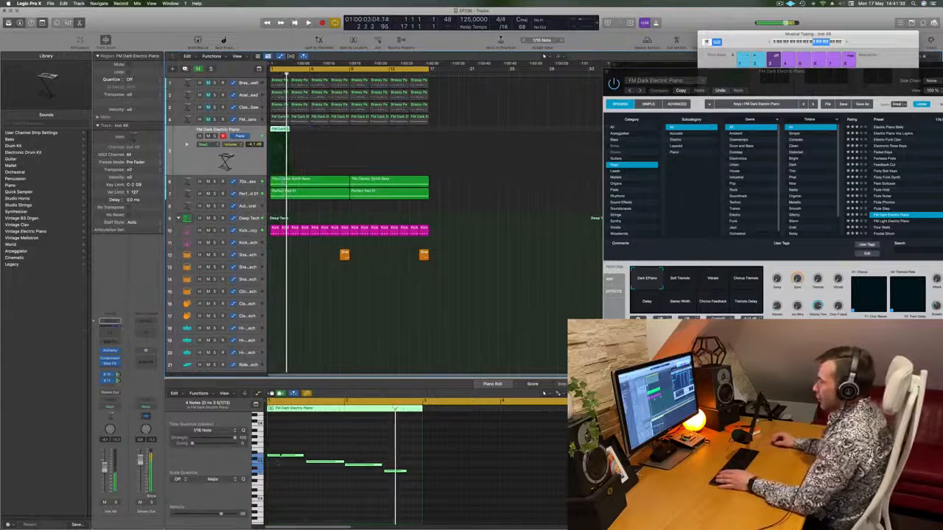
# Step: Shorten the copied region's four notes to short stabs, duplicate each one slightly after the original and play the phrase
pyautogui.moveTo(289, 439); pyautogui.dragTo(389, 479)
pyautogui.moveTo(283, 447); pyautogui.dragTo(356, 465)
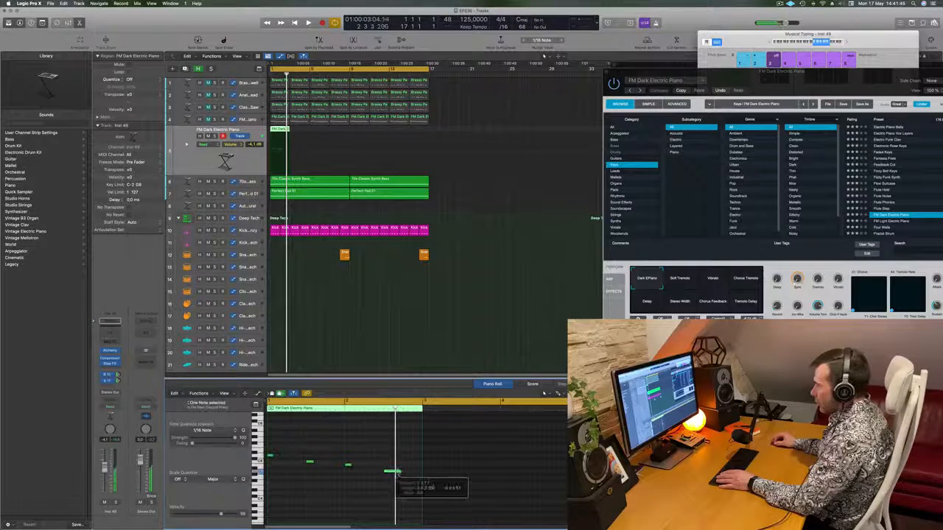
pyautogui.moveTo(405, 493); pyautogui.dragTo(289, 462)
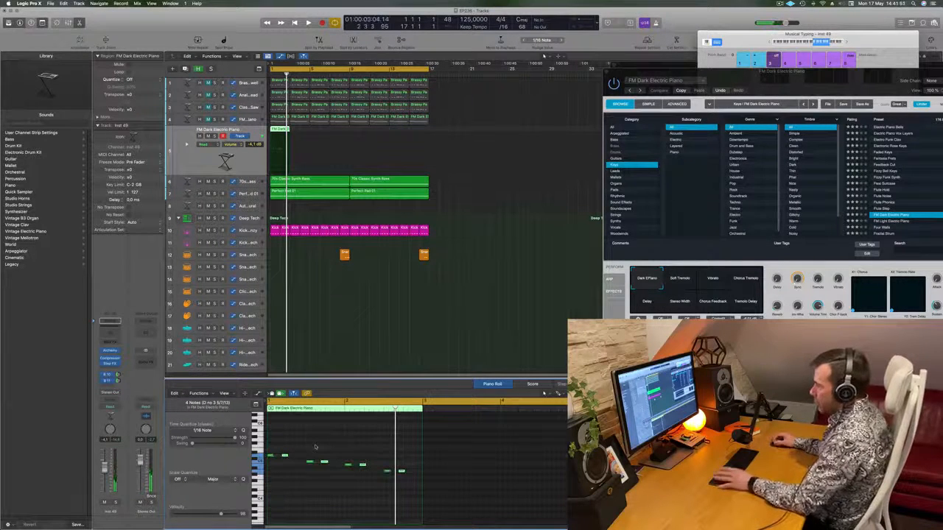
pyautogui.press('space')
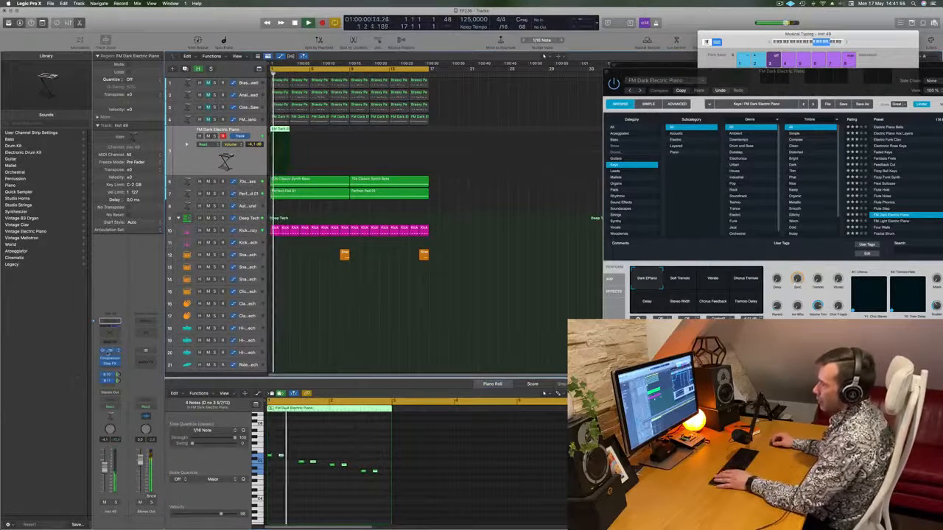
# Step: Open the duplicated track's Alchemy preset browser, load the Hammered Mallets preset and move the window clear of the tracks
pyautogui.click(109, 351)
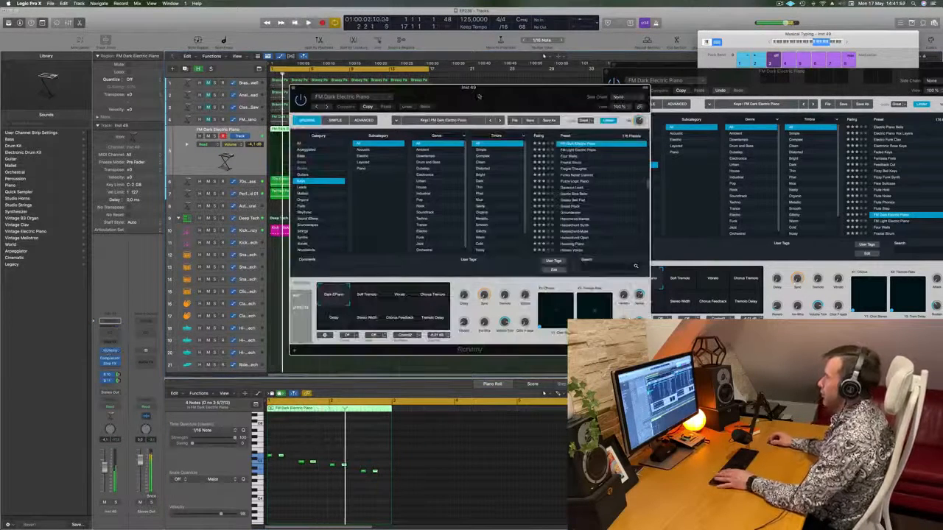
pyautogui.moveTo(477, 96); pyautogui.dragTo(456, 105)
pyautogui.scroll(-2, 592, 193)
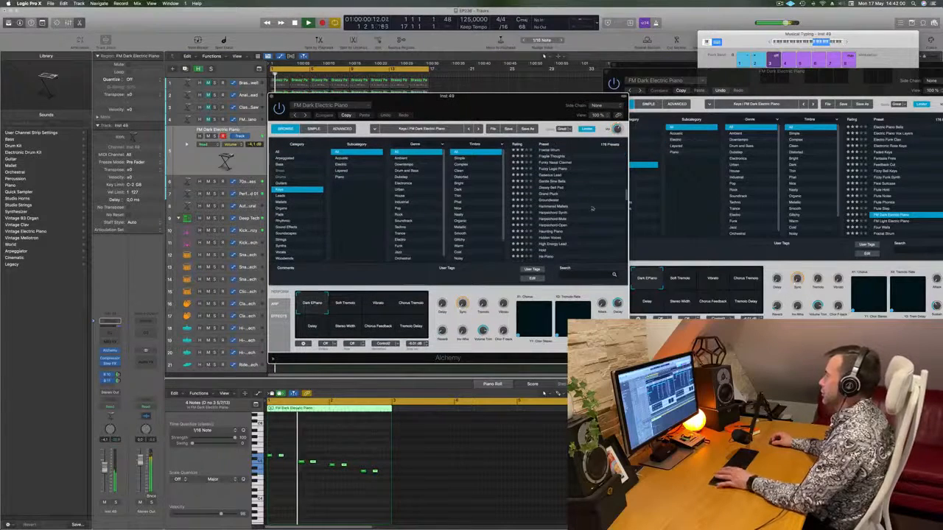
pyautogui.click(561, 207)
pyautogui.moveTo(501, 99); pyautogui.dragTo(627, 79)
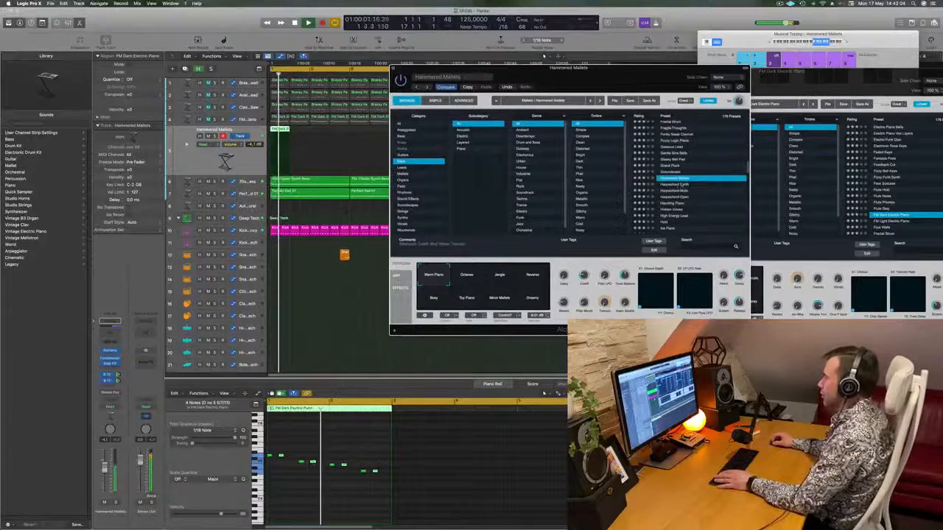
# Step: Audition the Haunting Piano, High Energy Lead, Ice Piano and Jug Kalimba presets on the new track
pyautogui.click(675, 206)
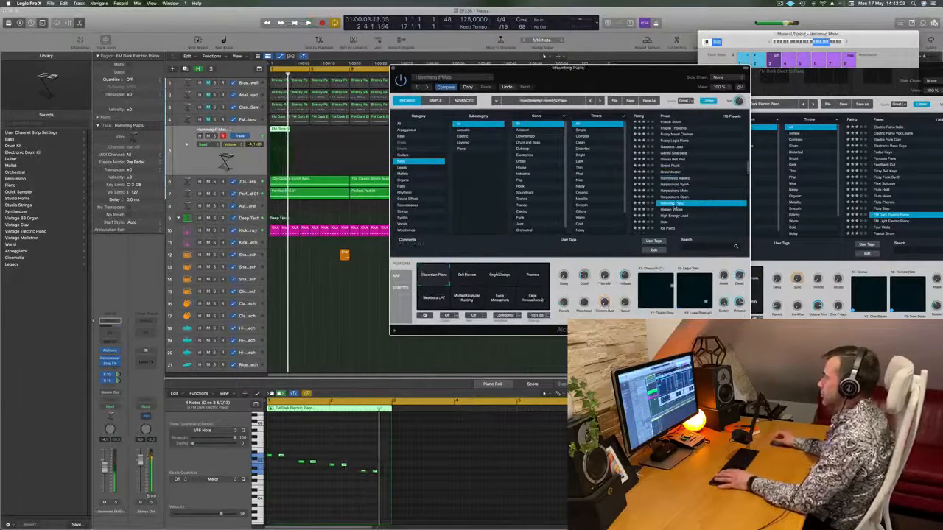
pyautogui.scroll(-2, 704, 193)
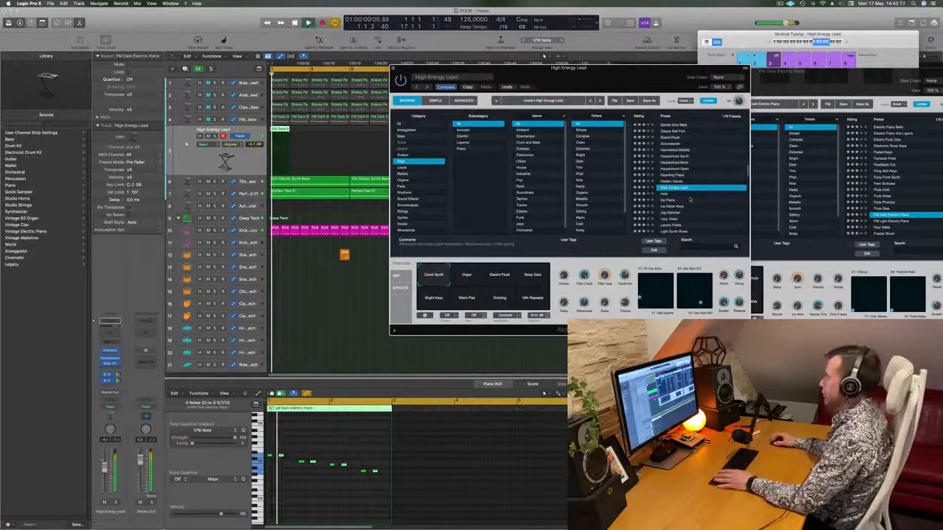
pyautogui.press('space')
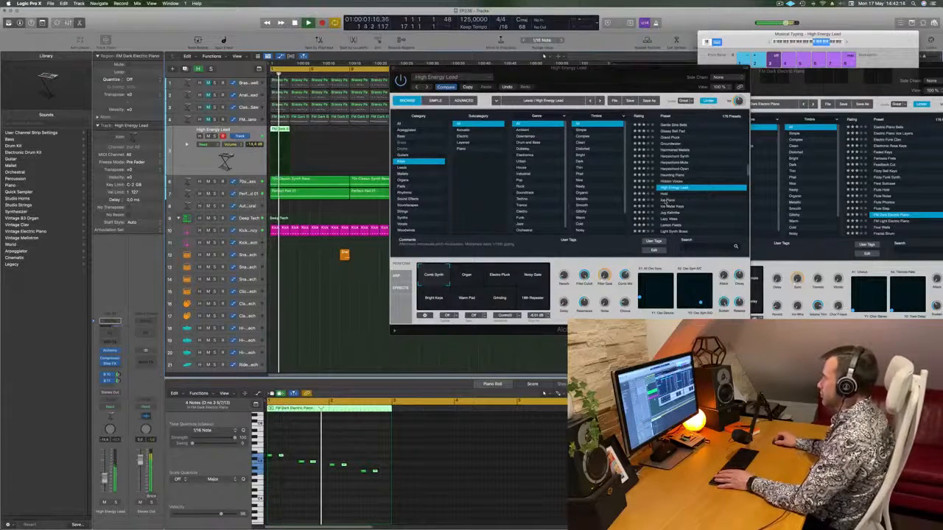
pyautogui.click(666, 200)
pyautogui.scroll(-2, 702, 186)
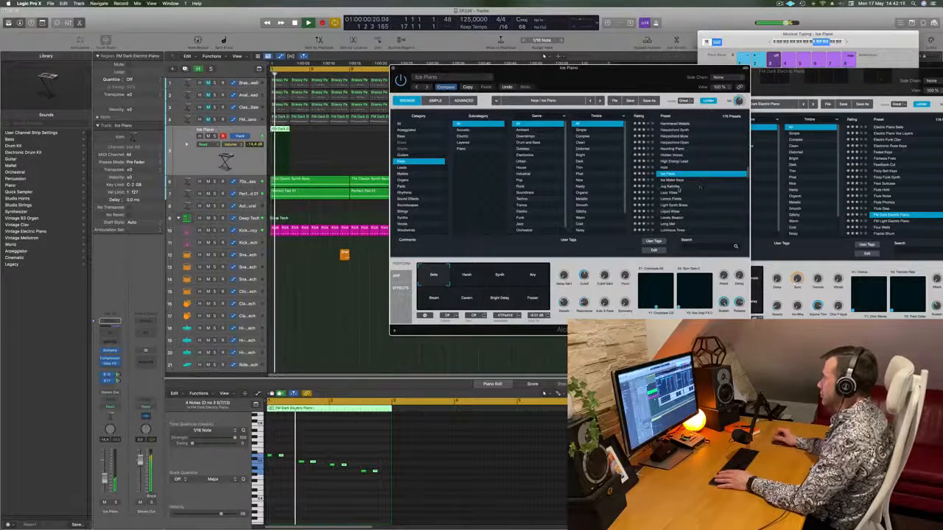
pyautogui.click(678, 187)
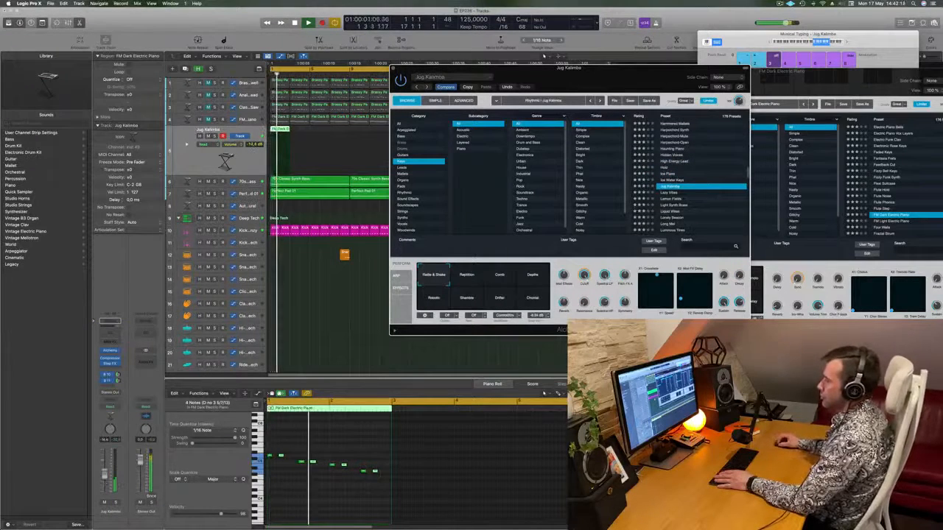
pyautogui.scroll(-1, 675, 193)
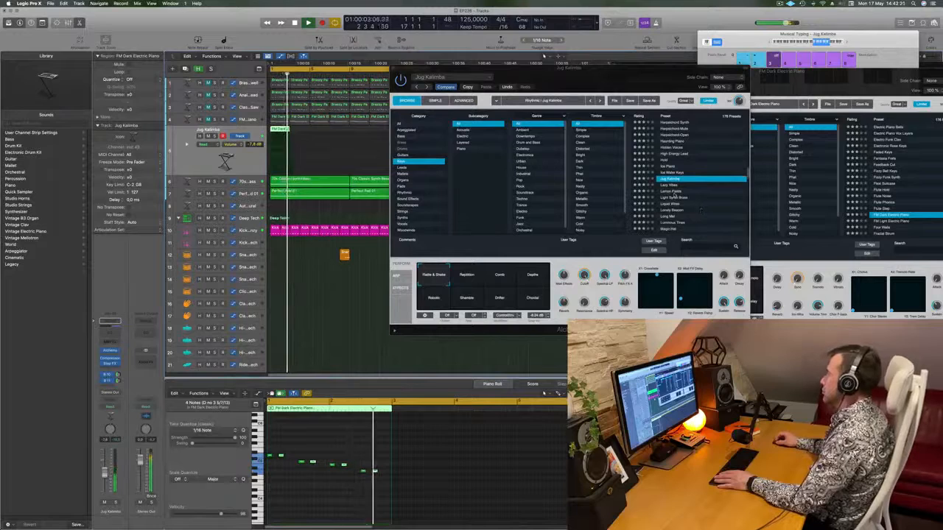
# Step: Audition the Lemon Fields and Lonely Beacon presets with the short-note phrase
pyautogui.click(675, 193)
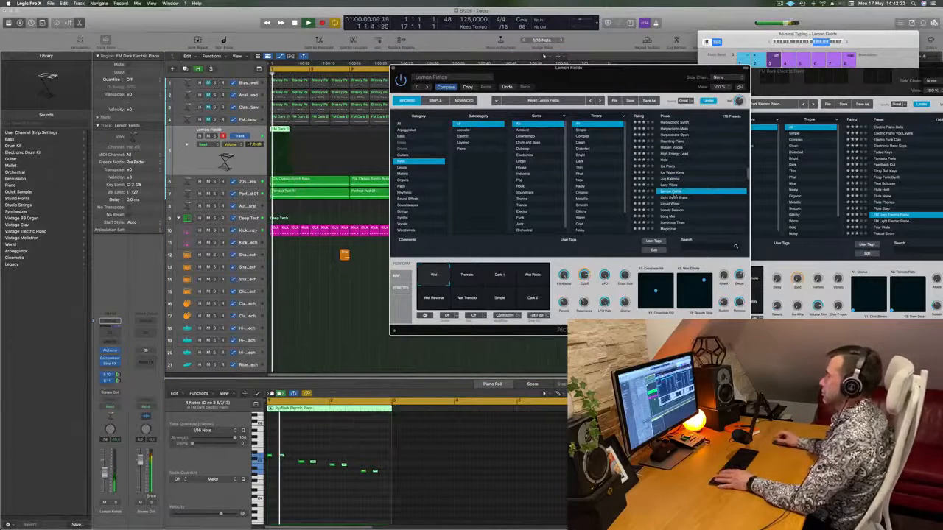
pyautogui.scroll(-2, 677, 196)
pyautogui.click(678, 194)
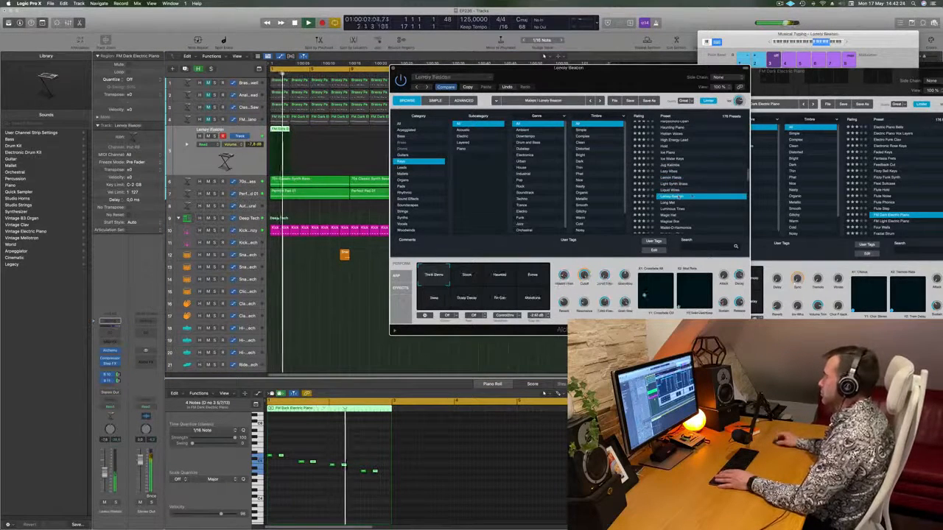
pyautogui.scroll(-2, 688, 195)
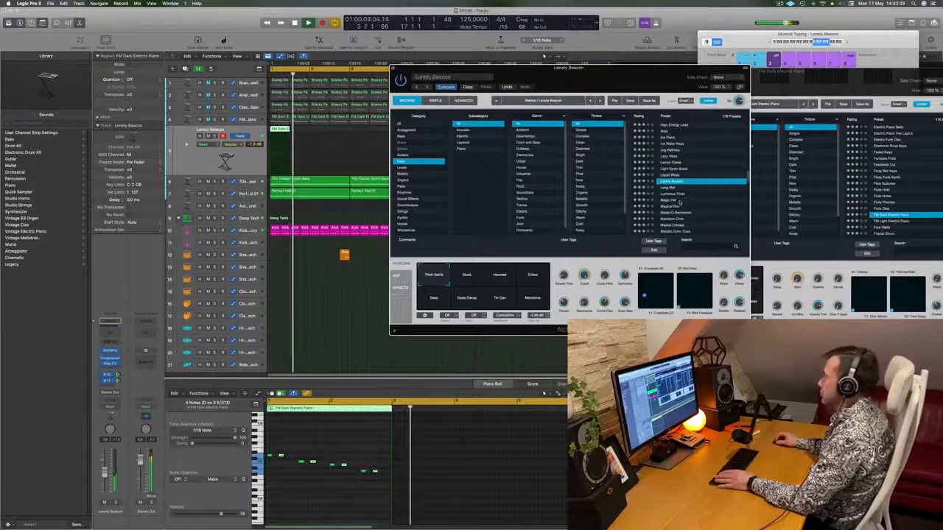
pyautogui.press('space')
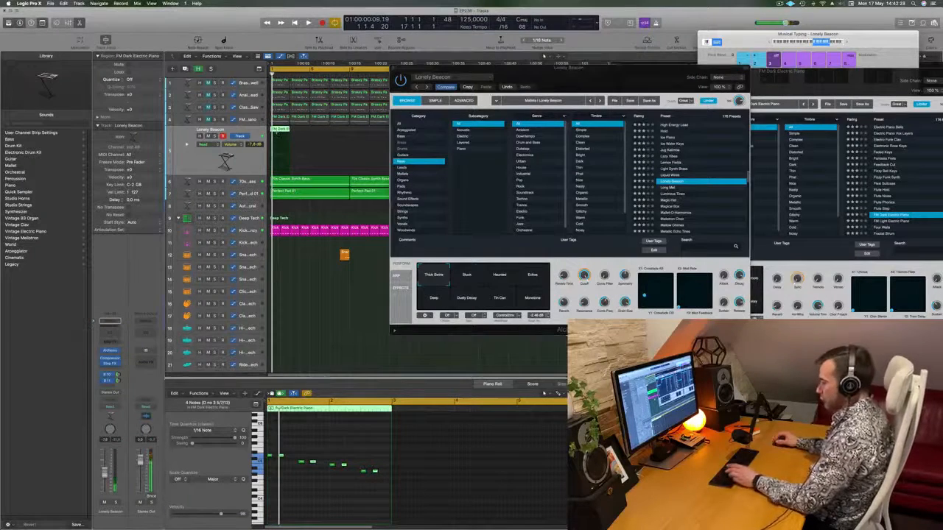
# Step: Repeat the new track's two-bar region to fill the 16-bar loop and restart playback
pyautogui.press('super+r')
pyautogui.press('super+r')
pyautogui.press('super+r')
pyautogui.press('super+r')
pyautogui.moveTo(521, 73); pyautogui.dragTo(523, 107)
pyautogui.press('space')
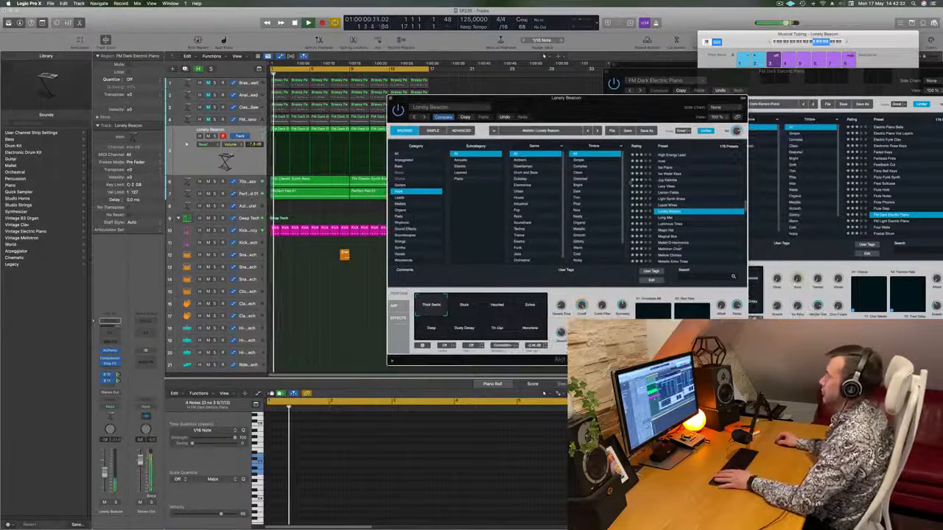
# Step: Compare the Magic Hat and Magical Box presets, and load Mallet-O-Harmonics on the new track
pyautogui.scroll(-2, 691, 229)
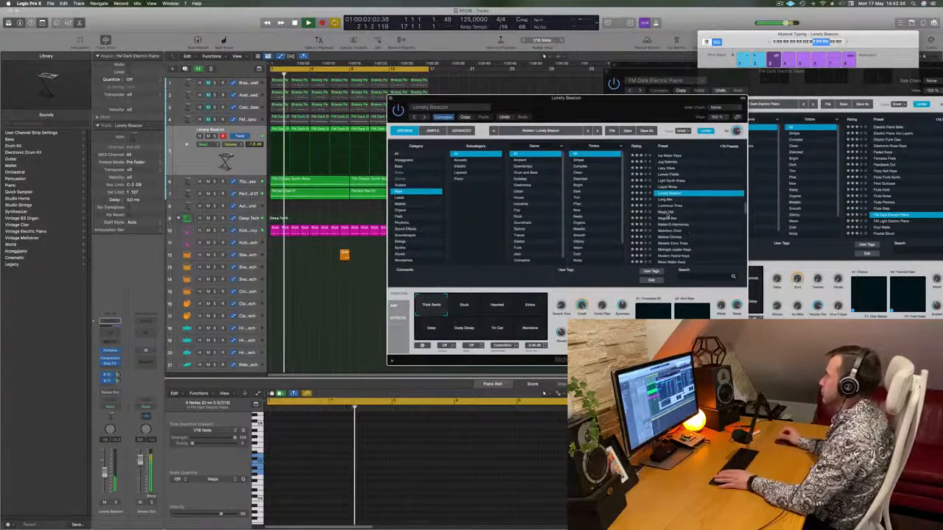
pyautogui.click(665, 212)
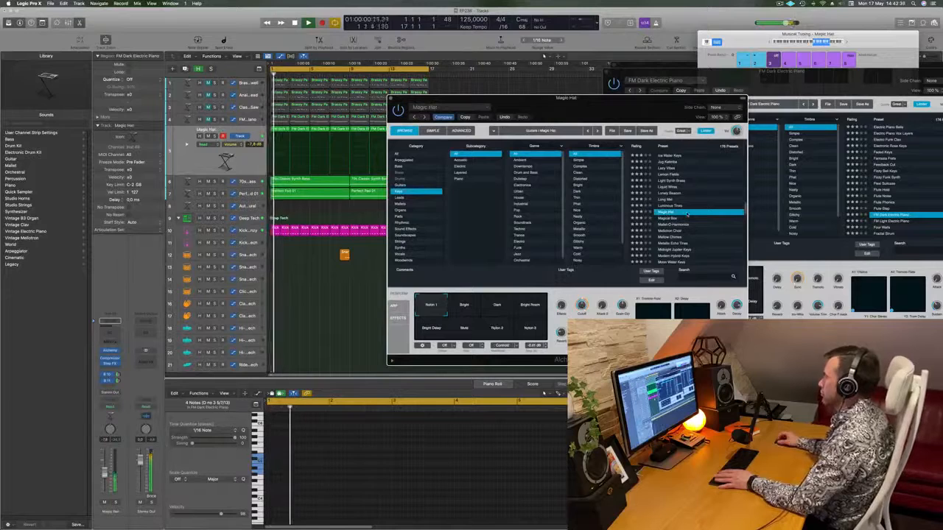
pyautogui.scroll(-3, 711, 213)
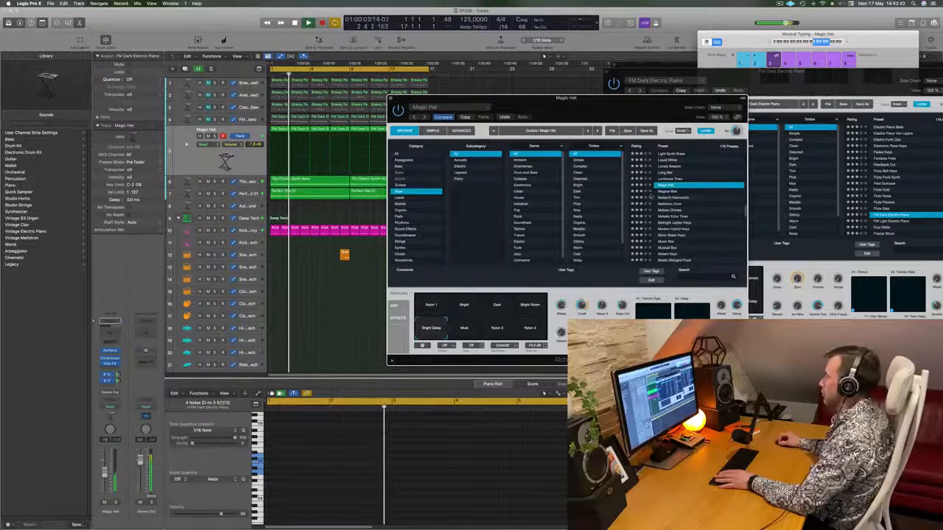
pyautogui.click(666, 191)
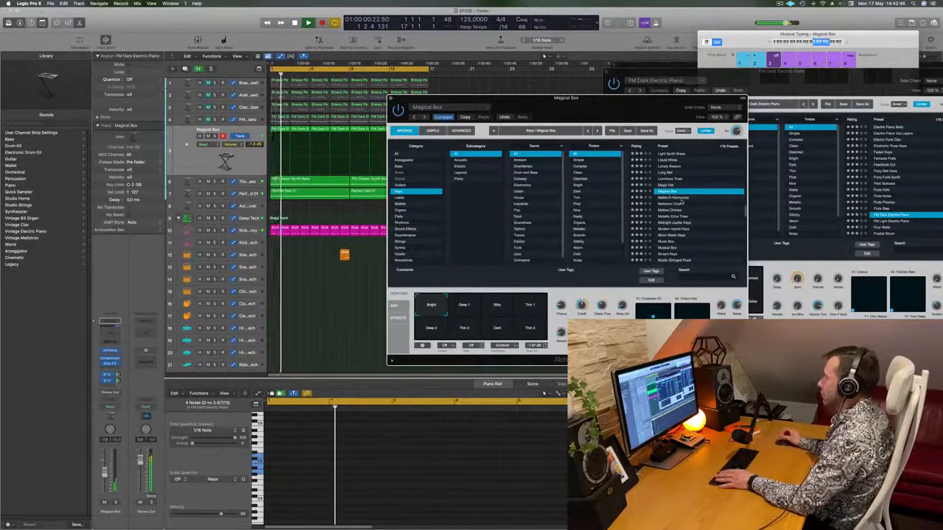
pyautogui.click(682, 199)
# Step: Select all of the Mallet-O-Harmonics regions, move their notes down an octave and replay from the start
pyautogui.moveTo(606, 113); pyautogui.dragTo(723, 70)
pyautogui.moveTo(436, 129); pyautogui.dragTo(273, 132)
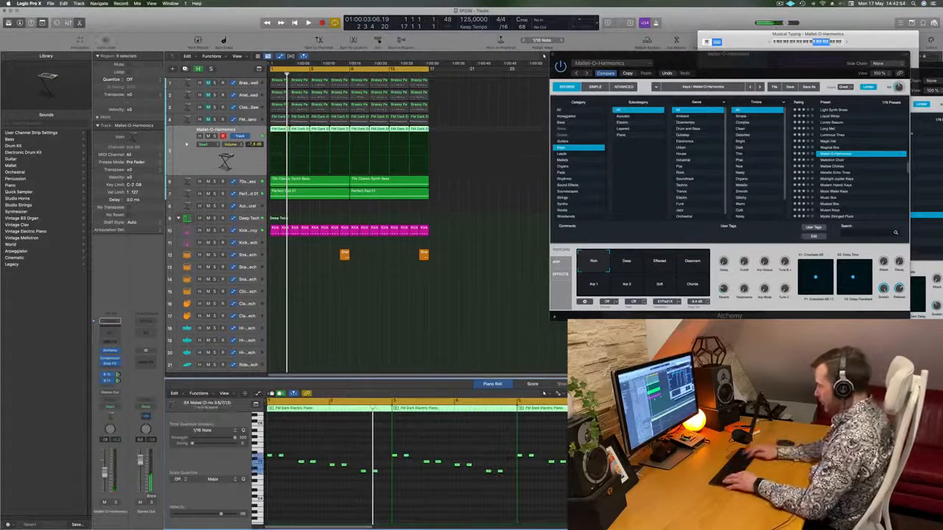
pyautogui.press('Return')
pyautogui.press('space')
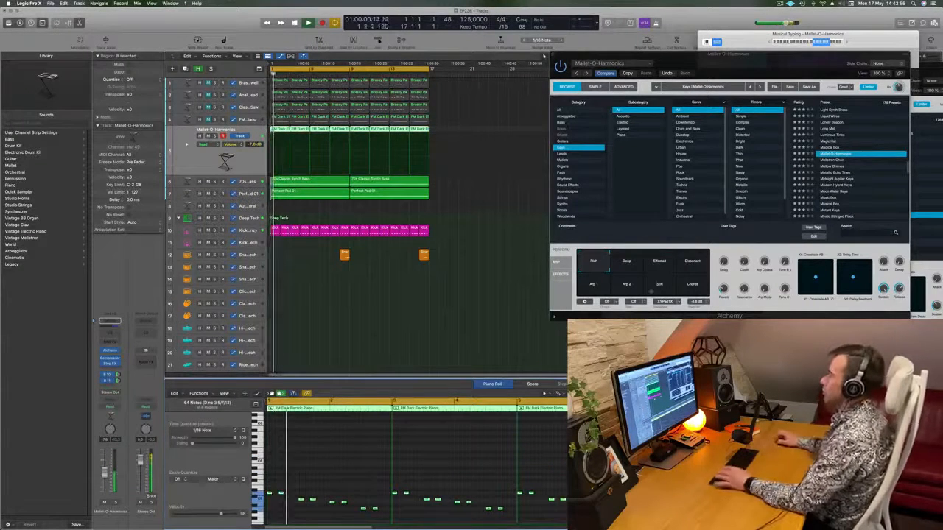
# Step: Compare the Mallet-O-Harmonics performance snapshots during playback and blend between Deep and Effected
pyautogui.moveTo(765, 75); pyautogui.dragTo(602, 121)
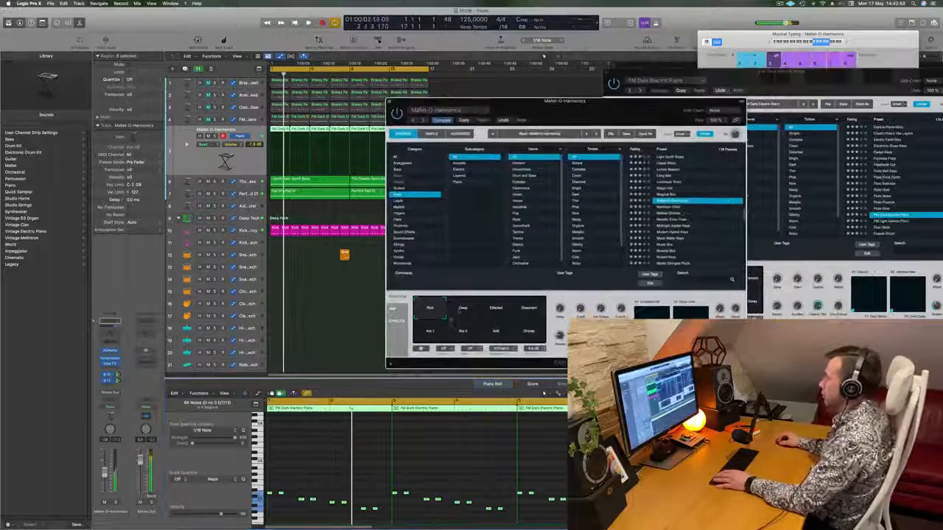
pyautogui.click(495, 309)
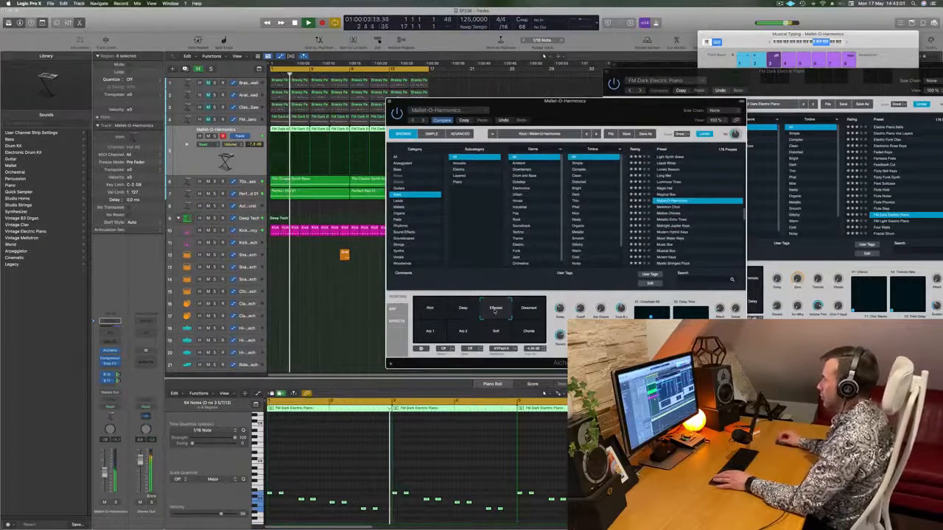
pyautogui.click(528, 310)
pyautogui.click(524, 338)
pyautogui.click(495, 309)
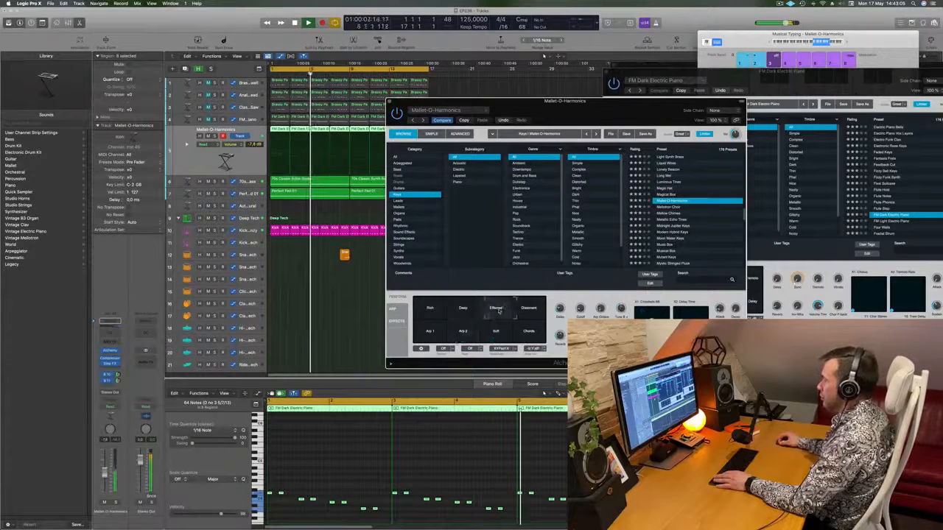
pyautogui.click(462, 309)
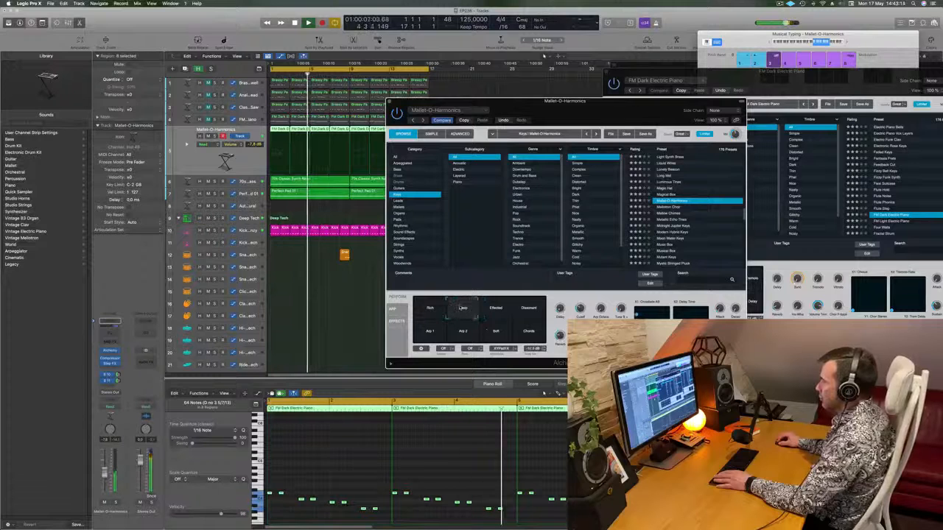
pyautogui.moveTo(463, 308); pyautogui.dragTo(479, 306)
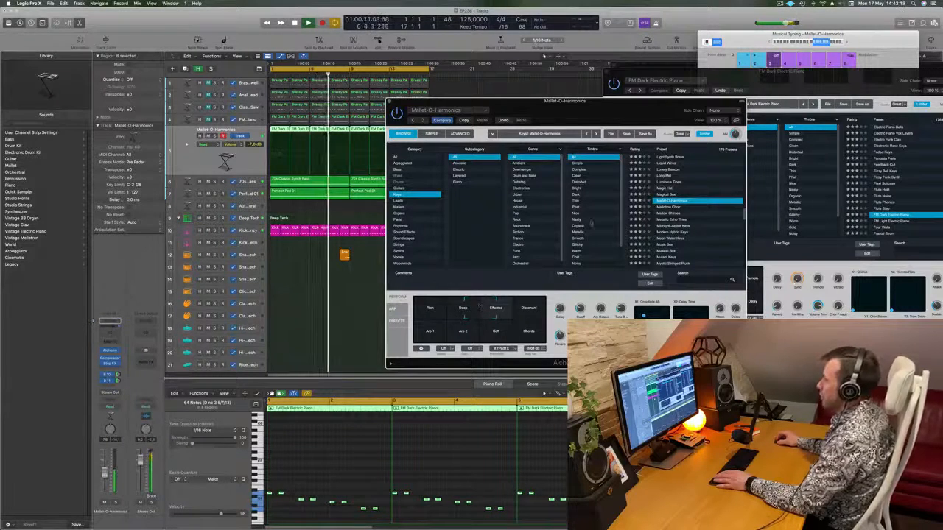
# Step: Move the Alchemy window off the arrangement and set the Mallet-O-Harmonics track volume to -5.7 dB
pyautogui.moveTo(516, 101); pyautogui.dragTo(623, 44)
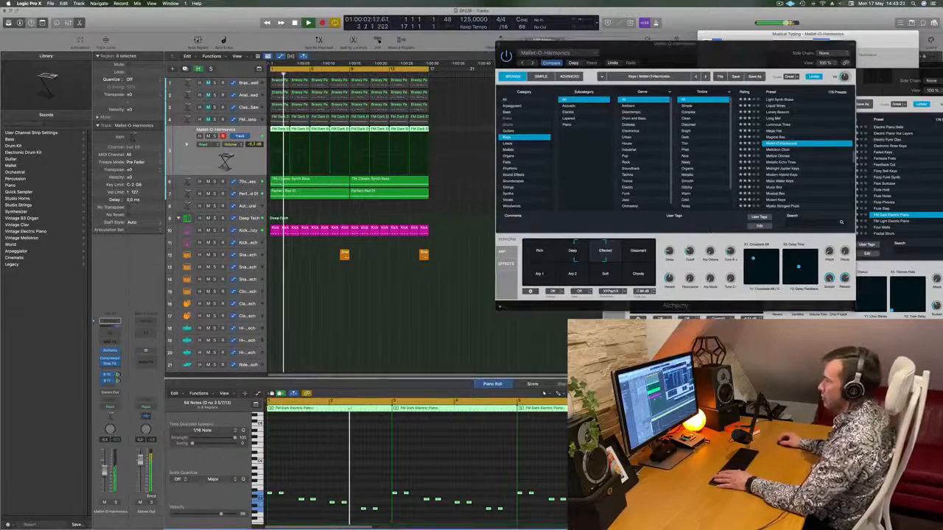
pyautogui.click(446, 341)
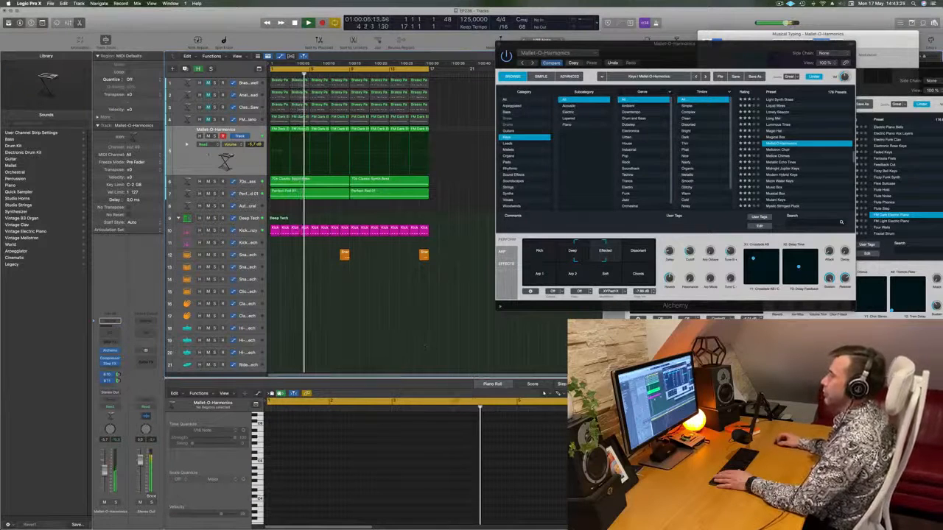
pyautogui.click(190, 164)
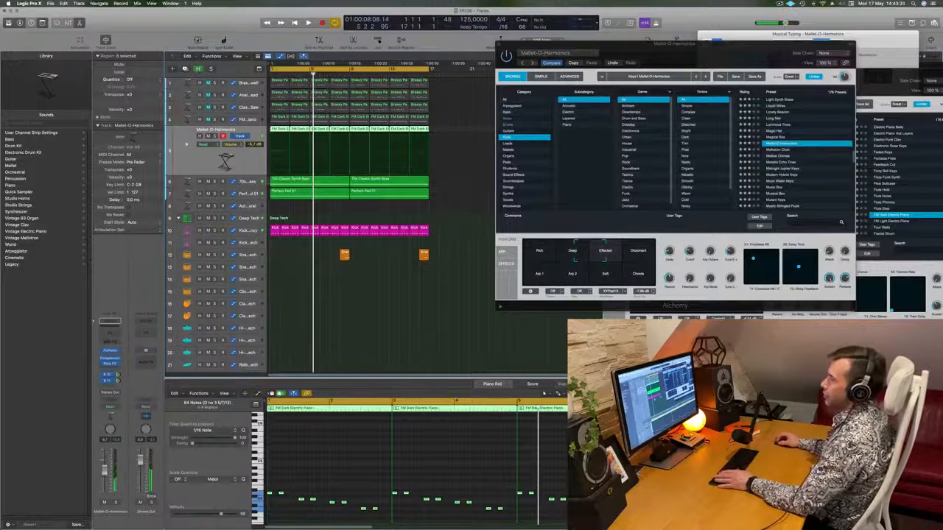
# Step: Duplicate the Mallet-O-Harmonics track and copy the first FM Dark Electric Piano region onto it
pyautogui.press('super+d')
pyautogui.moveTo(280, 120); pyautogui.dragTo(278, 157)
pyautogui.scroll(3, 324, 504)
# Step: Thin the phrase in the copied FM Dark Electric Piano region to a single note on each of its four pitches
pyautogui.moveTo(301, 431); pyautogui.dragTo(453, 483)
pyautogui.moveTo(311, 455); pyautogui.dragTo(418, 468)
pyautogui.press('super+z')
pyautogui.click(435, 475)
pyautogui.moveTo(434, 472); pyautogui.dragTo(413, 471)
pyautogui.moveTo(303, 448); pyautogui.dragTo(367, 467)
pyautogui.moveTo(308, 450); pyautogui.dragTo(487, 500)
# Step: Move the remaining notes up against the first one to form a tight descending four-note run at the start of bar 1
pyautogui.press('super+Right')
pyautogui.press('super+Right')
pyautogui.press('super+Right')
pyautogui.hscroll(-1, 401, 486)
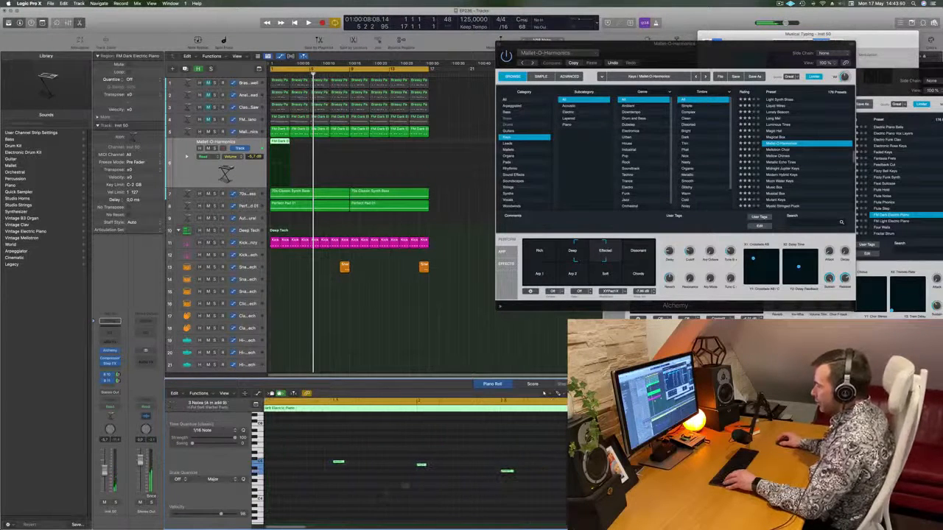
pyautogui.moveTo(356, 463); pyautogui.dragTo(282, 462)
pyautogui.moveTo(490, 495); pyautogui.dragTo(298, 466)
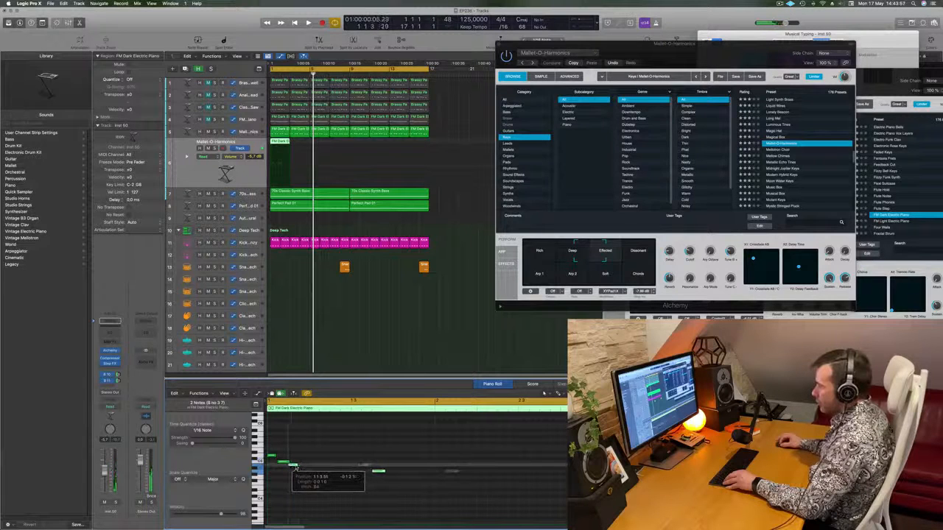
pyautogui.moveTo(377, 472); pyautogui.dragTo(306, 472)
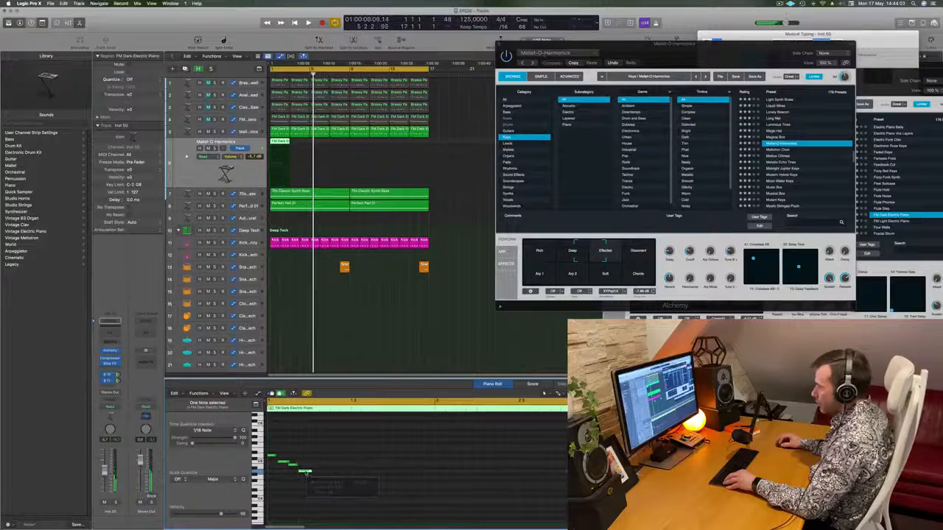
# Step: Select the four-note run and copy it until four repetitions fill the first bar
pyautogui.hscroll(-3, 305, 455)
pyautogui.moveTo(278, 445); pyautogui.dragTo(355, 473)
pyautogui.hscroll(-1, 348, 475)
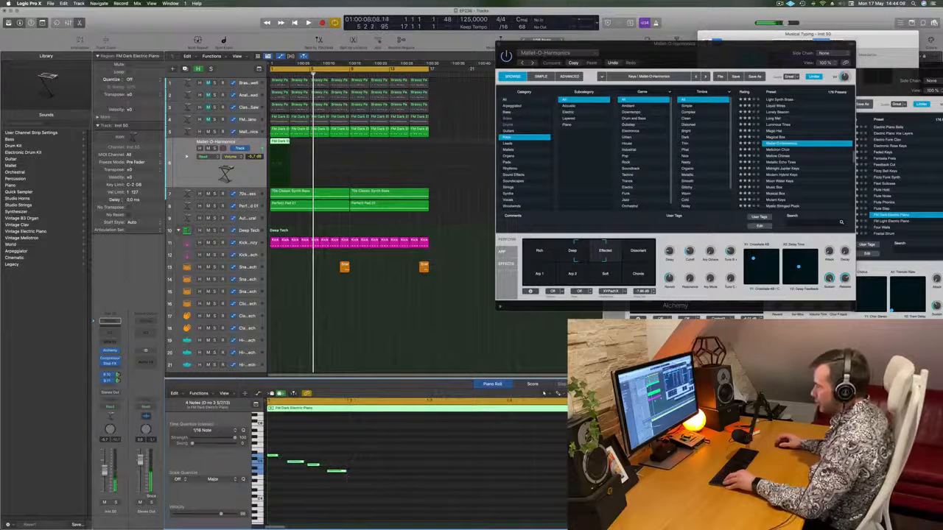
pyautogui.hscroll(-2, 295, 445)
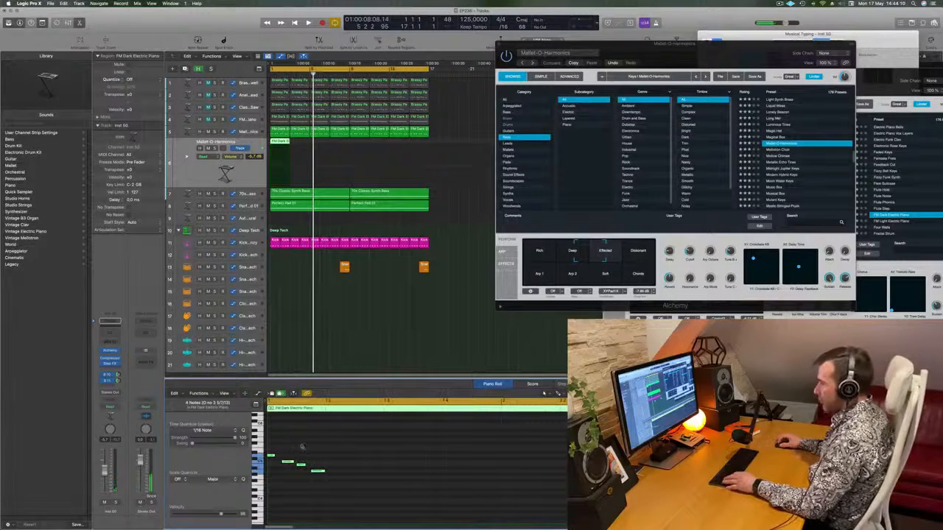
pyautogui.click(274, 455)
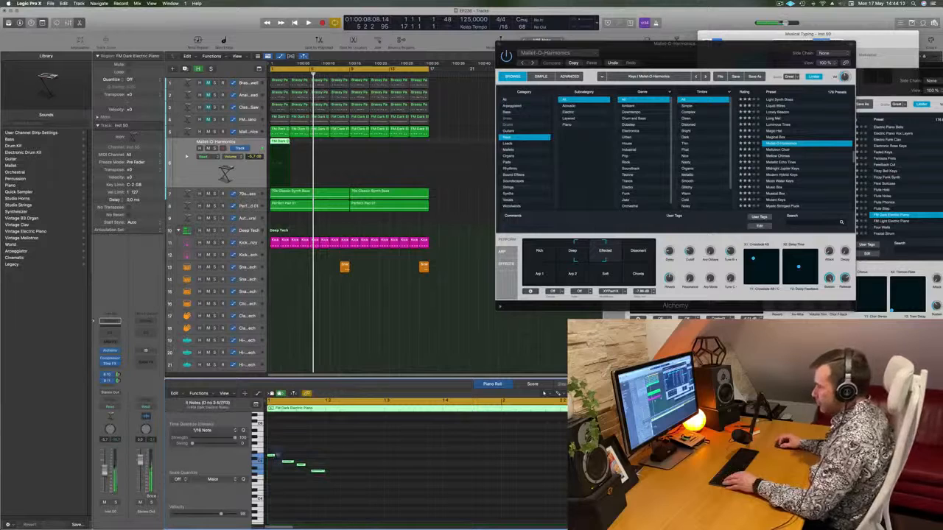
pyautogui.moveTo(272, 457); pyautogui.dragTo(331, 458)
pyautogui.moveTo(272, 457); pyautogui.dragTo(389, 458)
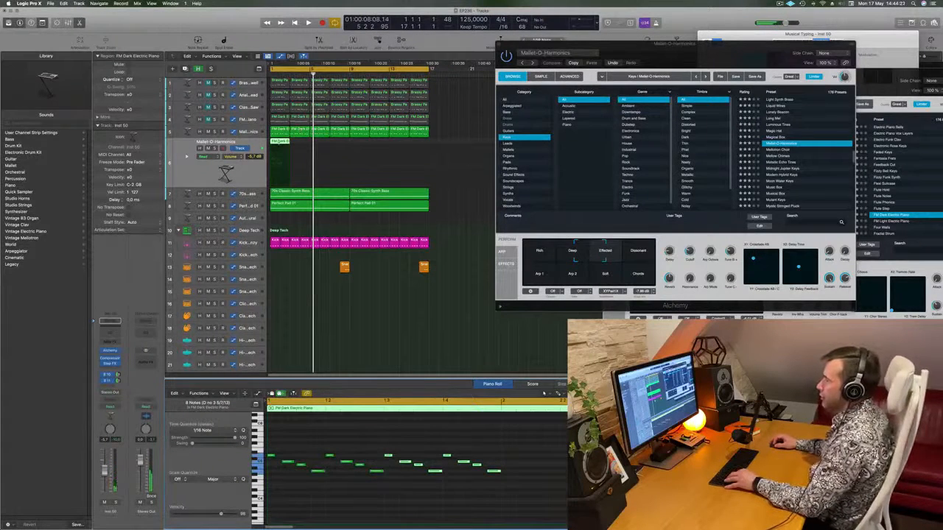
# Step: Cut the region down to its first bar and repeat it along the duplicated track to fill all 16 bars
pyautogui.click(280, 142)
pyautogui.press('Delete')
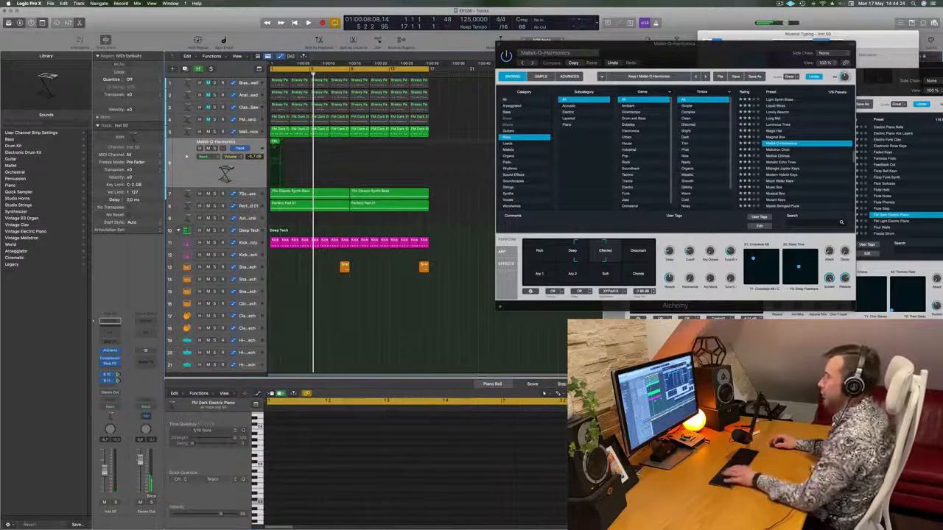
pyautogui.click(275, 143)
pyautogui.press('super+r')
pyautogui.press('super+r')
pyautogui.press('super+r')
pyautogui.press('super+r')
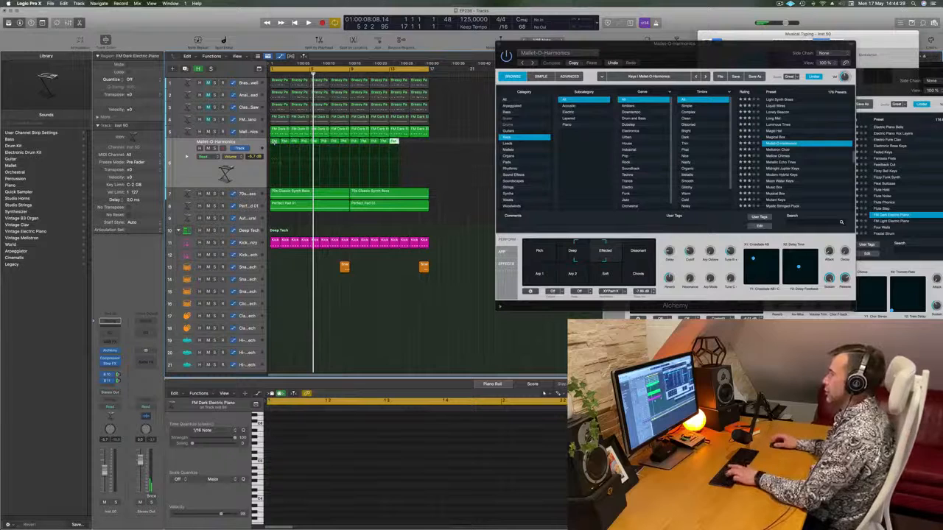
pyautogui.click(217, 179)
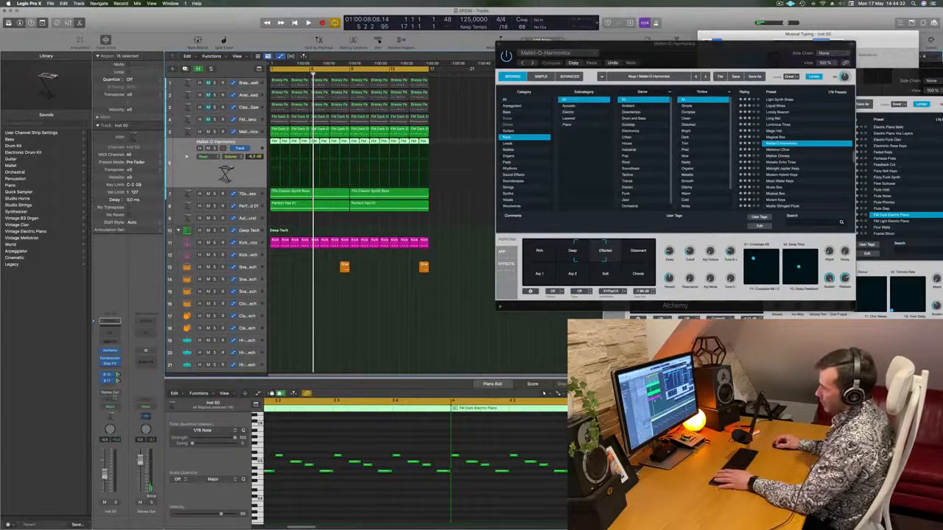
# Step: Play from the start and audition the Naive Bells V and Oil Can Keys presets in the duplicated track's Alchemy
pyautogui.press('Return')
pyautogui.press('space')
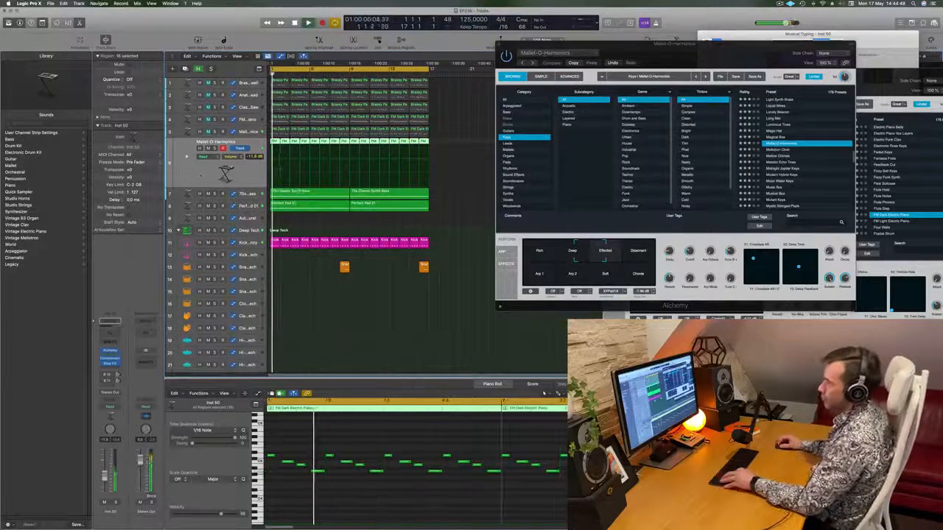
pyautogui.click(109, 352)
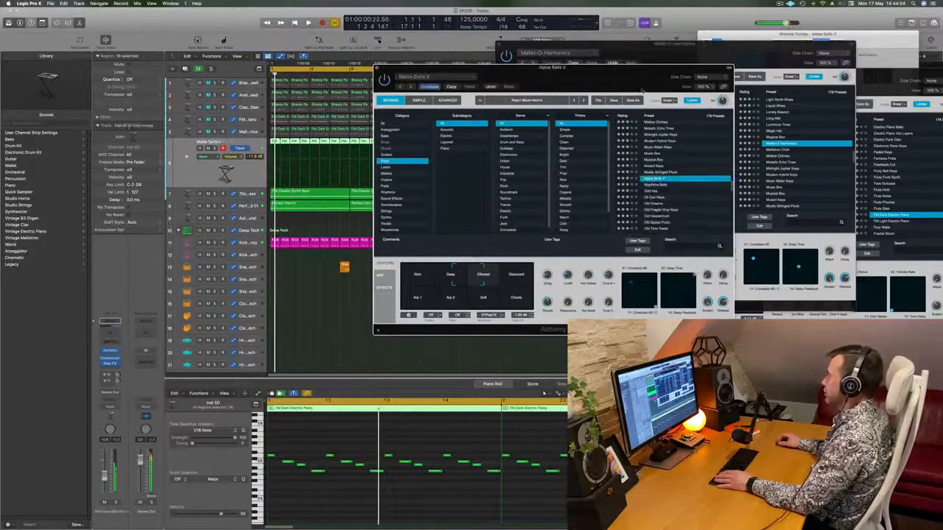
pyautogui.moveTo(613, 78)
pyautogui.mouseDown()
pyautogui.moveTo(646, 84)
pyautogui.moveTo(612, 81)
pyautogui.mouseUp()
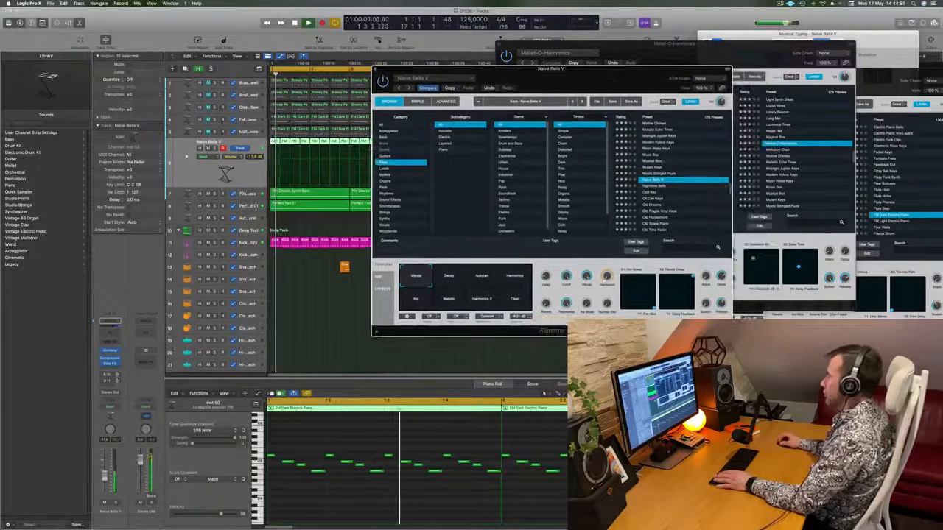
pyautogui.click(653, 199)
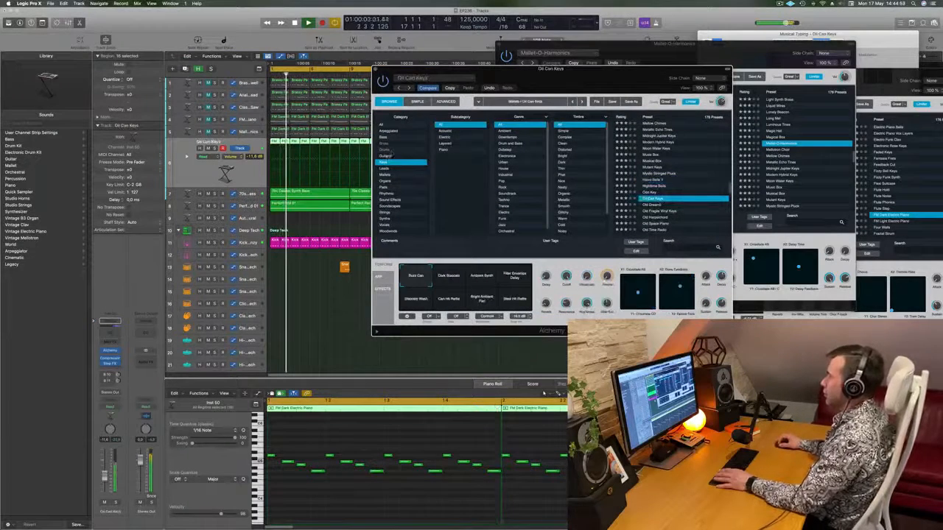
# Step: Load 12 String Split from the Guitars category and compare its Chorused, Delay and Muffled Delay snapshots, settling on Delay
pyautogui.click(398, 156)
pyautogui.scroll(-3, 685, 144)
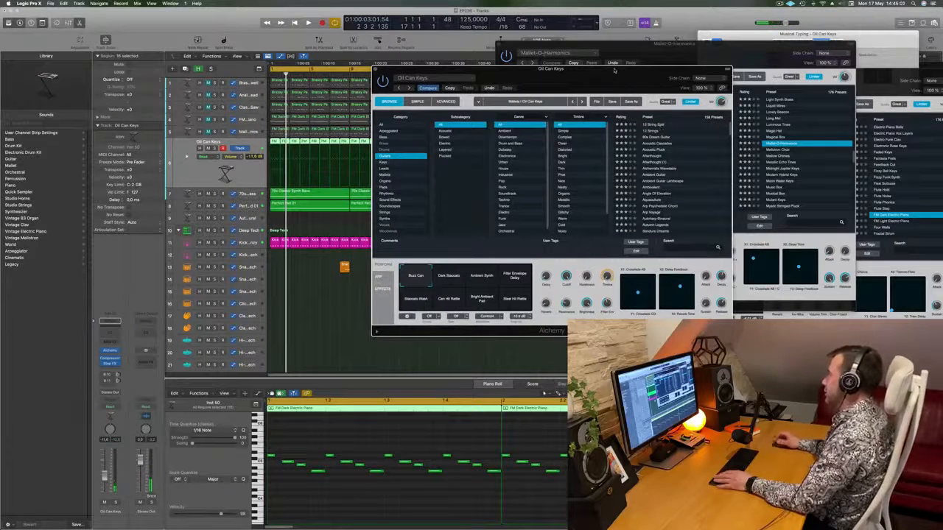
pyautogui.moveTo(604, 73)
pyautogui.mouseDown()
pyautogui.moveTo(616, 76)
pyautogui.moveTo(573, 84)
pyautogui.moveTo(602, 84)
pyautogui.mouseUp()
pyautogui.click(665, 128)
pyautogui.press('space')
pyautogui.click(427, 286)
pyautogui.click(462, 286)
pyautogui.click(495, 288)
pyautogui.click(460, 286)
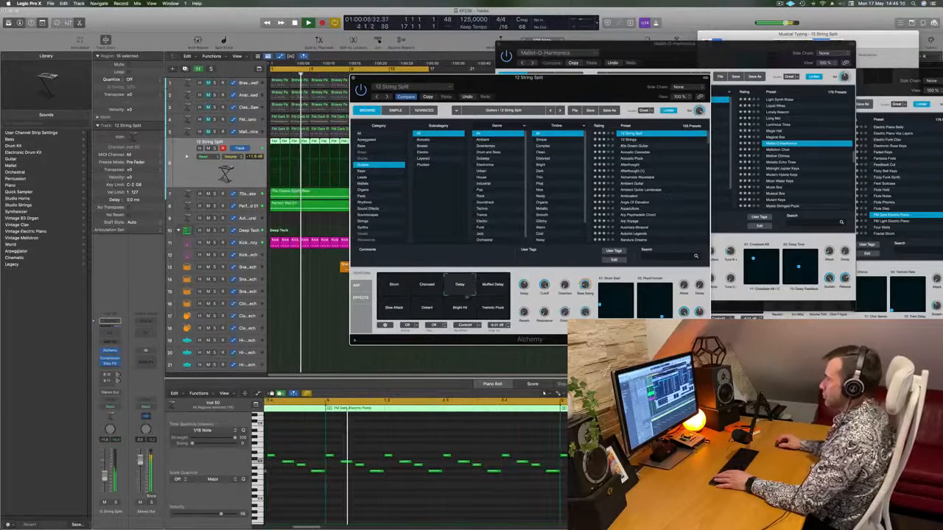
# Step: Select all notes in the track's regions and move them down an octave
pyautogui.click(416, 443)
pyautogui.press('super+a')
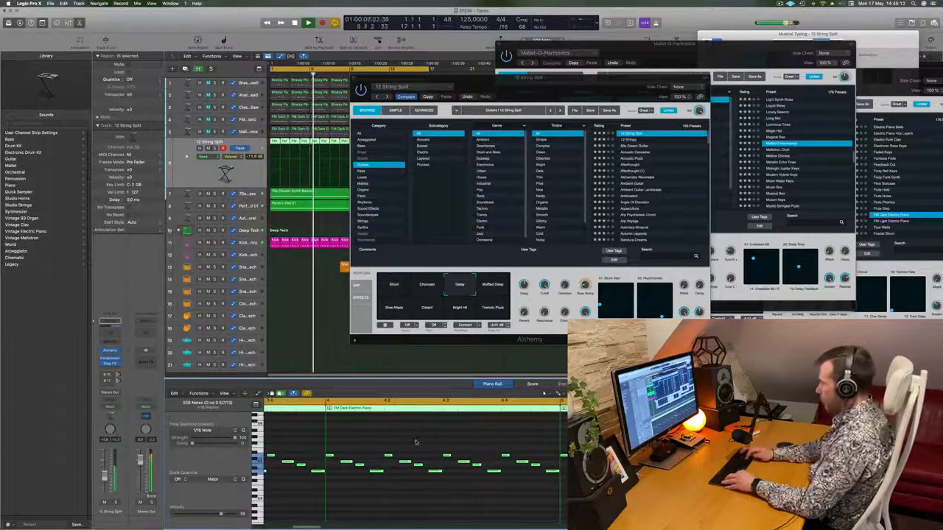
pyautogui.hotkey('alt', 'shift', 'Down')
pyautogui.hotkey('alt', 'shift', 'Down')
# Step: Try the Muffled Delay, Tremolo Pluck, Distant and Slow Attack snapshots of 12 String Split on the lowered notes
pyautogui.moveTo(591, 85); pyautogui.dragTo(588, 113)
pyautogui.click(492, 315)
pyautogui.click(492, 340)
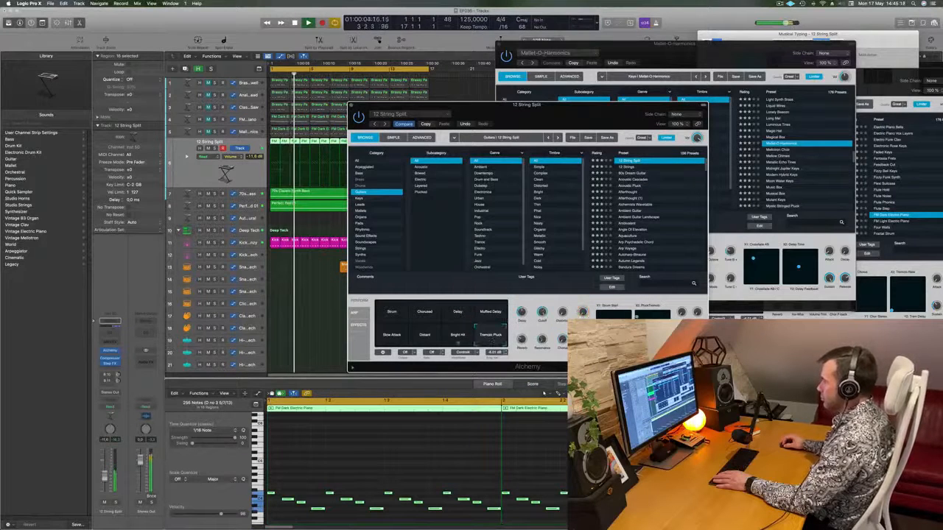
pyautogui.click(421, 337)
pyautogui.click(394, 338)
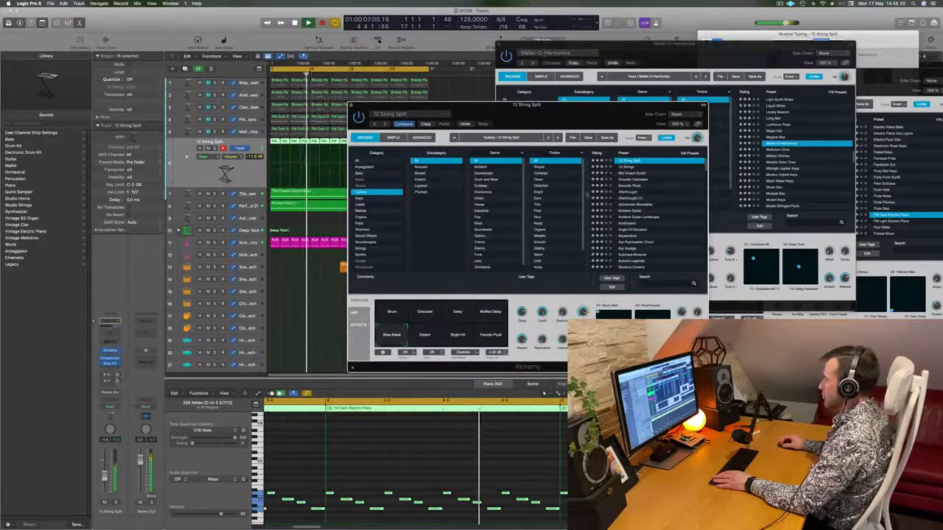
# Step: Audition further guitar presets during playback, from 12 Strings and 80s Dream Guitar through Ambient Guitar to Angle Of Elevation
pyautogui.click(627, 167)
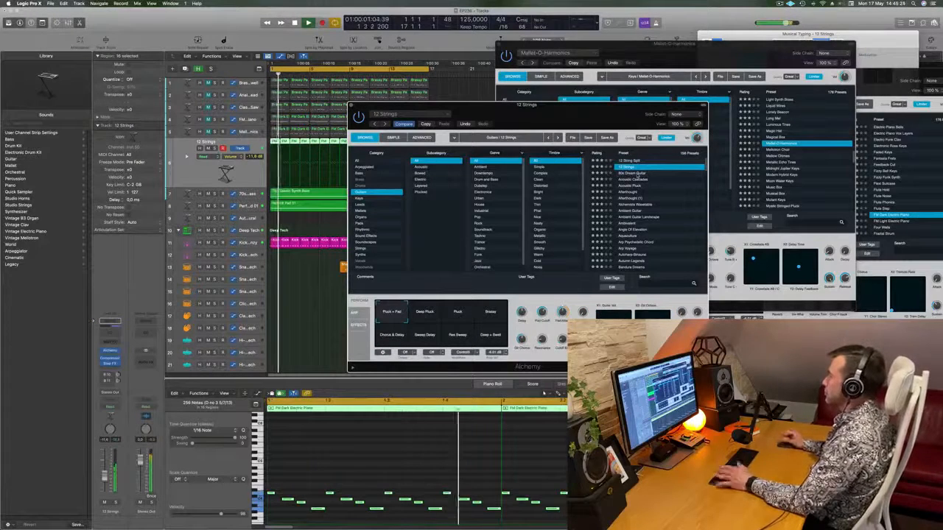
pyautogui.click(635, 174)
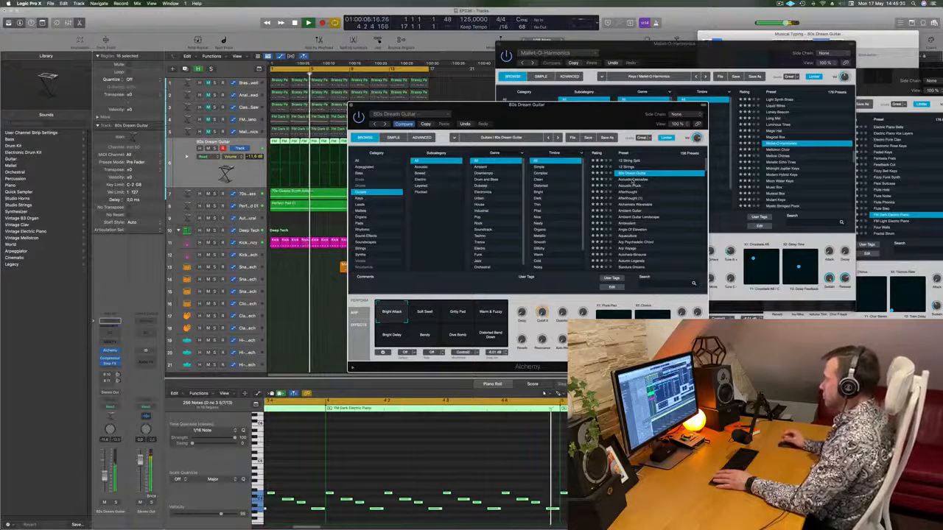
pyautogui.click(632, 179)
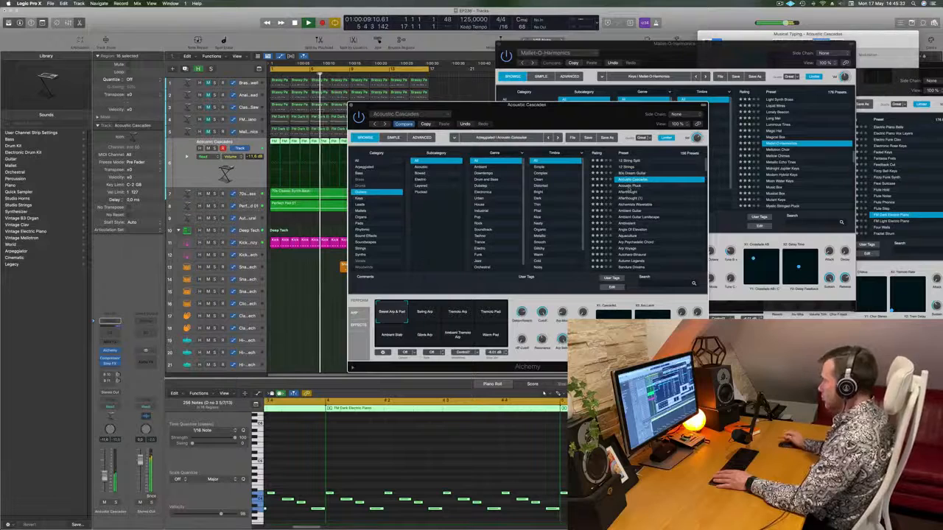
pyautogui.click(631, 186)
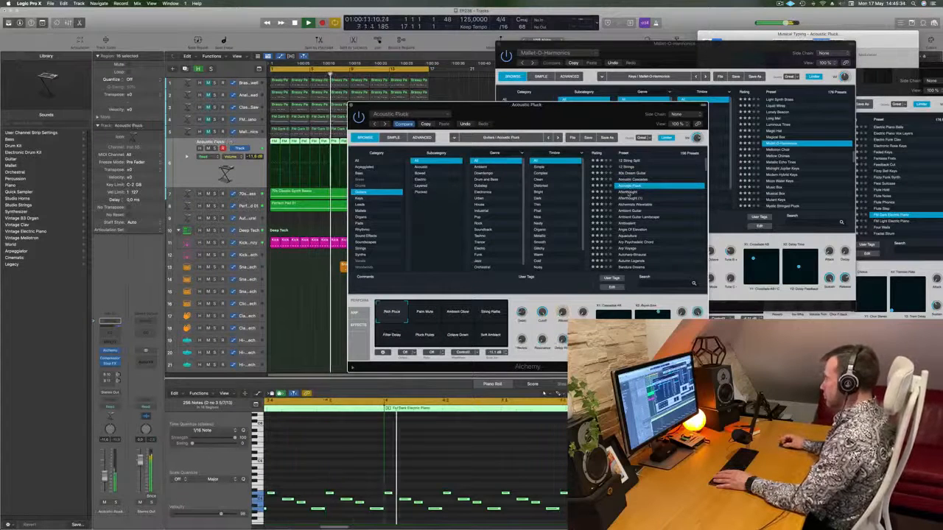
pyautogui.click(629, 193)
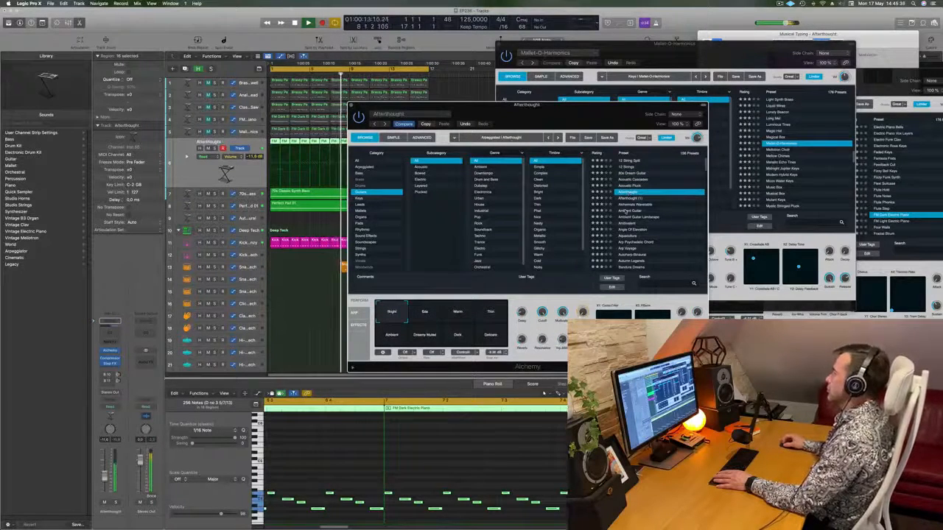
pyautogui.click(624, 211)
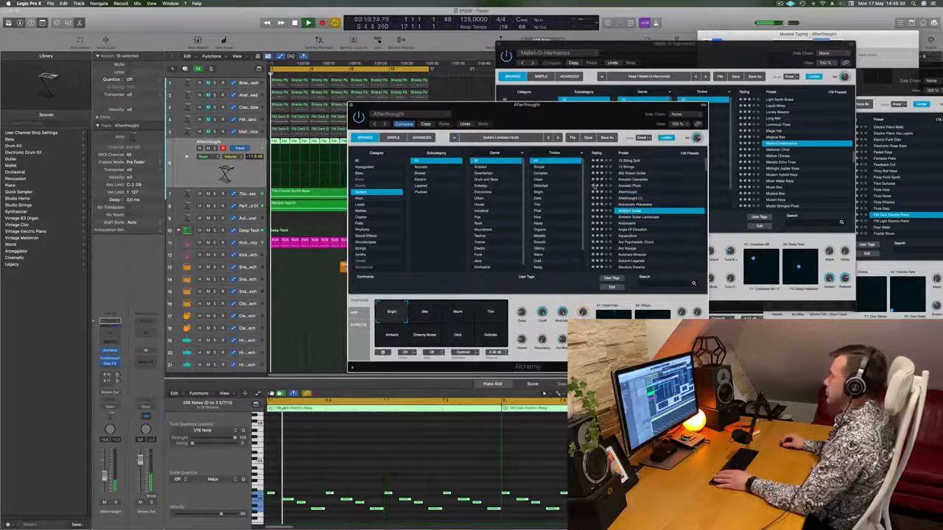
pyautogui.scroll(-1, 636, 210)
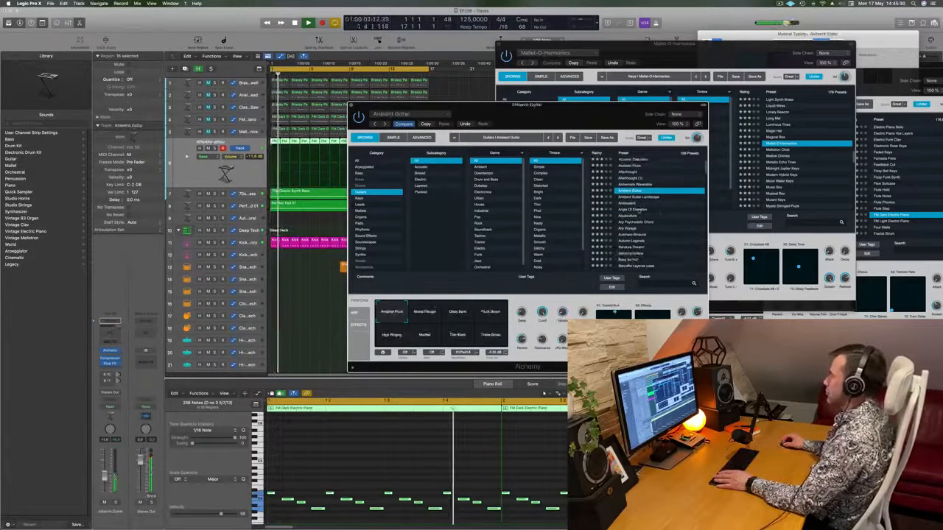
pyautogui.click(635, 210)
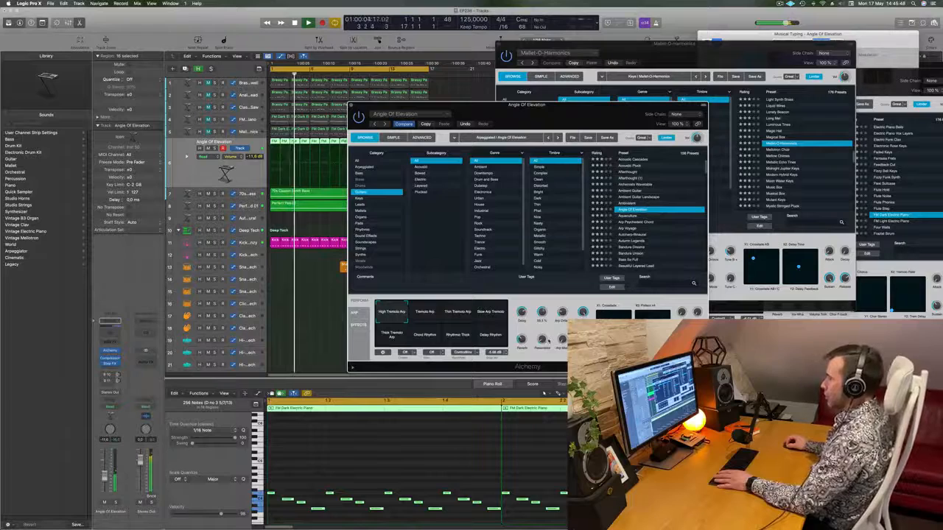
# Step: Restart playback with the track's Step FX insert bypassed and load the Bandura Dreams guitar preset
pyautogui.press('Return')
pyautogui.click(110, 365)
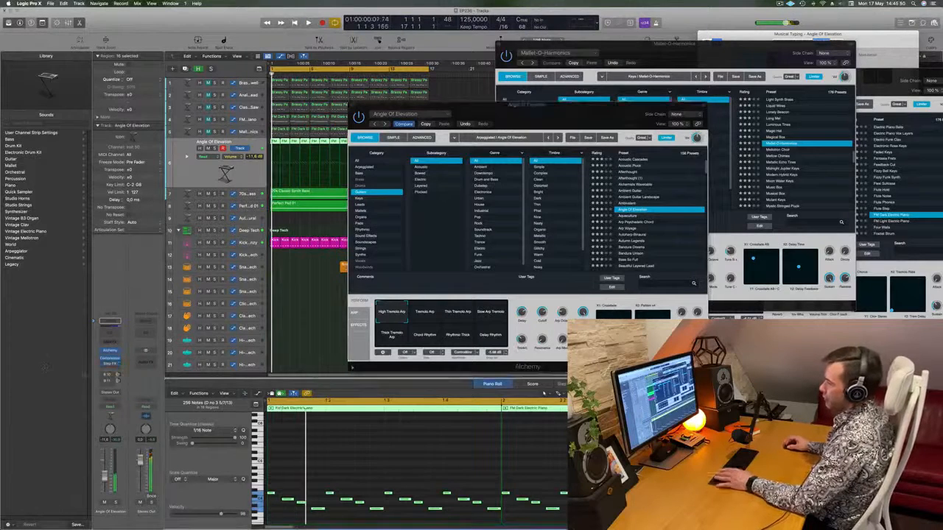
pyautogui.moveTo(508, 118); pyautogui.dragTo(503, 102)
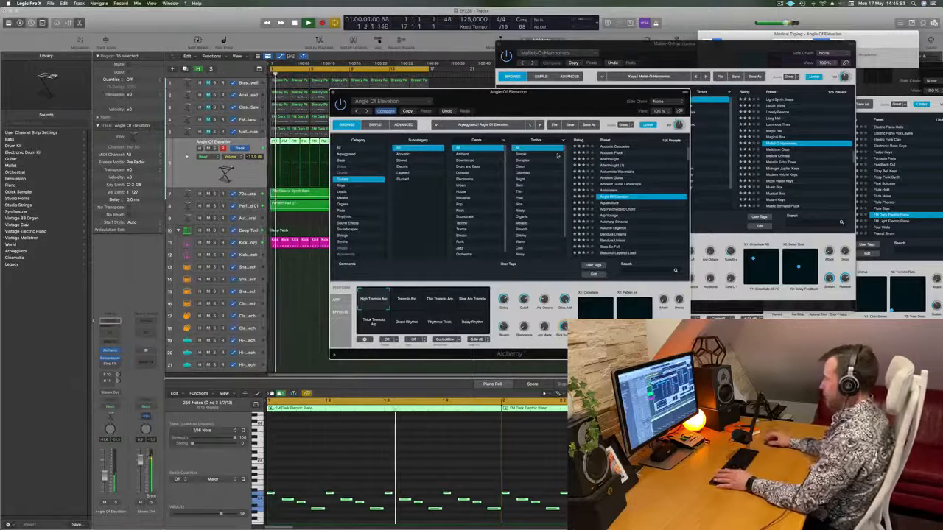
pyautogui.scroll(-1, 639, 214)
pyautogui.scroll(-3, 646, 215)
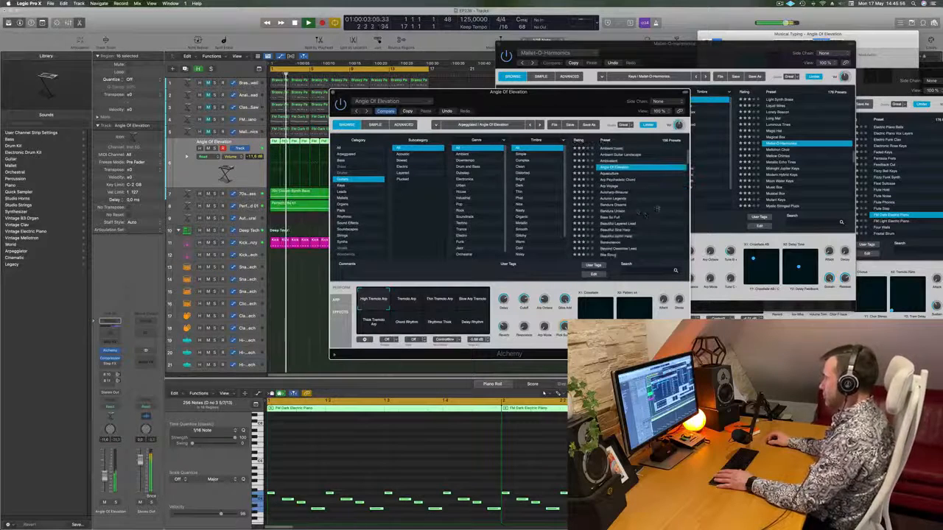
pyautogui.click(614, 204)
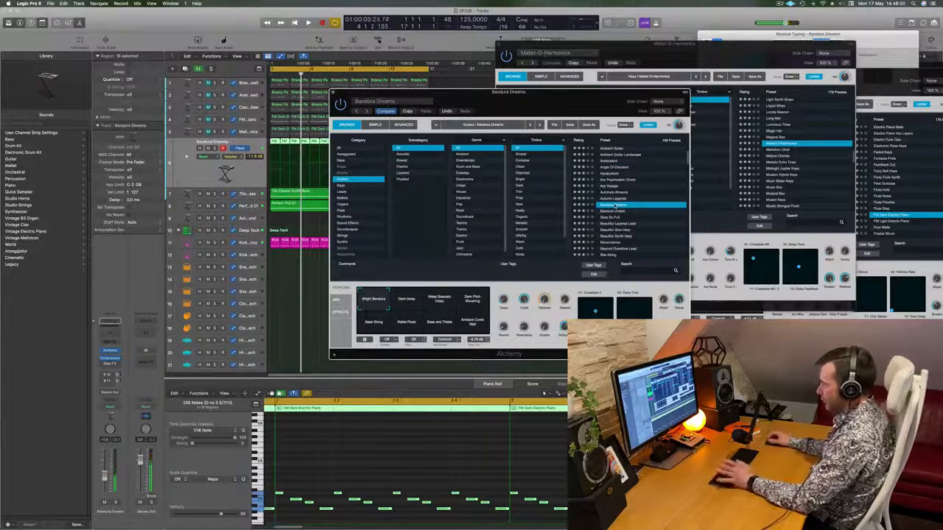
# Step: Compare the Bandura Dreams performance snapshots during playback and return to Bright Bandura
pyautogui.moveTo(541, 93); pyautogui.dragTo(590, 94)
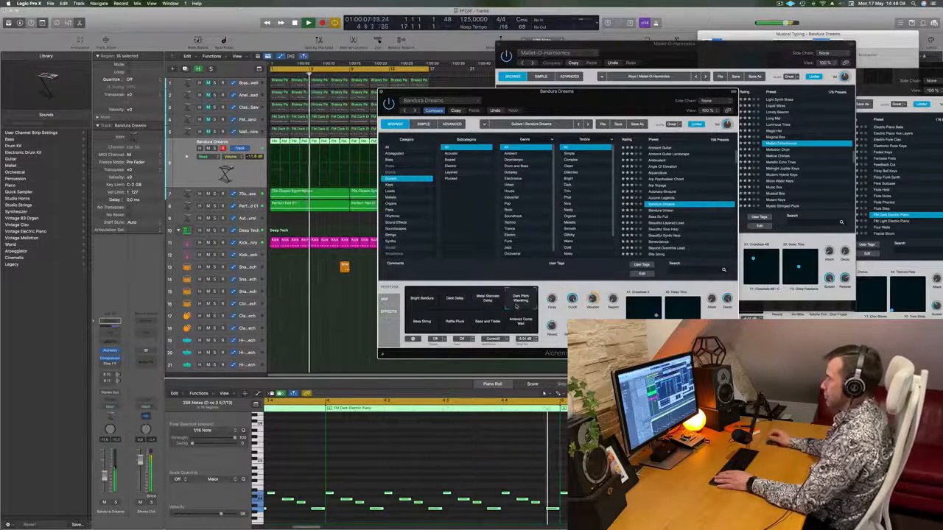
pyautogui.click(458, 329)
pyautogui.click(486, 329)
pyautogui.click(520, 328)
pyautogui.click(423, 300)
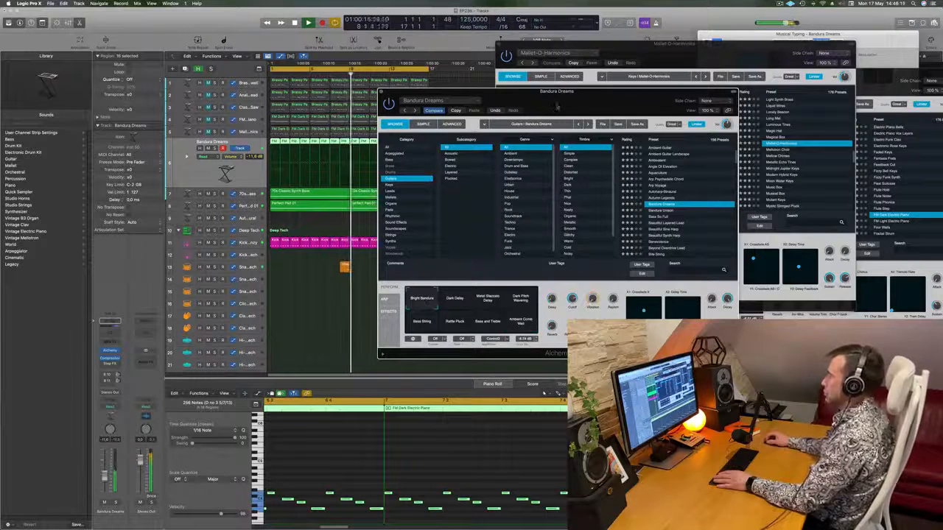
# Step: Raise both bus send levels of the Bandura Dreams track
pyautogui.moveTo(555, 109); pyautogui.dragTo(571, 98)
pyautogui.moveTo(116, 375); pyautogui.dragTo(118, 374)
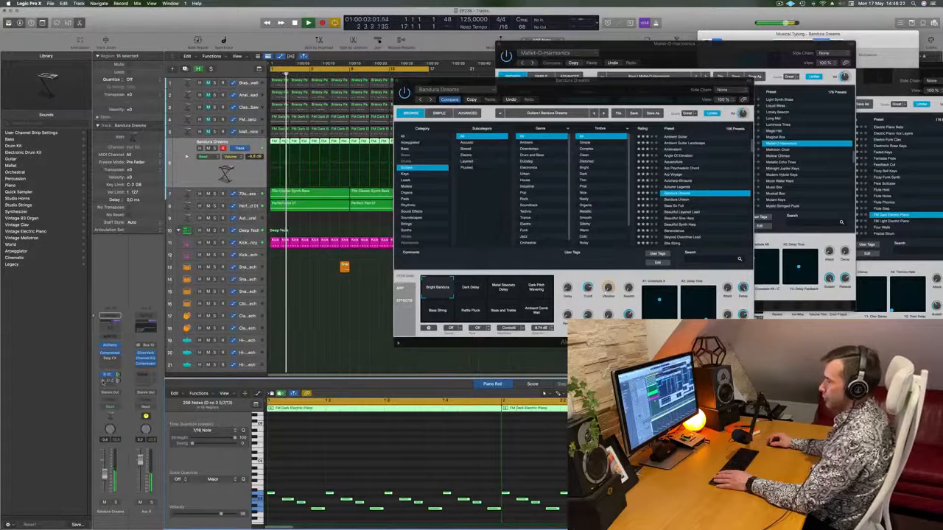
pyautogui.moveTo(117, 381); pyautogui.dragTo(117, 380)
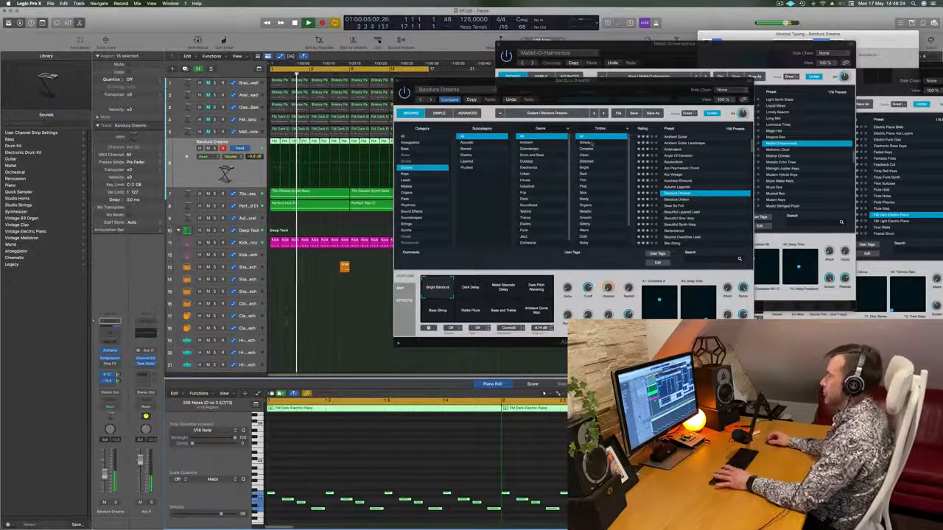
# Step: Move the Alchemy window clear of the arrangement regions and replay the loop from the start
pyautogui.moveTo(501, 80); pyautogui.dragTo(596, 129)
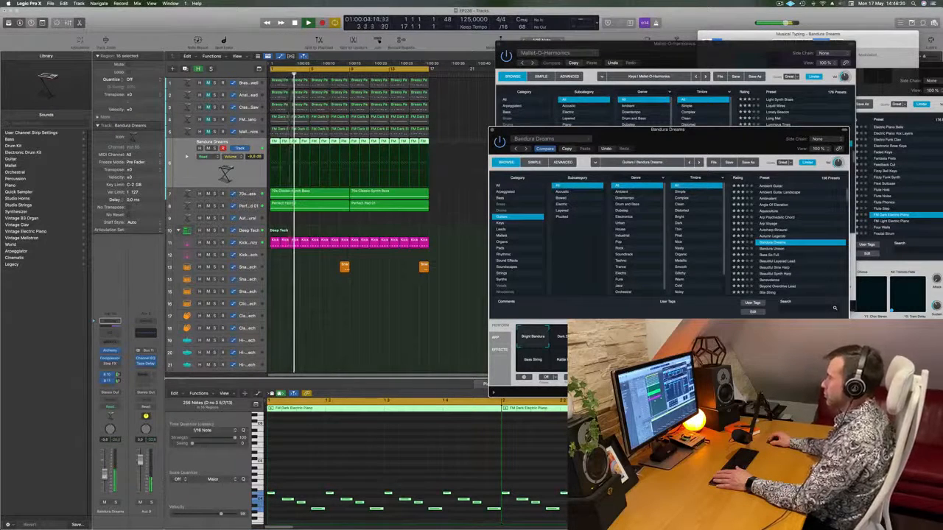
pyautogui.press('Return')
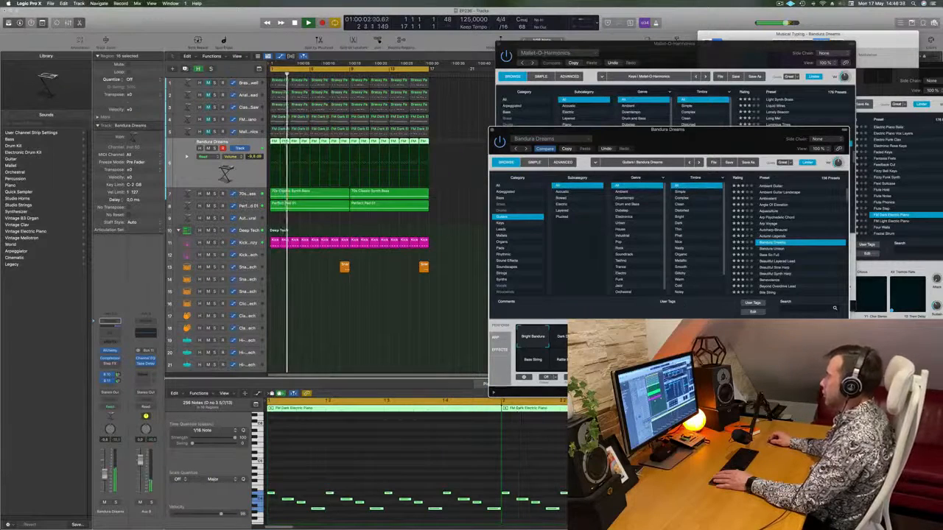
pyautogui.moveTo(709, 138); pyautogui.dragTo(647, 138)
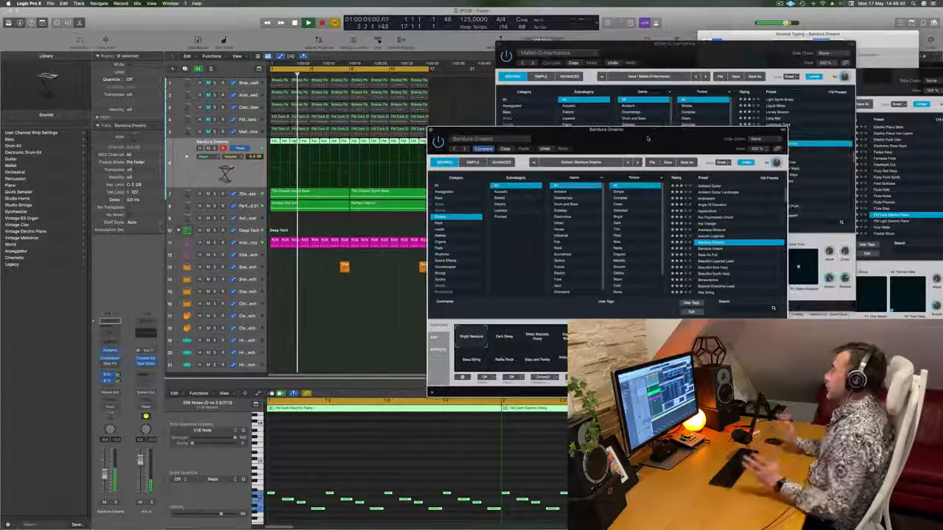